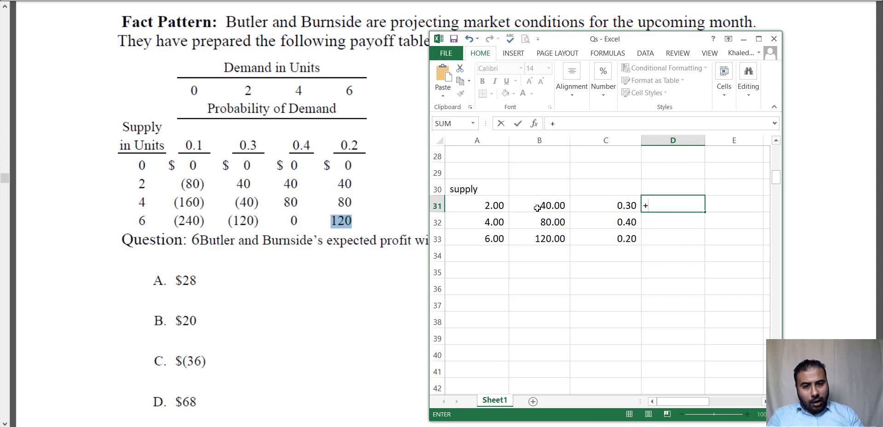
Multiply each payoff by its probability in D31:D33, entering +B31*C31 in D31 and filling it down through row 33
click(536, 205)
text(*)
click(603, 205)
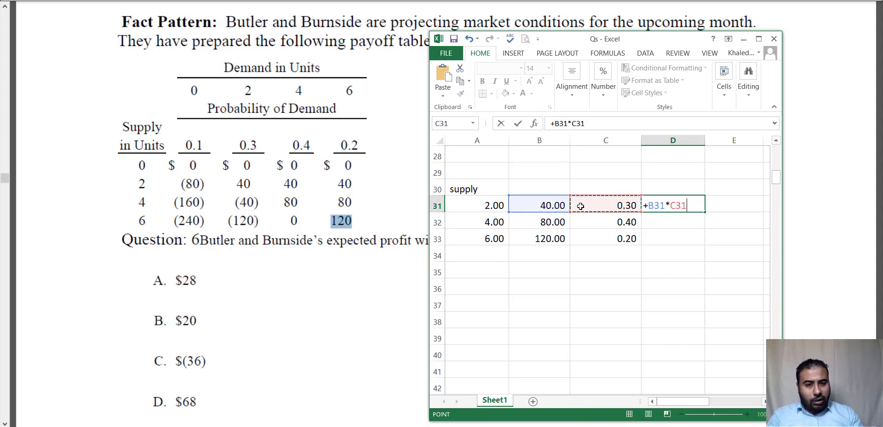
key(Return)
drag(686, 205, 688, 234)
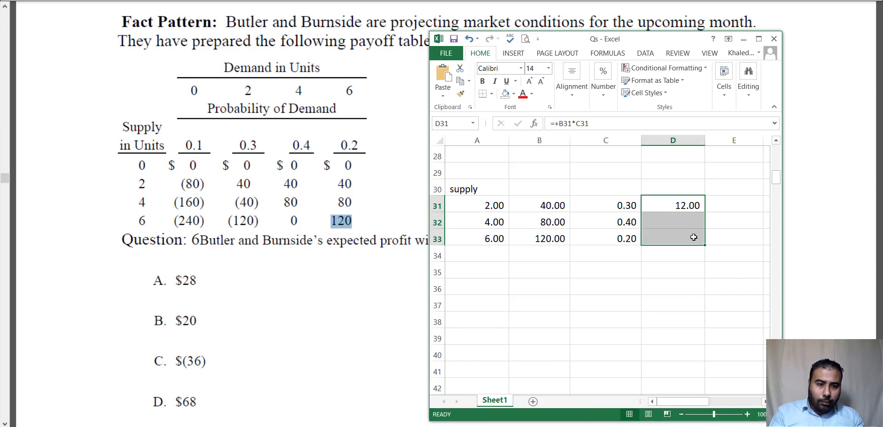
key(ctrl+d)
Total the weighted payoffs D31:D33 with a SUM formula in cell D34
click(688, 253)
key(alt+equal)
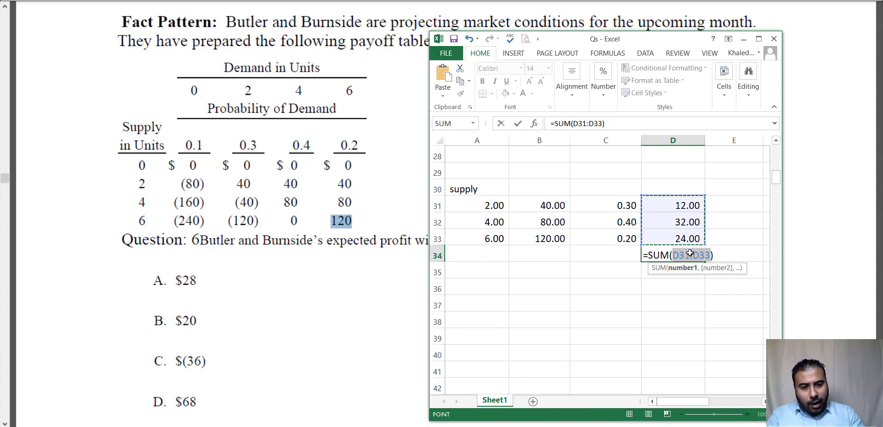
key(Return)
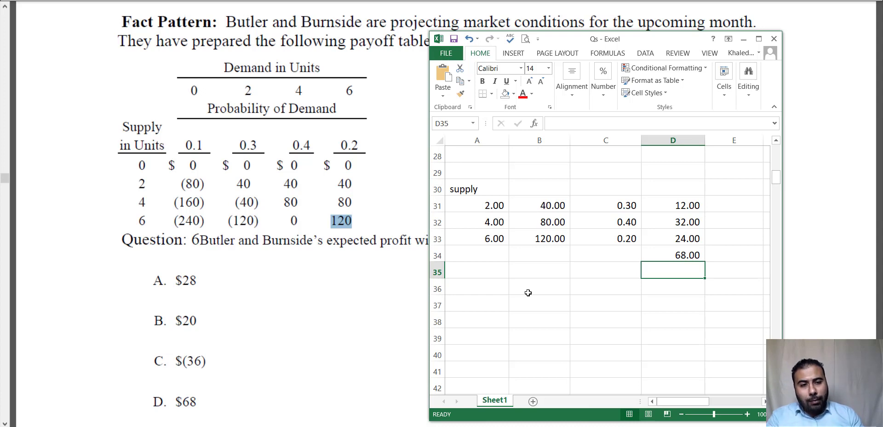
click(671, 256)
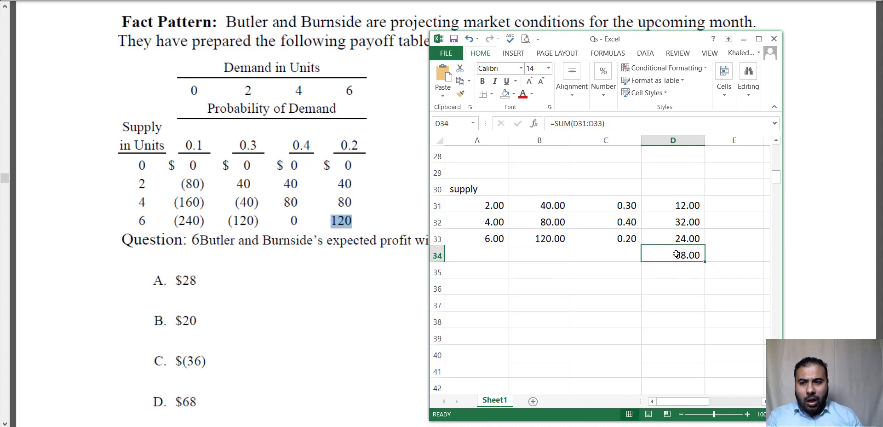
Switch to the question document and examine the payoff of matching supply to each demand level, along with its probability
click(190, 102)
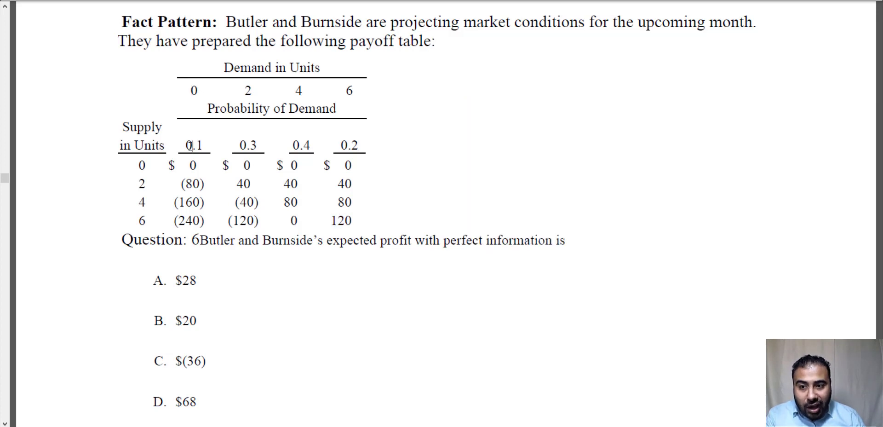
drag(187, 157, 206, 166)
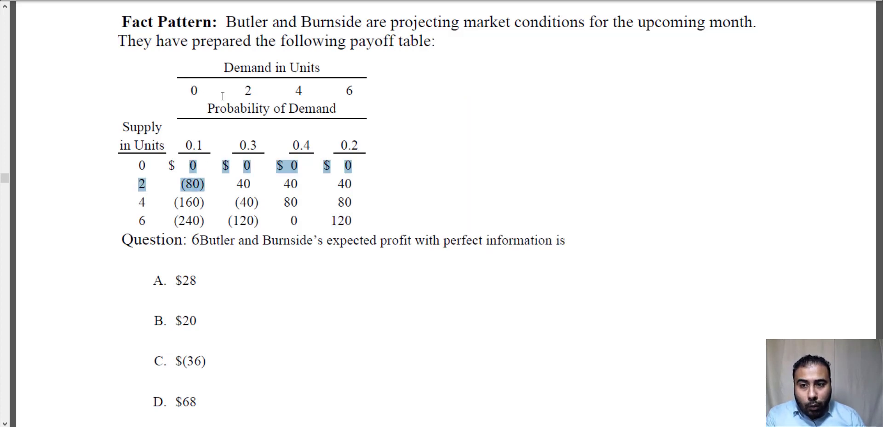
double_click(249, 91)
double_click(246, 184)
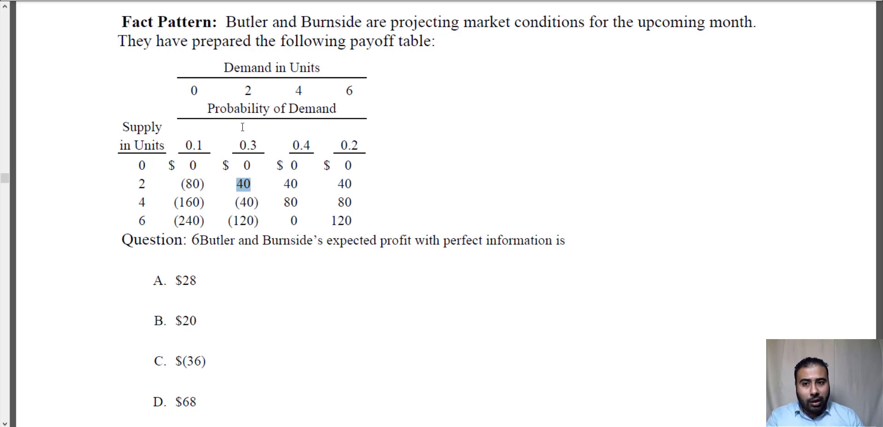
drag(289, 91, 308, 92)
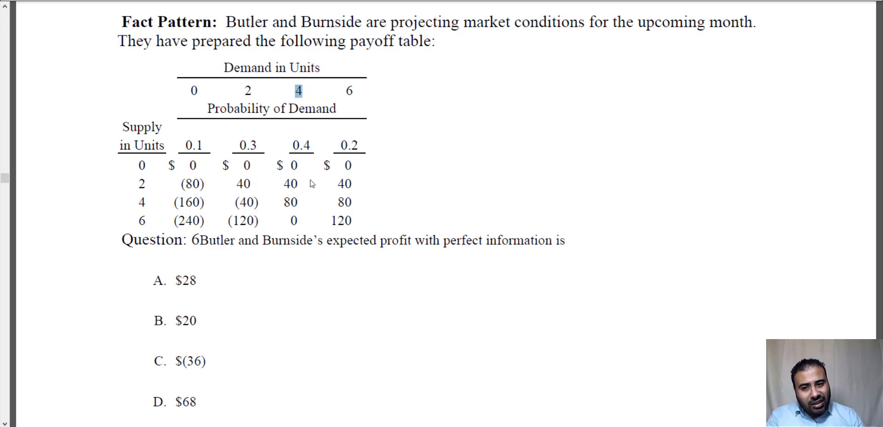
drag(135, 198, 286, 204)
click(294, 202)
drag(298, 147, 313, 149)
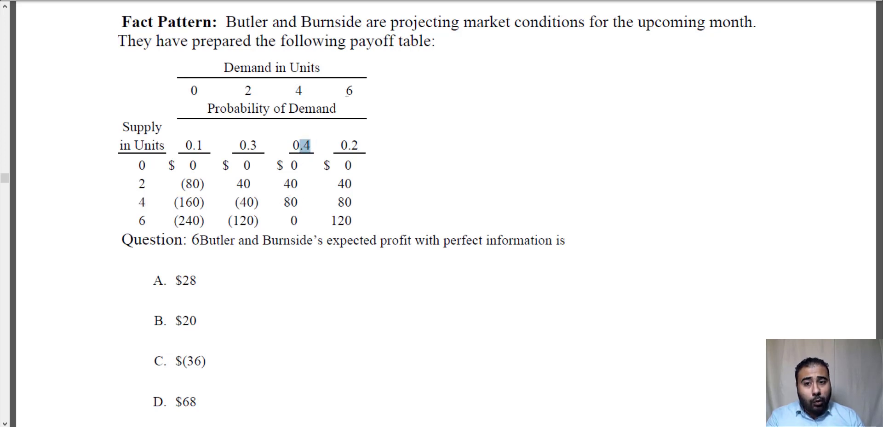
drag(347, 92, 352, 92)
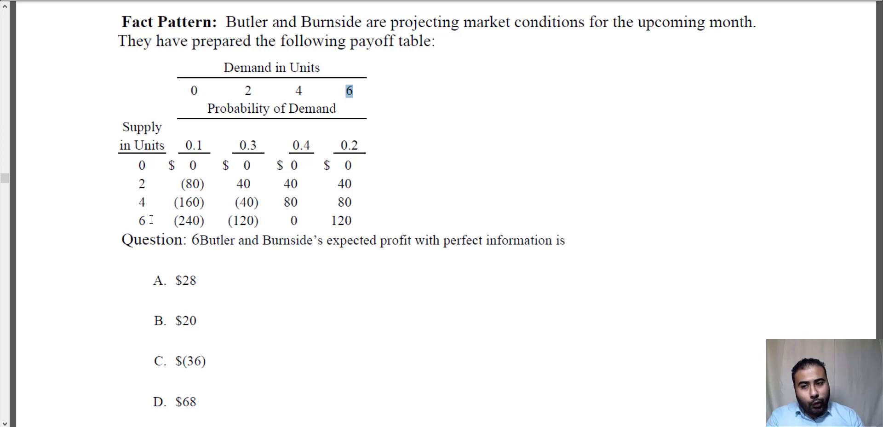
drag(140, 218, 148, 218)
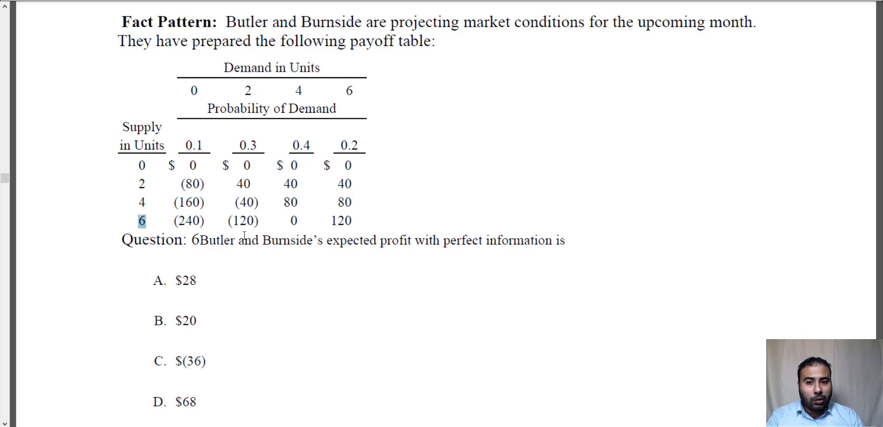
drag(332, 220, 355, 219)
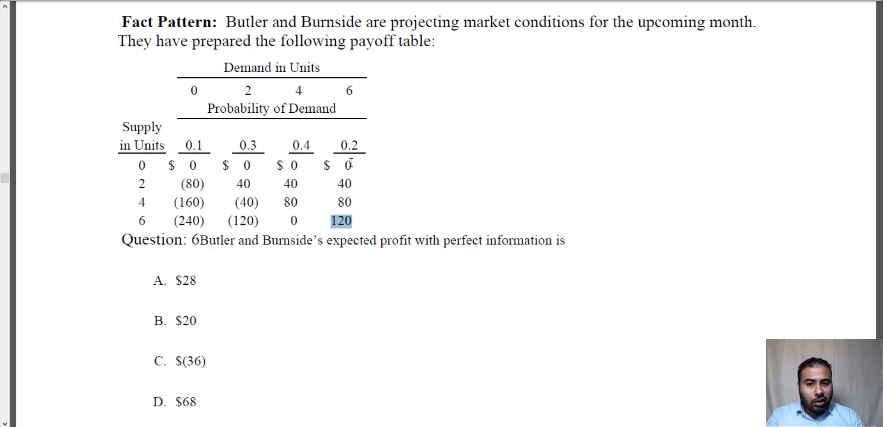
drag(340, 146, 354, 148)
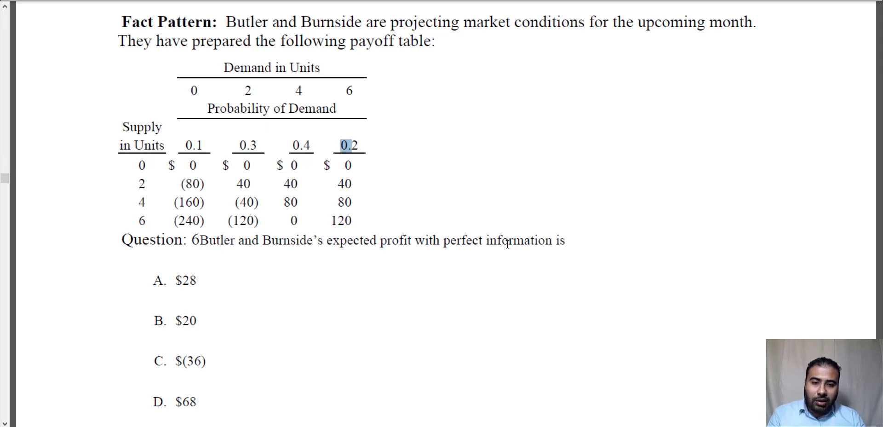
Compare the workbook total in D34 with the Question 6 choices and highlight answer D, $68, in the document
drag(443, 242, 516, 250)
scroll(330, 266, down, 3)
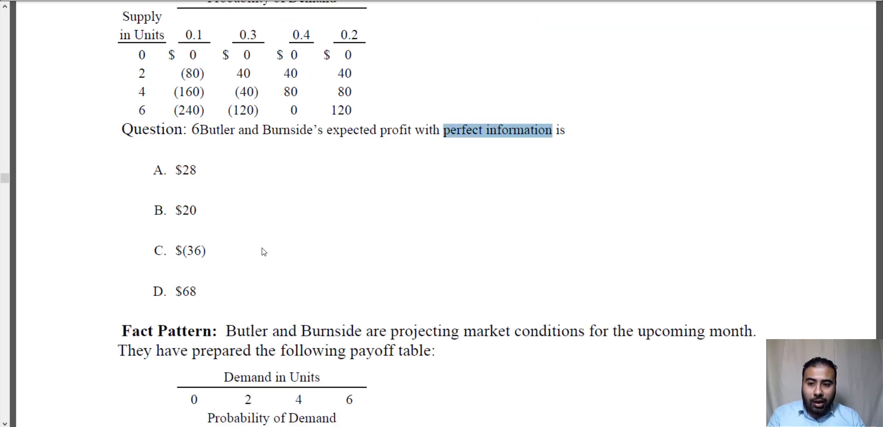
key(alt+Tab)
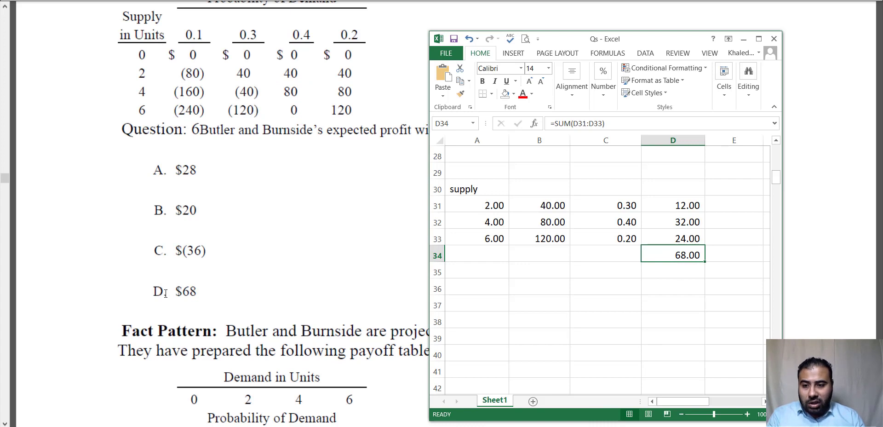
drag(166, 293, 191, 293)
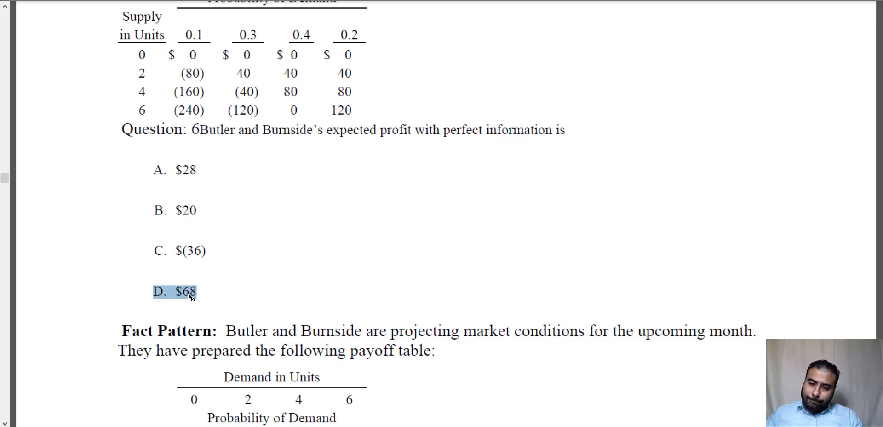
Read Question 7 about the price paid for perfect information, highlight its wording, and return to the Excel workbook
scroll(189, 297, down, 3)
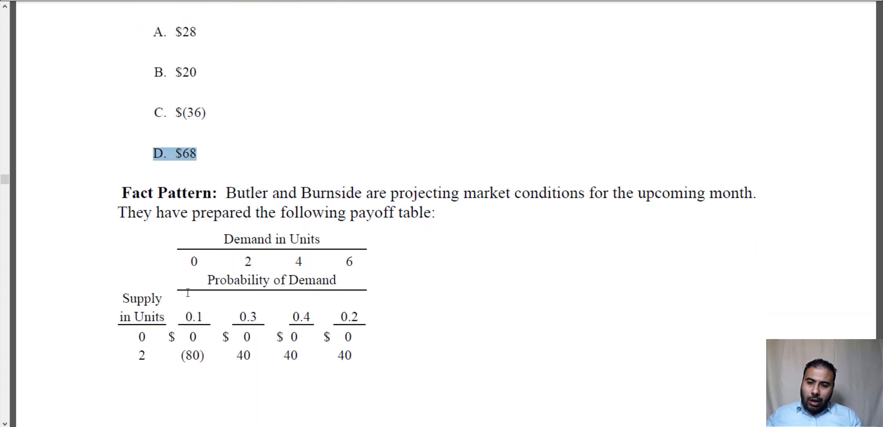
scroll(187, 292, down, 1)
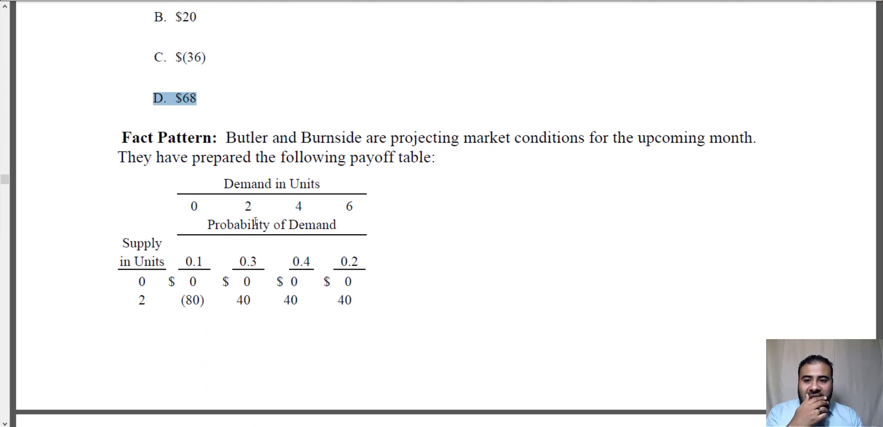
scroll(345, 191, down, 8)
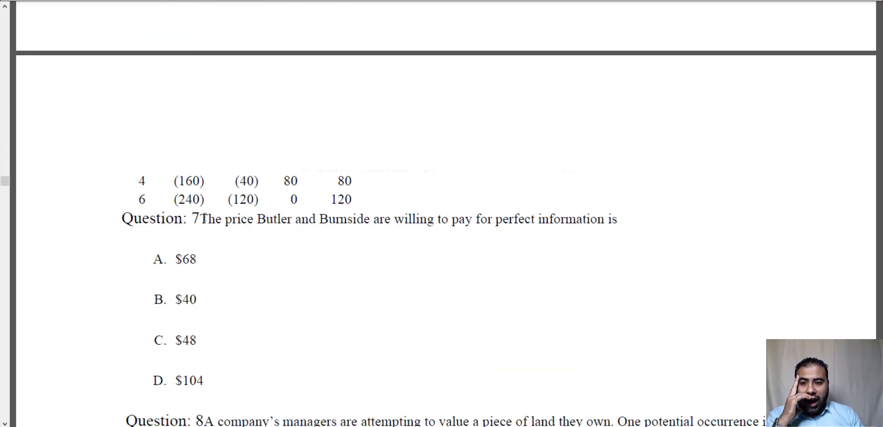
drag(204, 218, 603, 218)
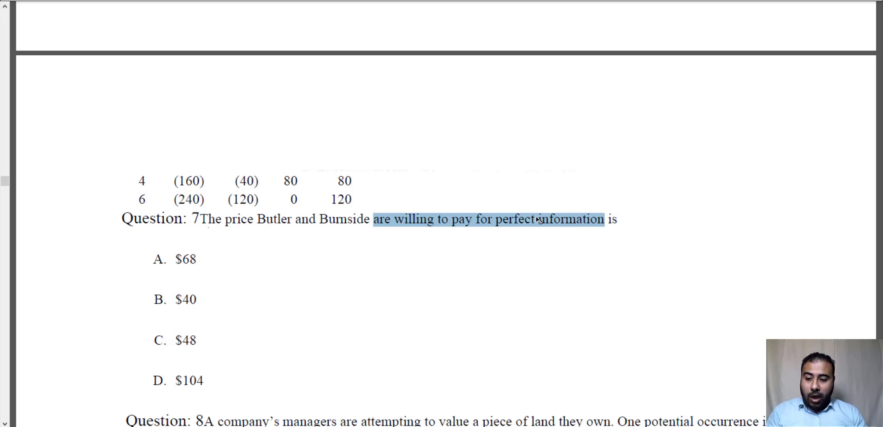
key(alt+Tab)
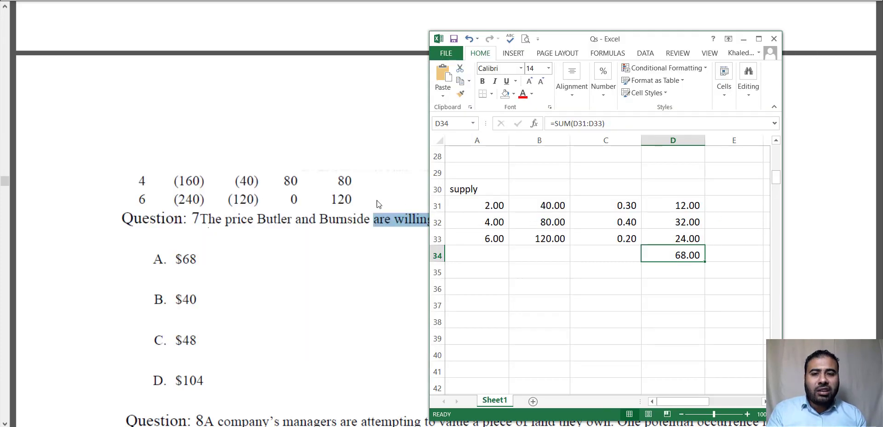
click(343, 198)
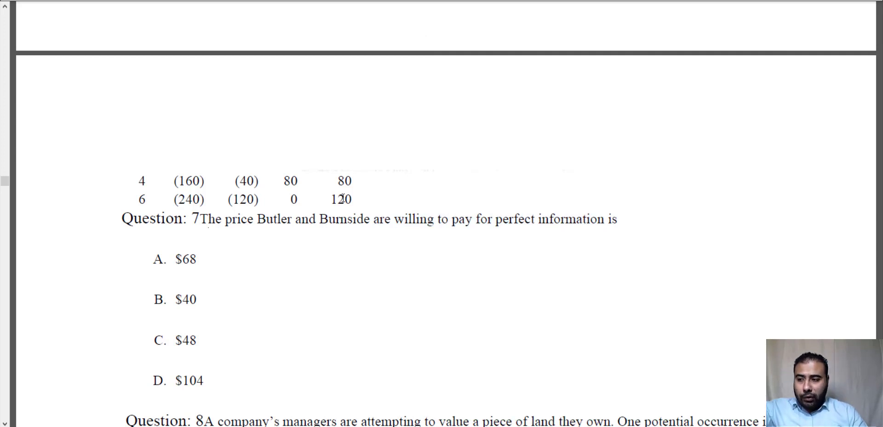
key(alt+Tab)
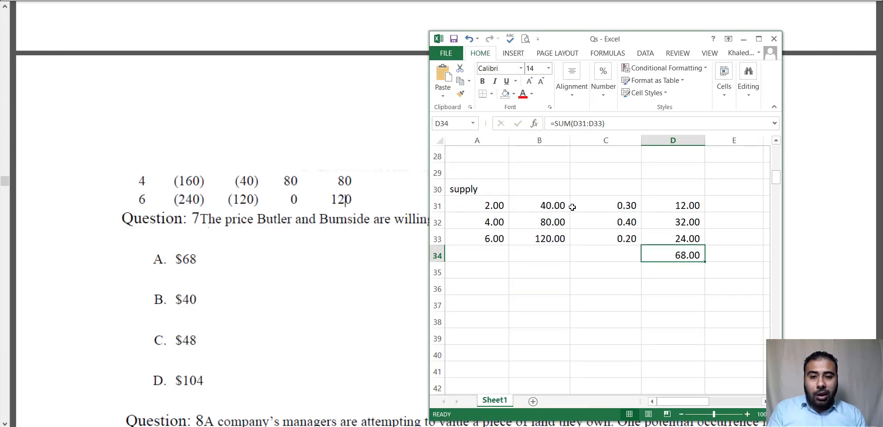
Consult the document's payoff table above Question 6 and enter the supply level 2 in cell A37 of the workbook
scroll(487, 244, down, 2)
click(487, 205)
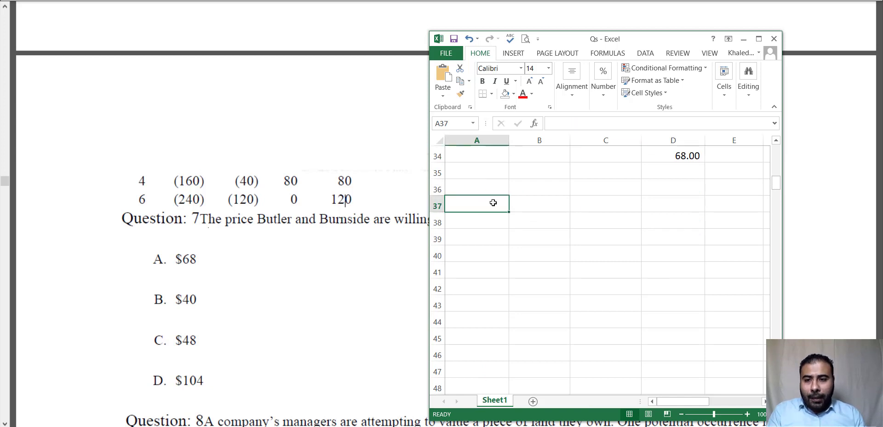
click(291, 186)
scroll(292, 191, up, 3)
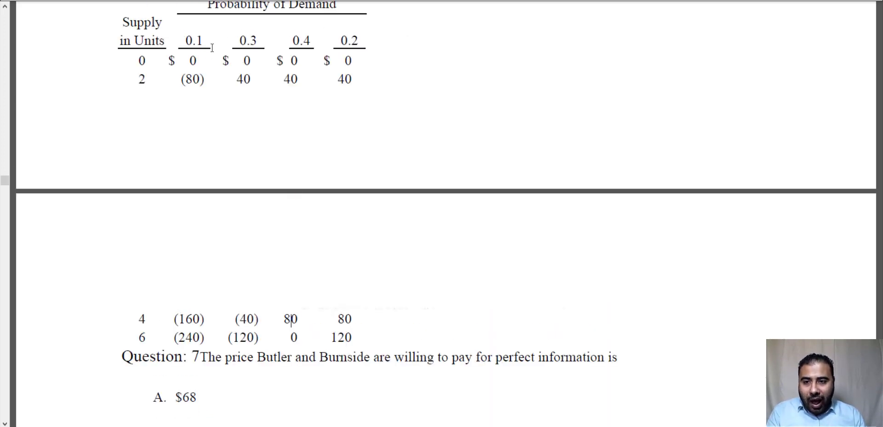
scroll(212, 48, up, 2)
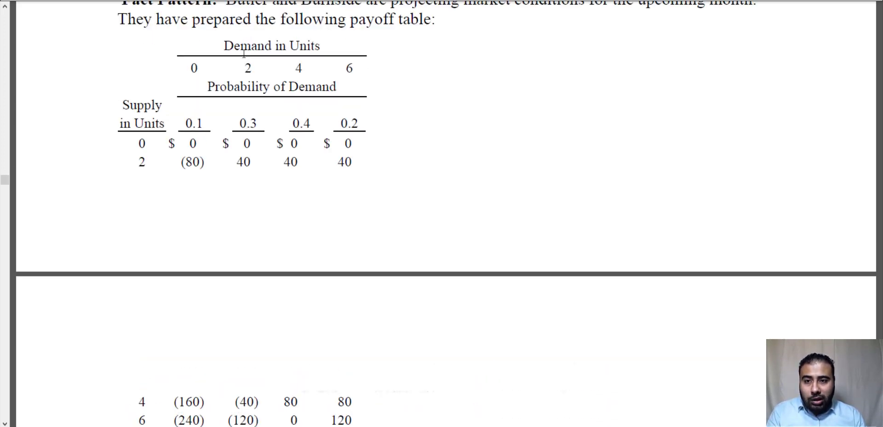
drag(244, 67, 252, 68)
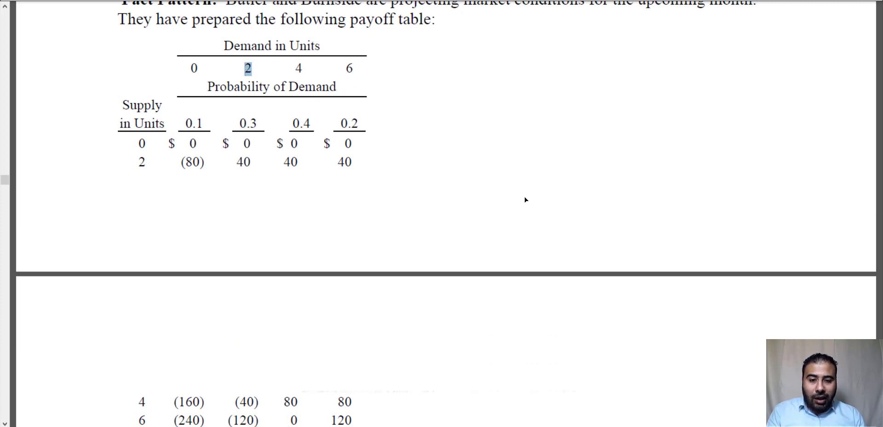
scroll(501, 219, up, 9)
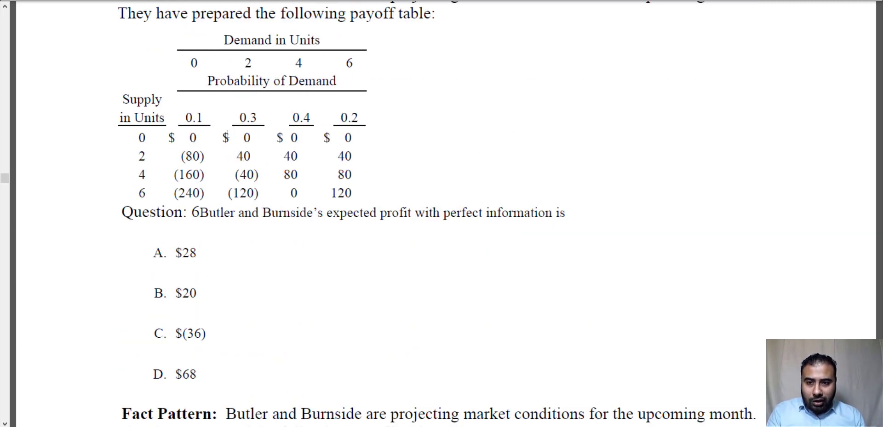
key(alt+Tab)
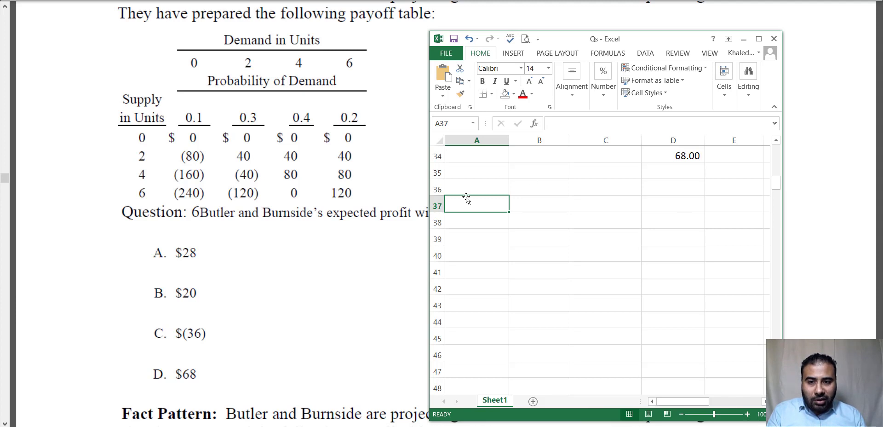
text(2)
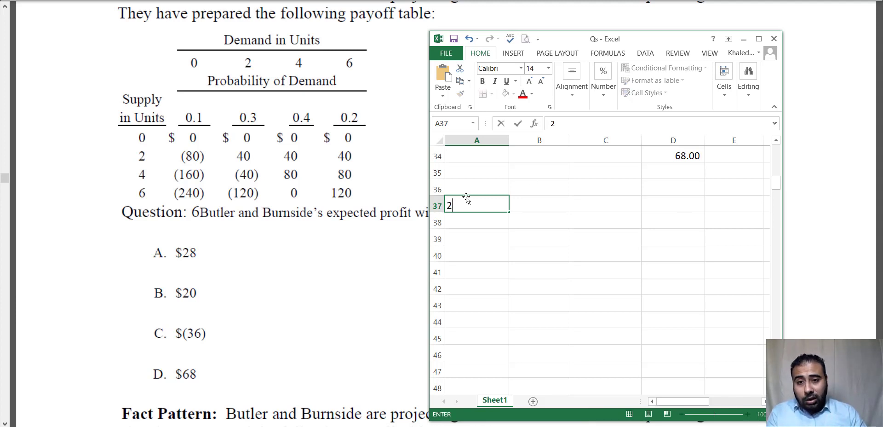
key(Return)
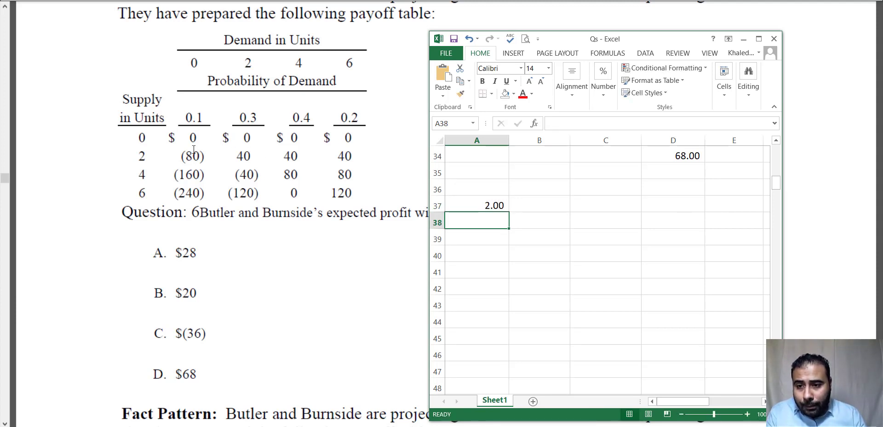
Examine the payoffs in the document's supply row for 2 units, pairing each with the probability of its demand column
drag(175, 156, 204, 156)
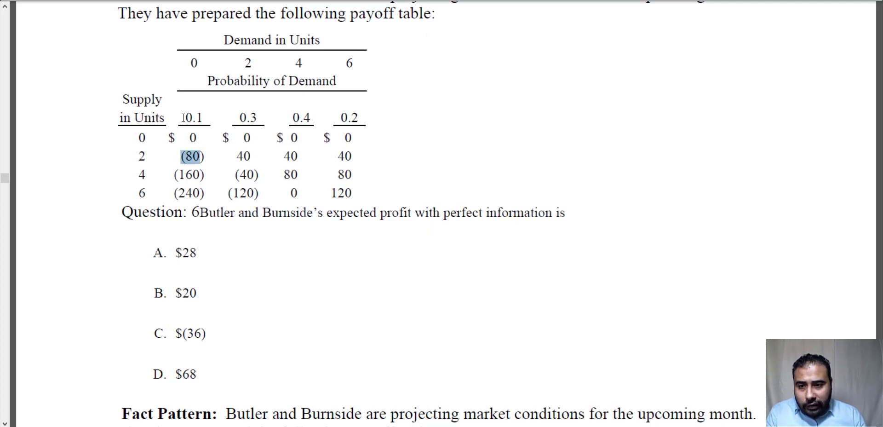
drag(183, 117, 205, 119)
drag(188, 156, 250, 156)
drag(239, 118, 258, 118)
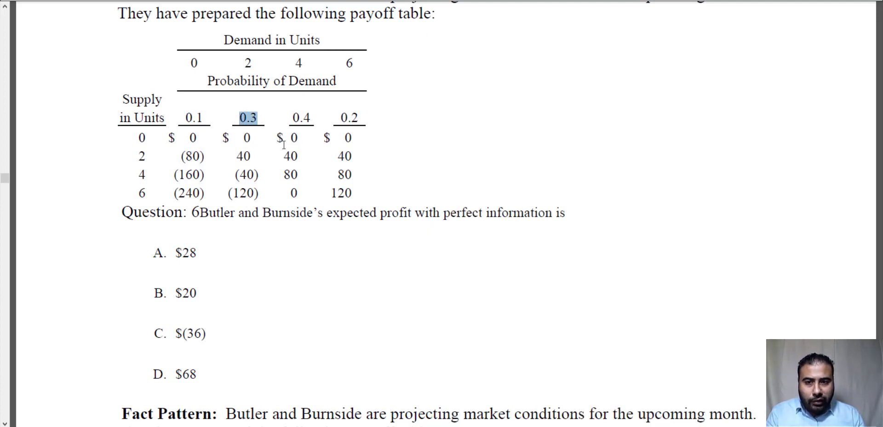
drag(283, 156, 302, 156)
drag(296, 119, 359, 119)
drag(337, 156, 352, 157)
drag(340, 115, 358, 117)
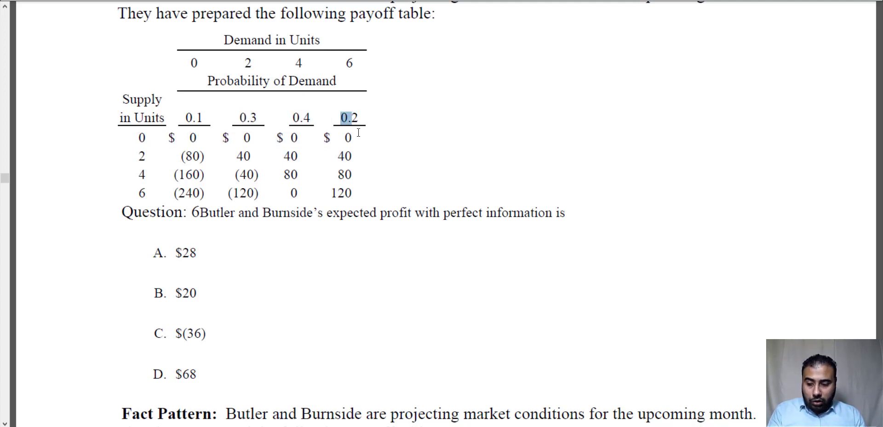
Return to the Excel workbook and replace the entry in cell A37 with the label "Supply 2"
key(alt+Tab)
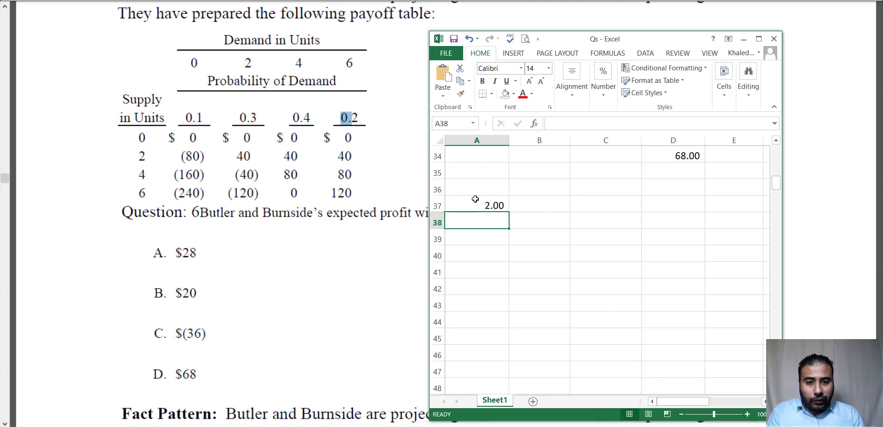
click(494, 207)
text(Su)
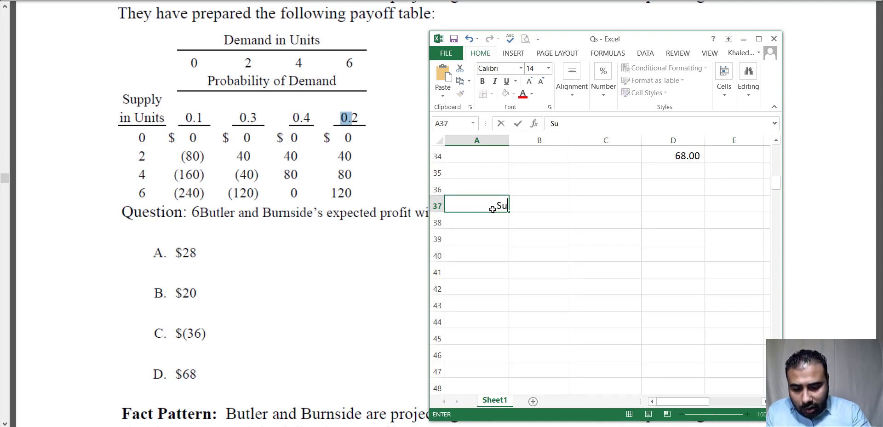
text(pply)
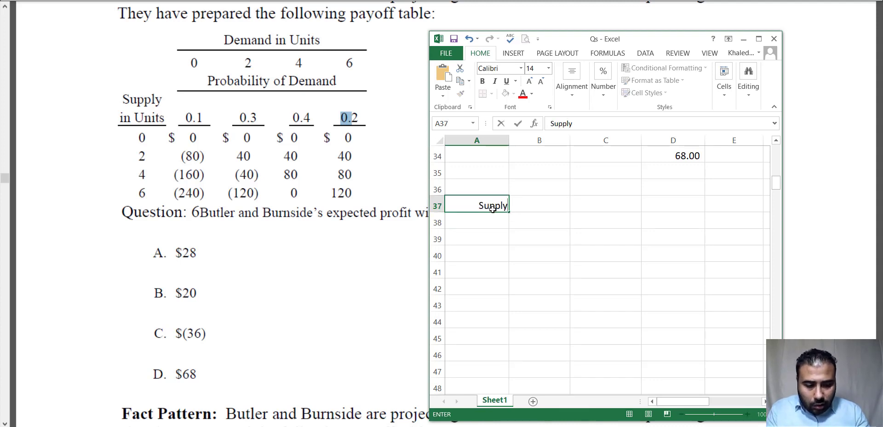
text( 2)
key(Return)
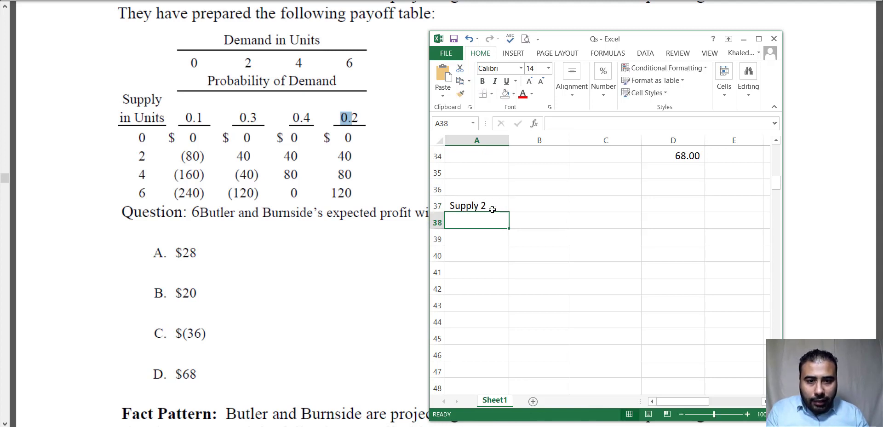
Enter the formula +-8*.1 in B37 for the supply 2 payoff at zero demand
click(547, 205)
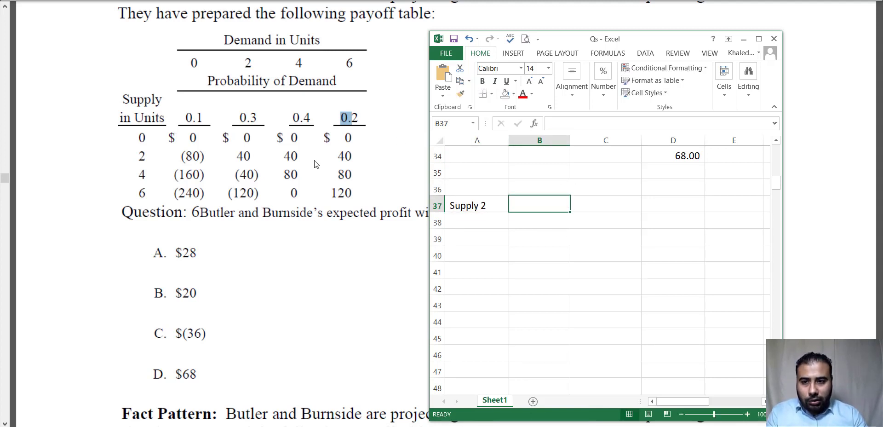
text(+-8*)
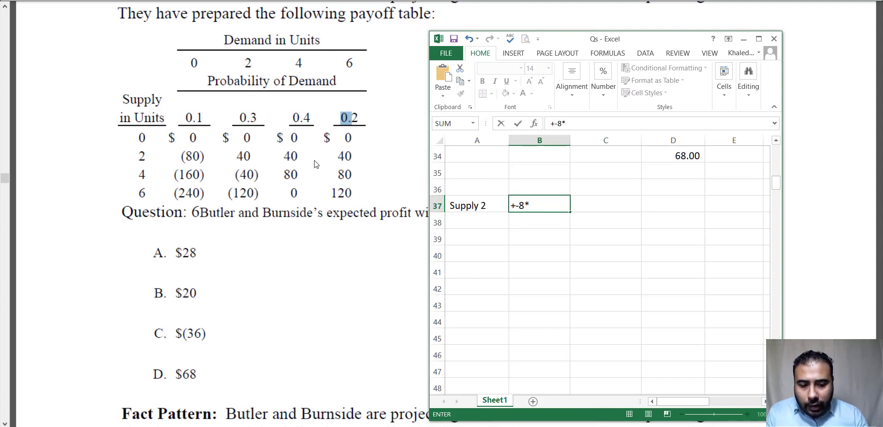
text(.1)
key(Return)
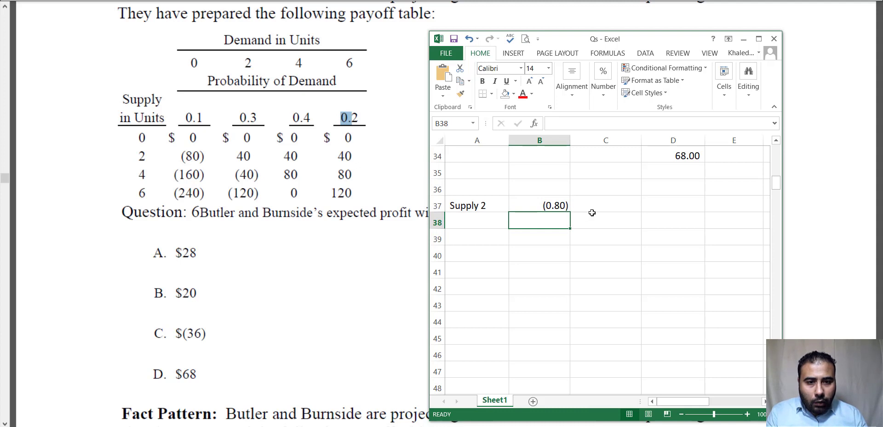
Consult the document's demand 2 column for the supply 2 payoff and probability, and enter the formula +40*.3 in C37
click(590, 204)
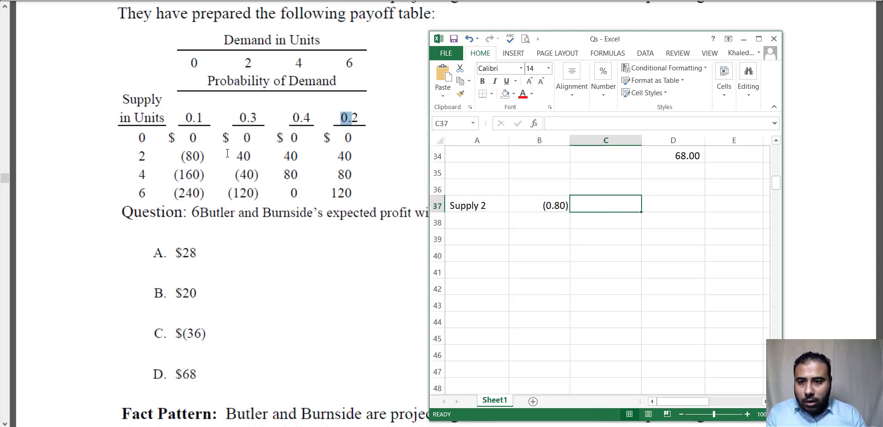
drag(238, 156, 258, 157)
drag(250, 118, 258, 117)
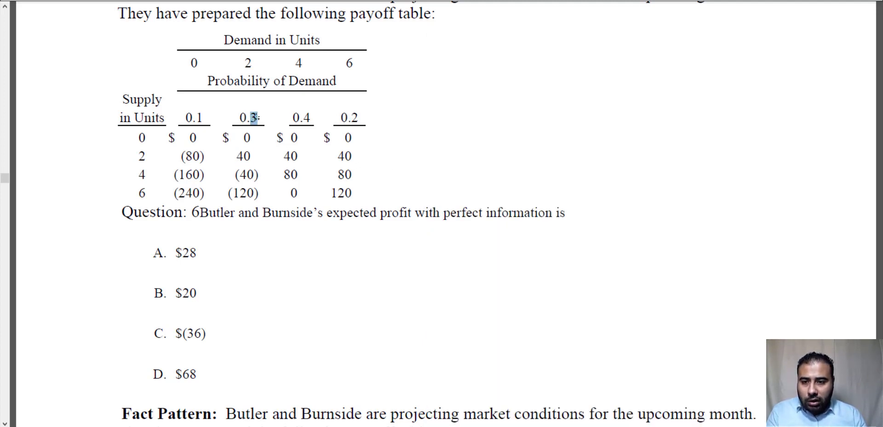
key(alt+Tab)
text(40*.3)
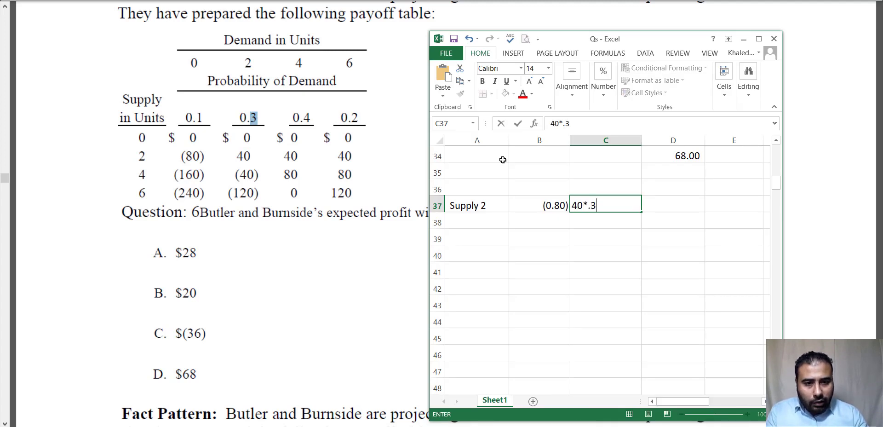
key(Return)
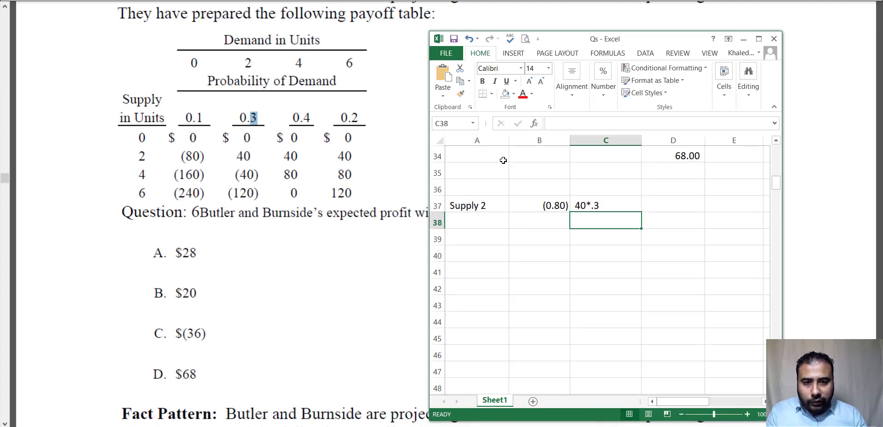
click(582, 199)
text(+40*.3)
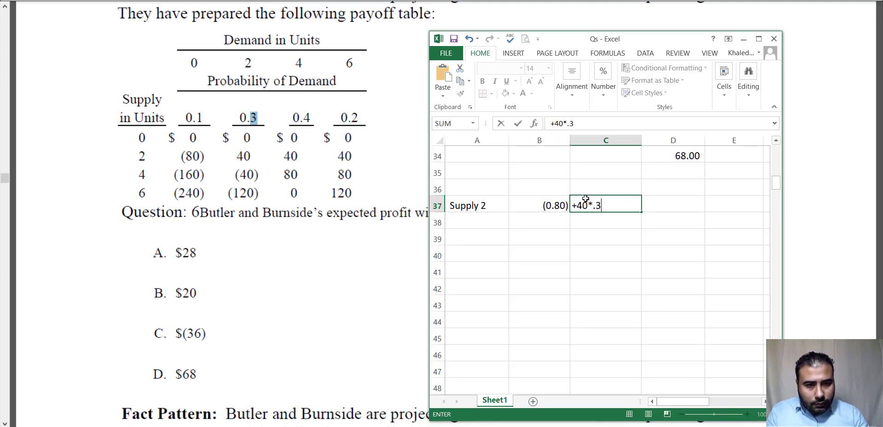
key(Return)
Enter the supply 2 expected values for demands of 4 and 6 as +40*.4 in D37 and +40*.2 in E37
click(265, 157)
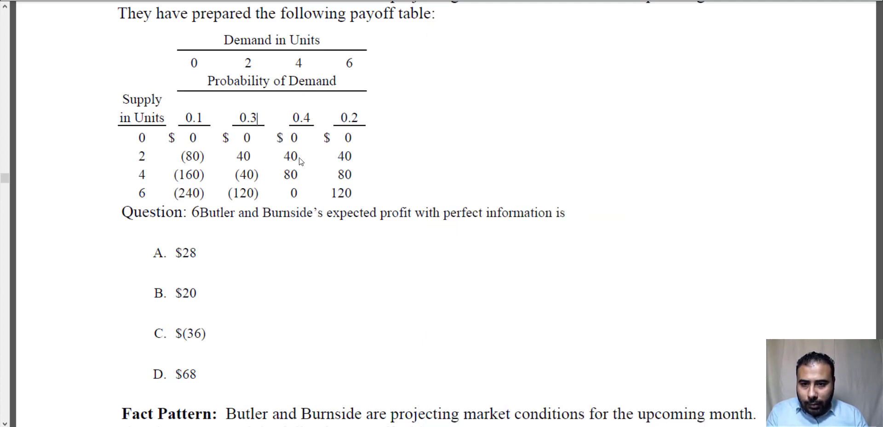
key(alt+Tab)
click(653, 201)
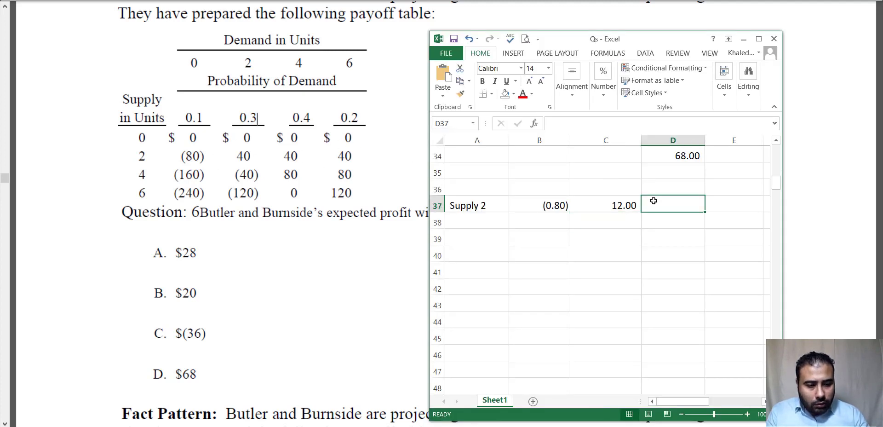
text(+40*.4)
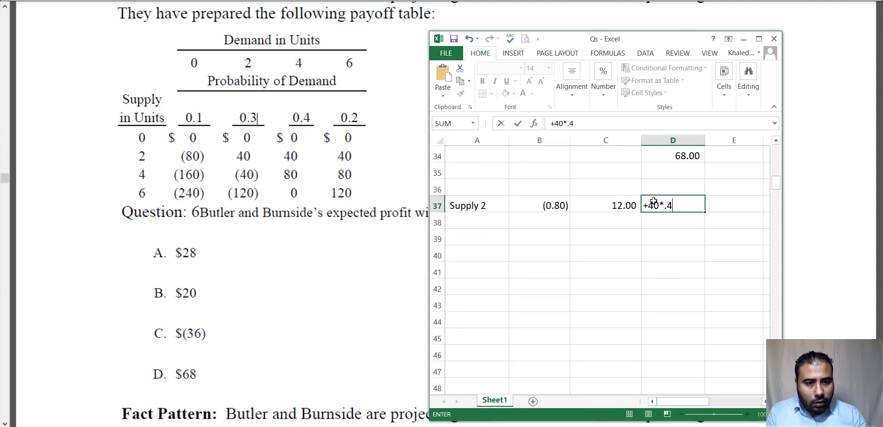
key(Return)
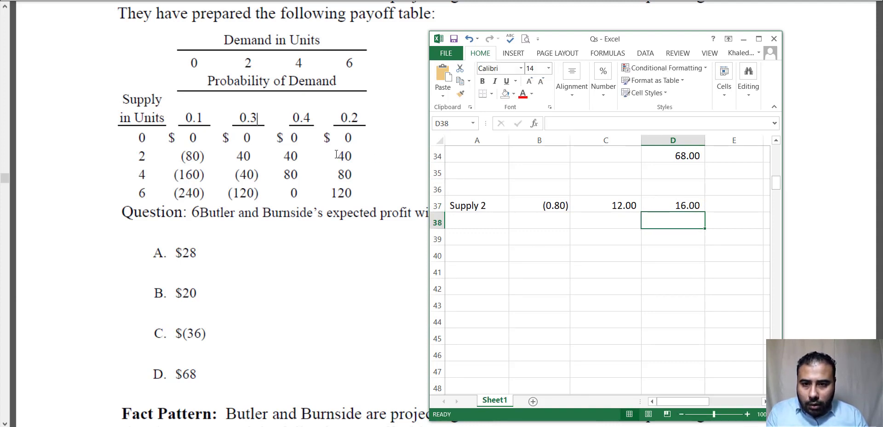
click(718, 206)
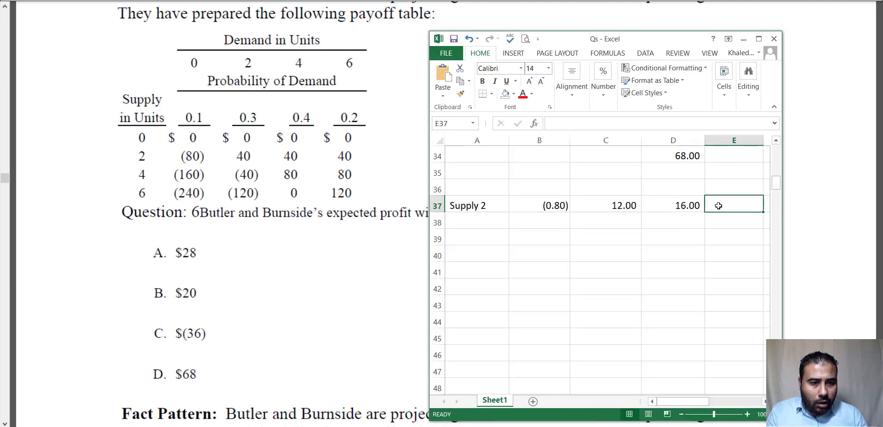
text(=40*0.2)
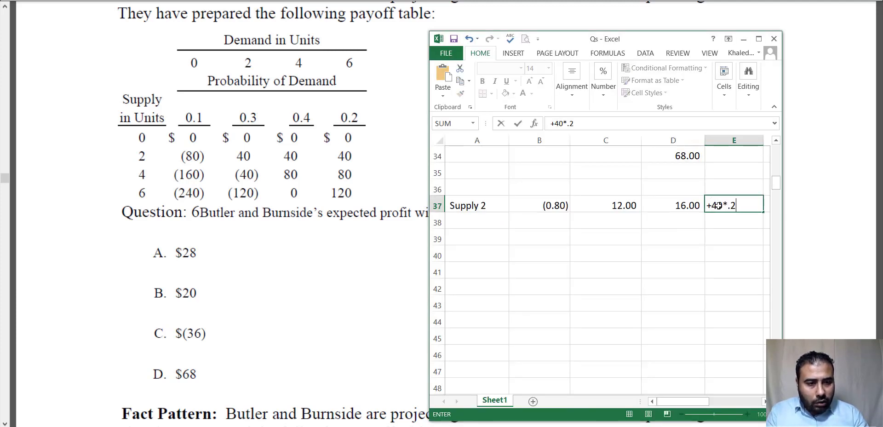
key(Return)
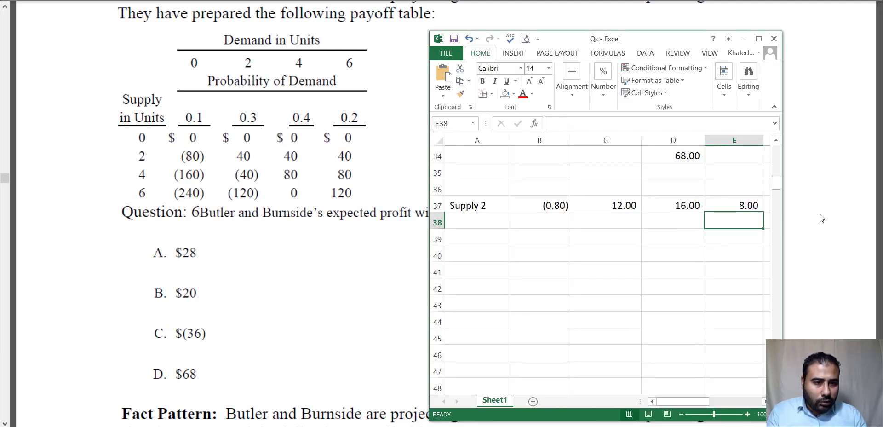
Make room for column F by widening the workbook window and narrowing columns D and E, and total B37:E37 in F37 with SUM
drag(782, 213, 818, 202)
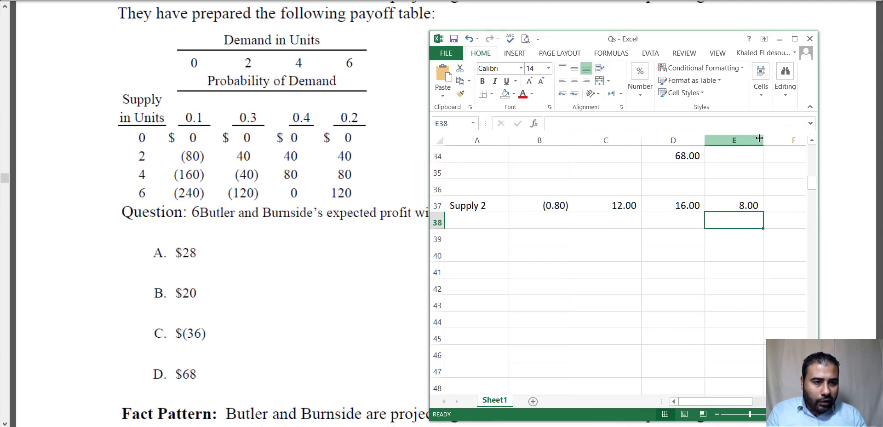
drag(764, 140, 684, 139)
click(754, 203)
key(alt+equal)
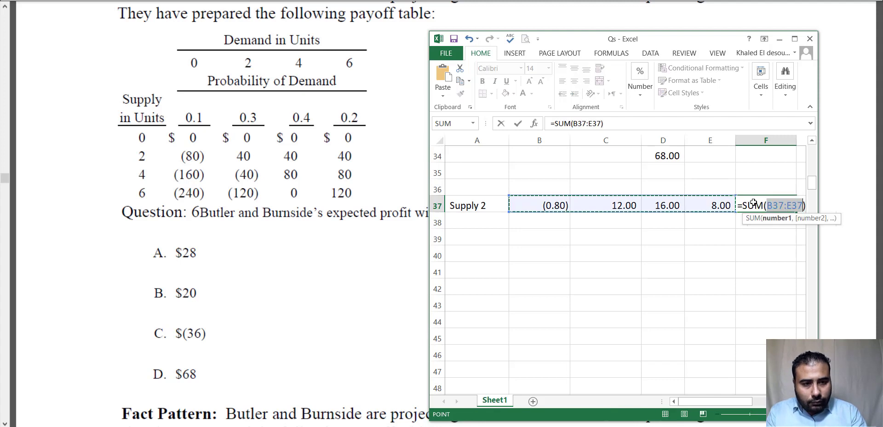
key(Return)
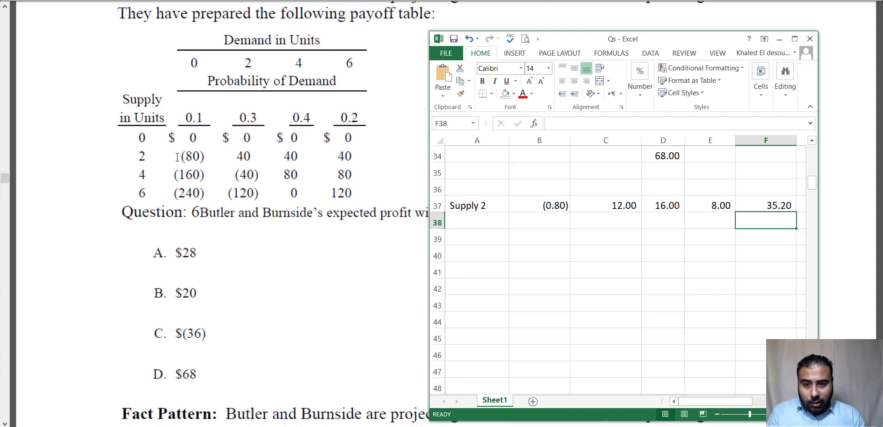
Review the formulas in B37 through E37 against the supply 2 payoffs and probabilities in the document's table
click(536, 205)
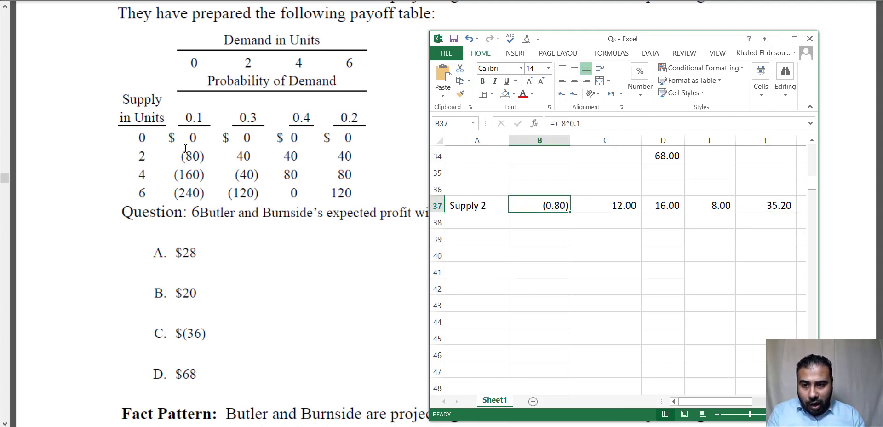
click(603, 201)
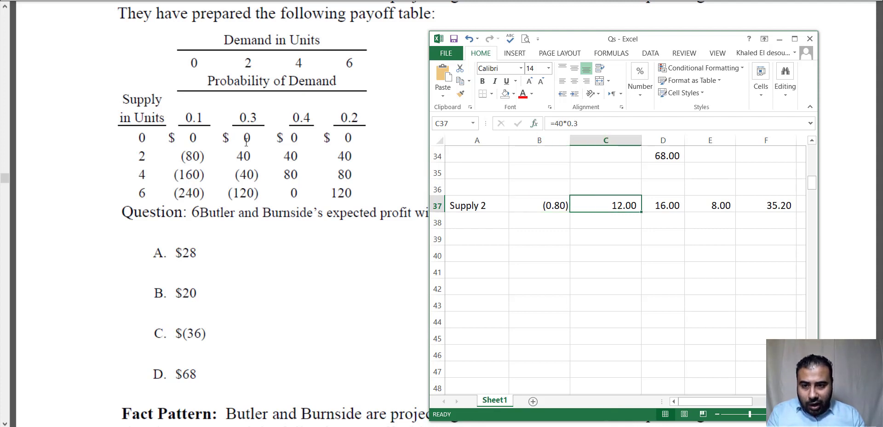
click(670, 205)
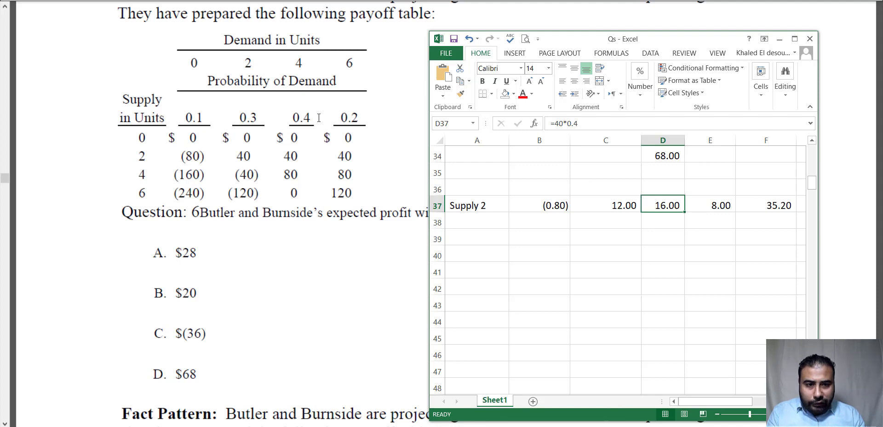
click(727, 209)
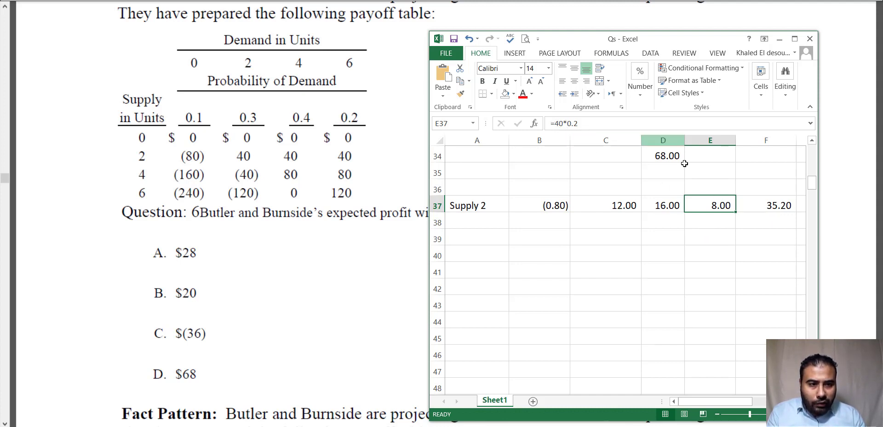
drag(711, 197, 568, 206)
key(Escape)
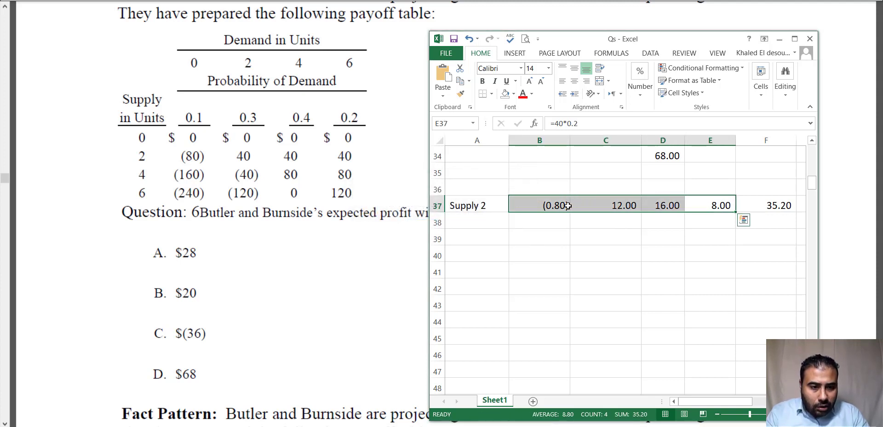
click(599, 207)
click(483, 223)
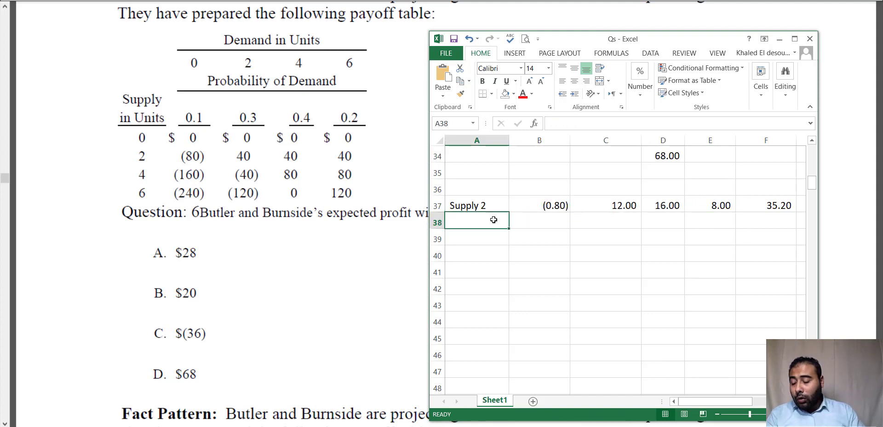
Correct the formula in B37 to =+-80*0.1 and check it against the supply 2 payoff at zero demand in the document
click(556, 200)
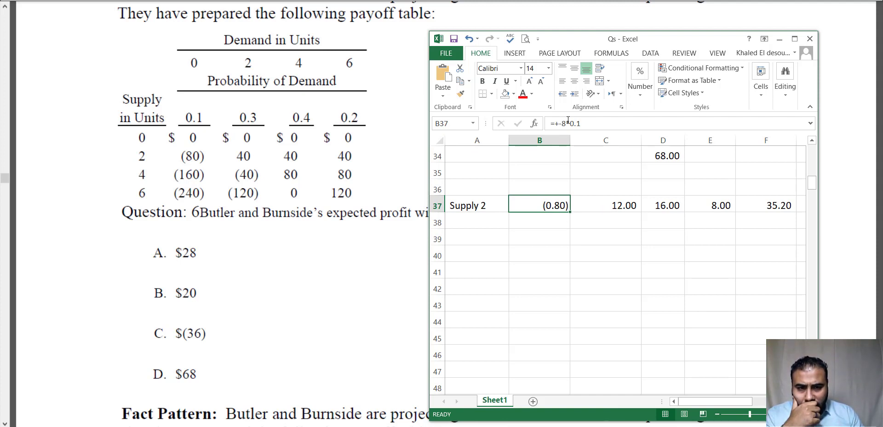
click(562, 123)
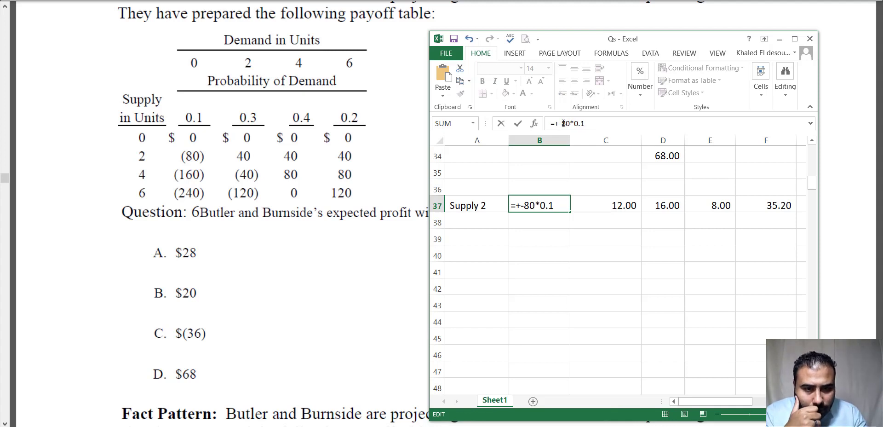
key(Return)
click(561, 208)
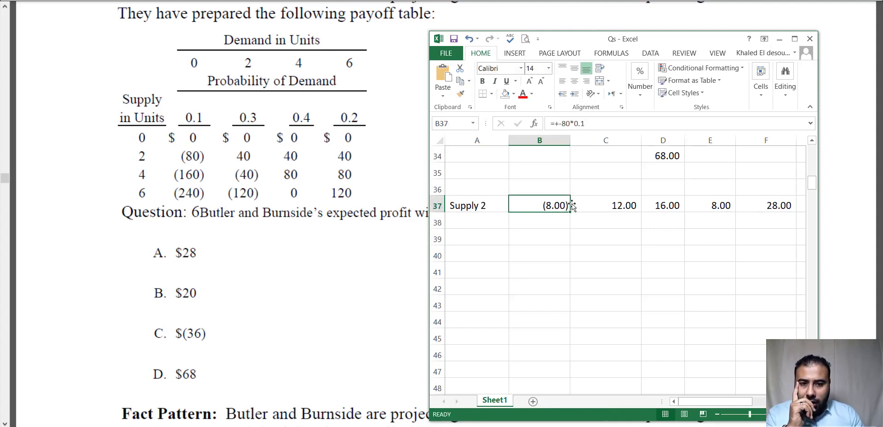
drag(185, 155, 198, 153)
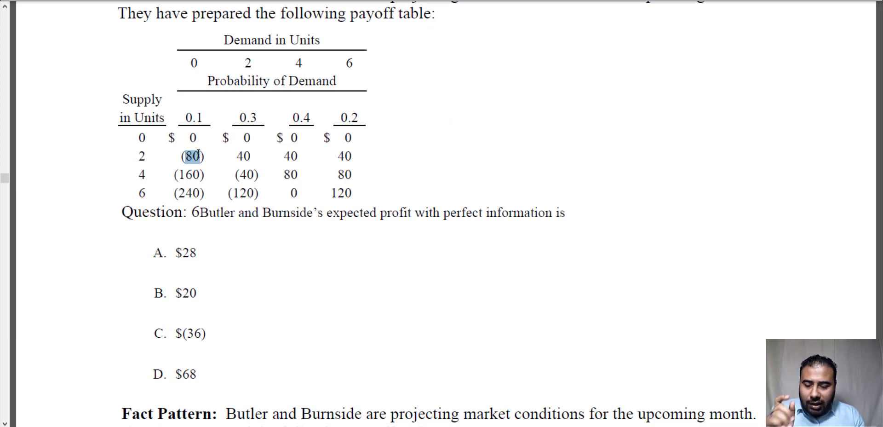
key(alt+Tab)
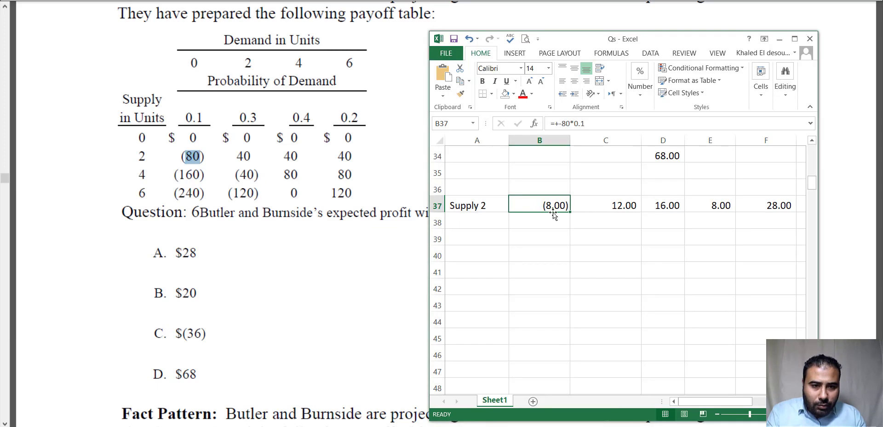
click(562, 123)
key(Escape)
Highlight the supply 2 total in F37 with a yellow fill
click(745, 212)
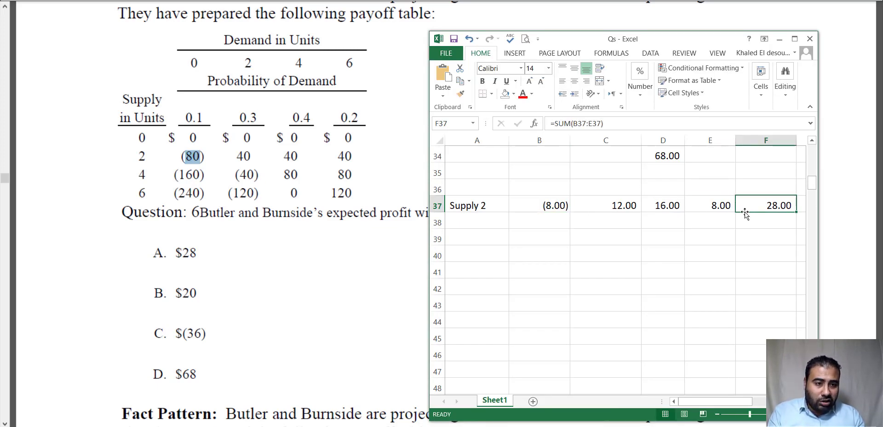
click(514, 93)
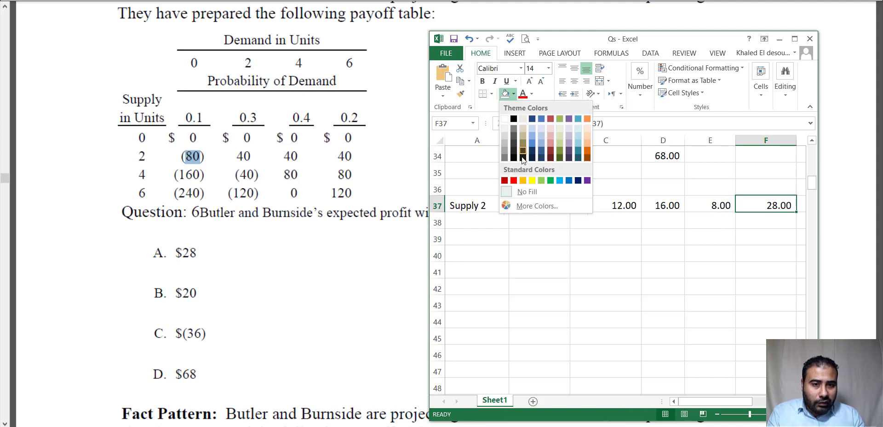
click(532, 179)
click(663, 255)
Copy the supply label from A37 down to A38 and change it to Supply 4
click(490, 219)
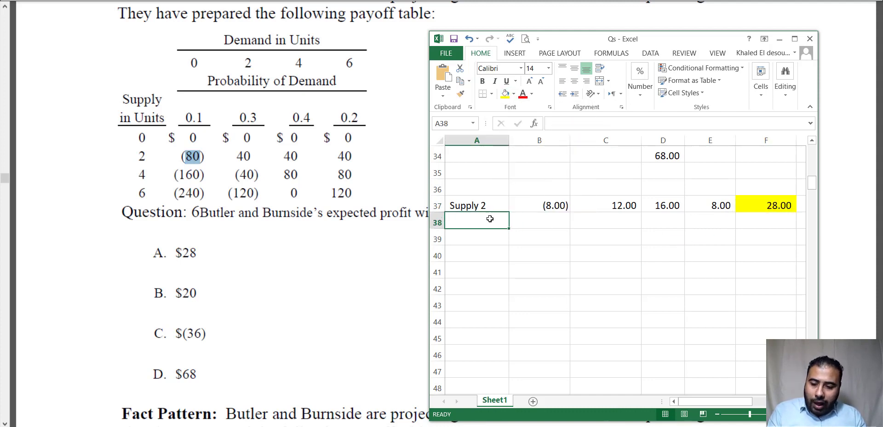
key(ctrl+d)
double_click(481, 222)
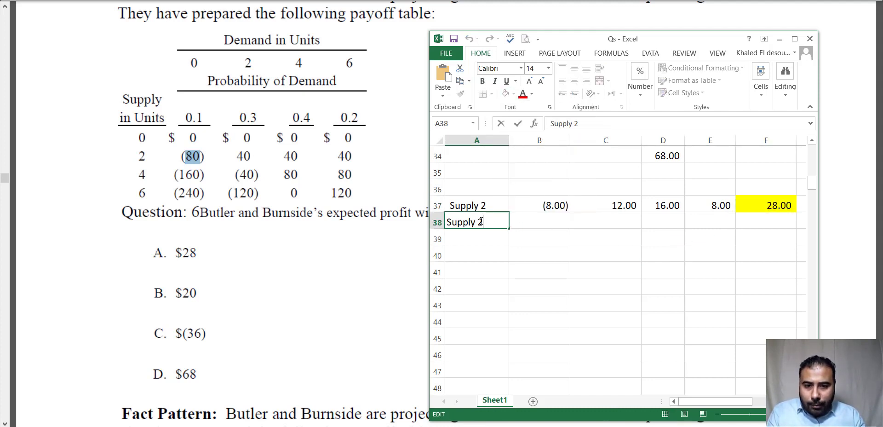
text(4)
key(Return)
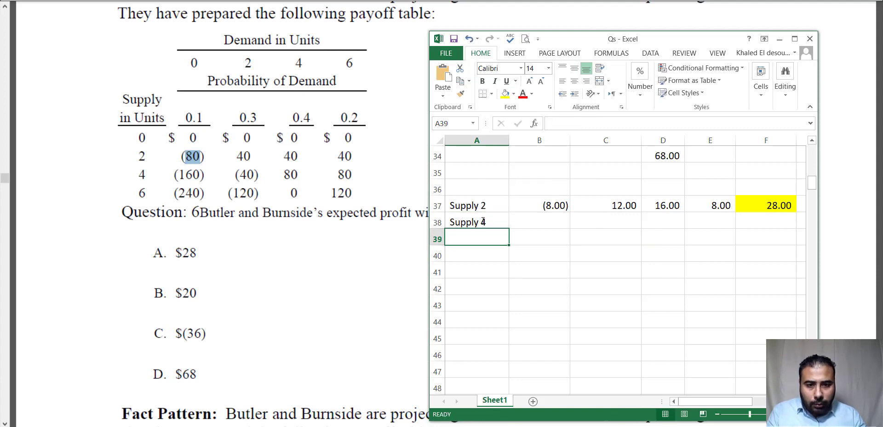
Check the supply 4 payoff and probability for zero demand in the document's table, and enter -160*.1% in B38
click(551, 221)
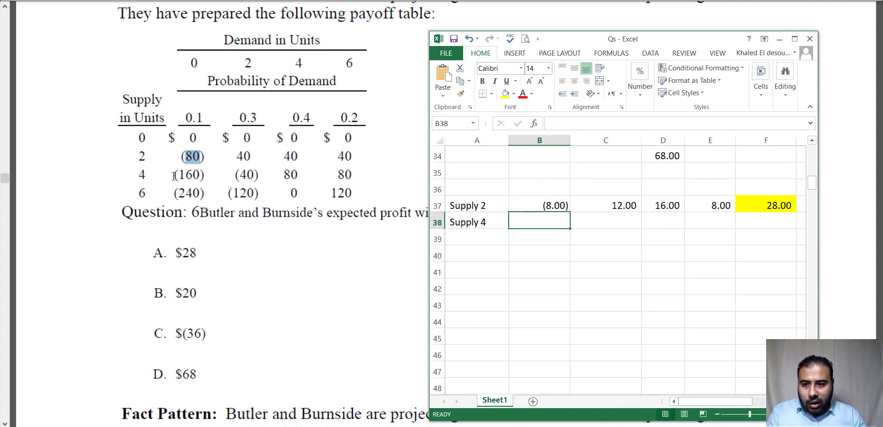
drag(173, 176, 208, 175)
drag(182, 117, 203, 118)
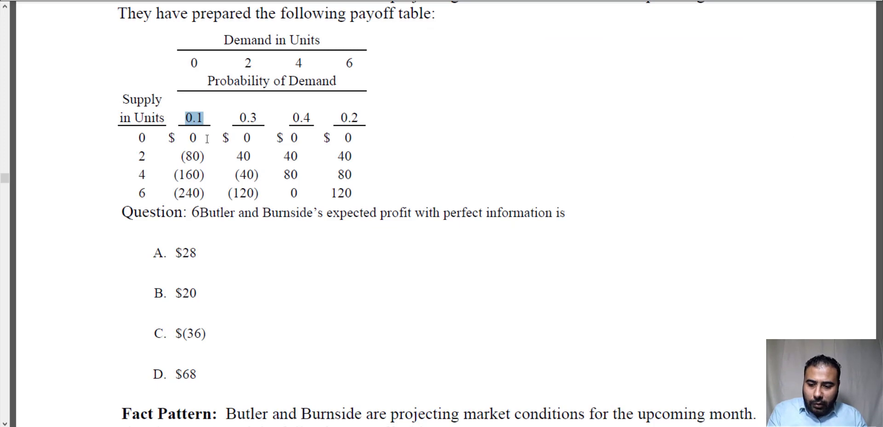
key(alt+Tab)
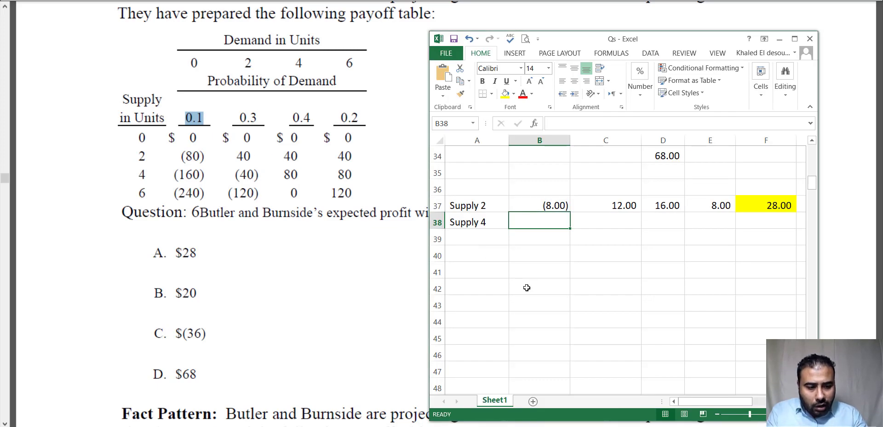
text(-160*.1%)
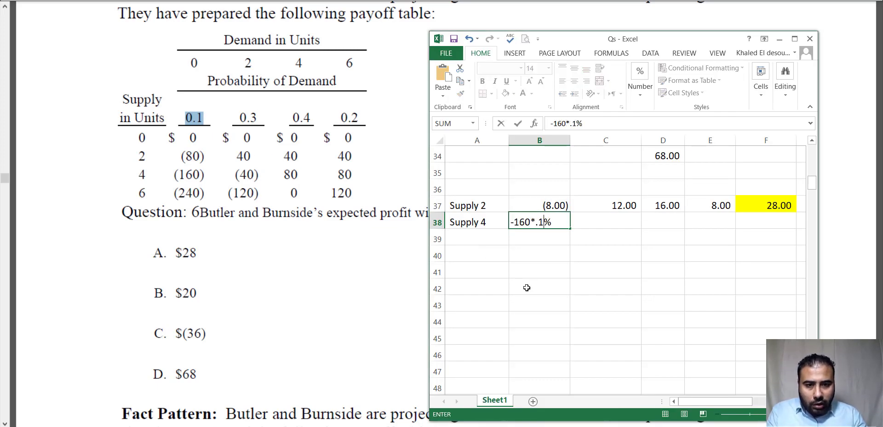
key(Return)
Copy the number format of B37 onto the supply 4 value in B38
click(583, 217)
click(555, 207)
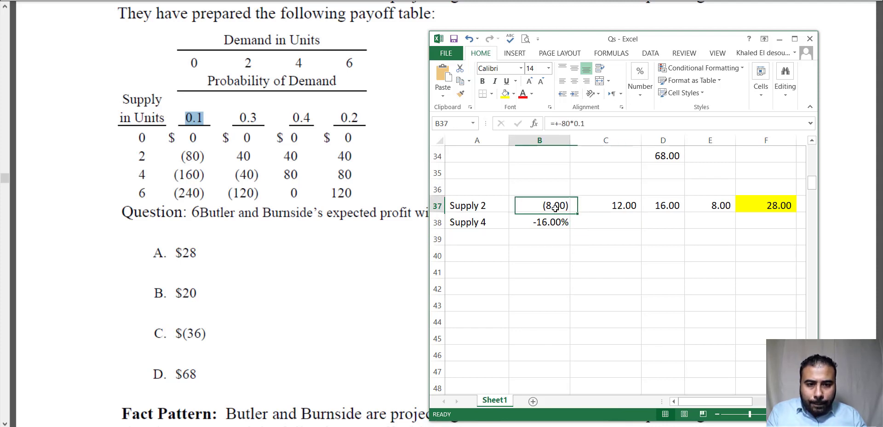
right_click(555, 207)
click(680, 239)
click(551, 222)
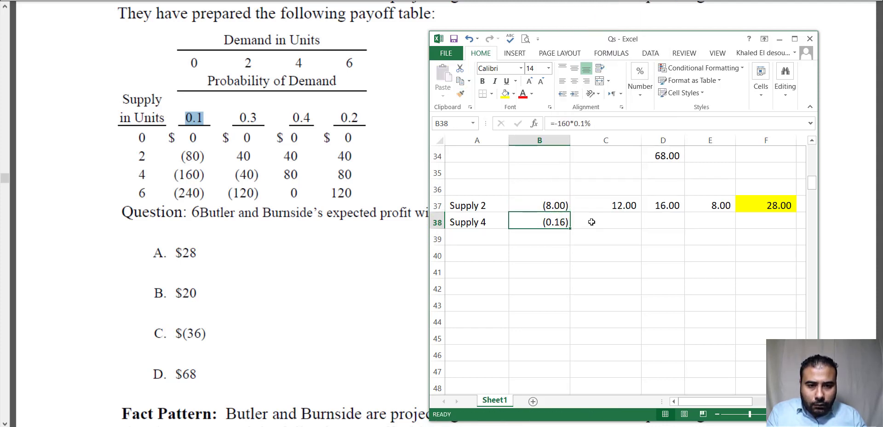
Enter -40*.3% in C38 and apply B38's number format to C38 and the cells beyond it
click(591, 222)
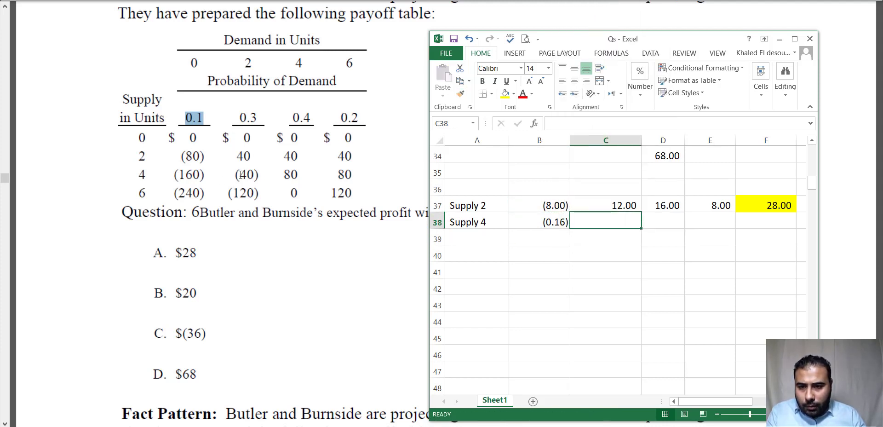
text(-40*.3)
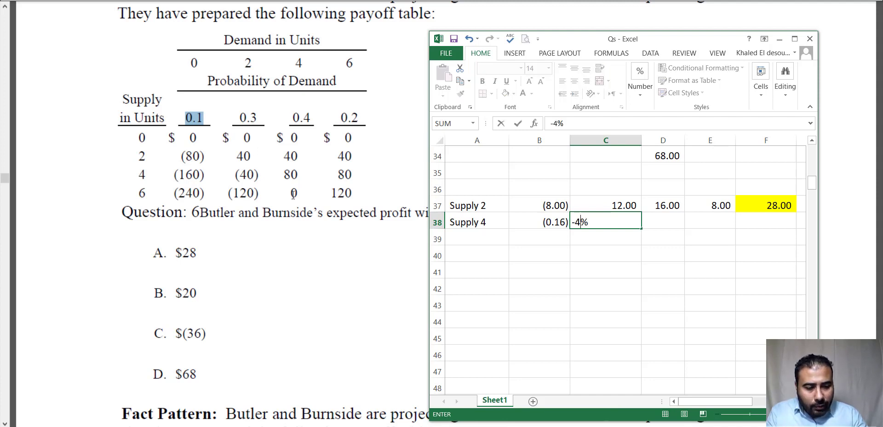
key(Return)
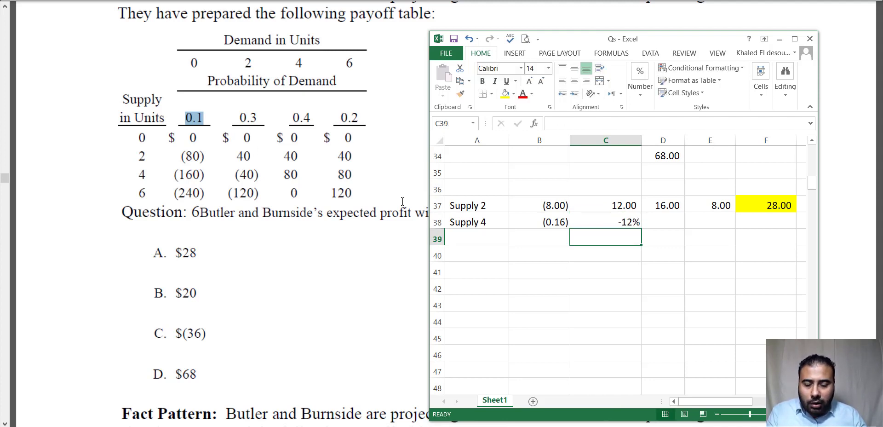
right_click(537, 215)
click(666, 248)
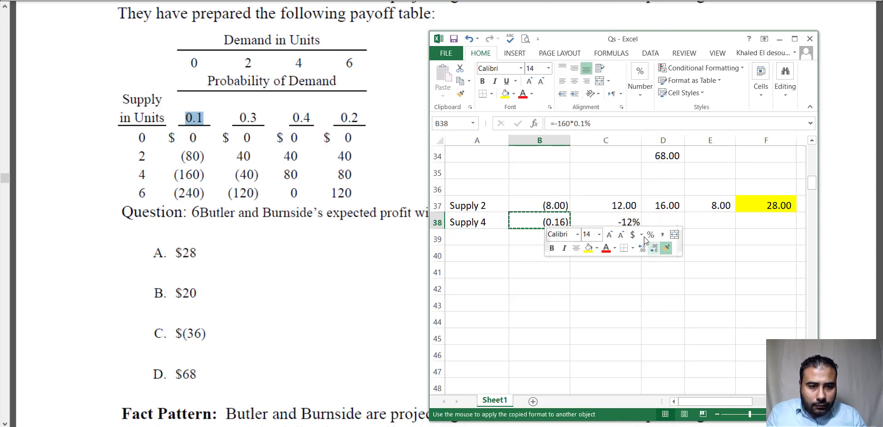
drag(634, 221, 704, 286)
Check the payoff of 40 and the 0.4 probability in the document's table, and enter 40*.4 in D38
click(653, 223)
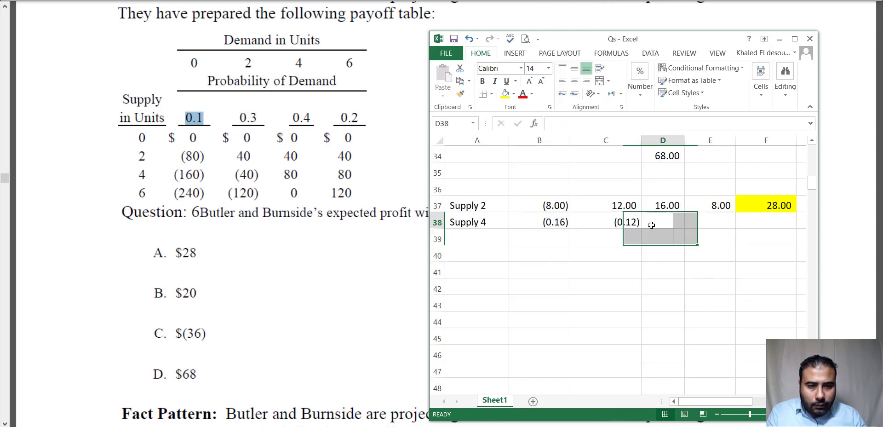
double_click(285, 156)
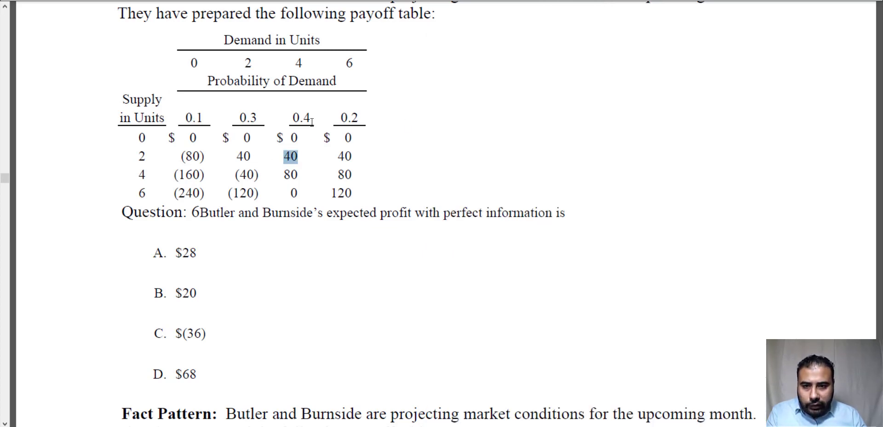
click(311, 118)
key(alt+Tab)
text(4)
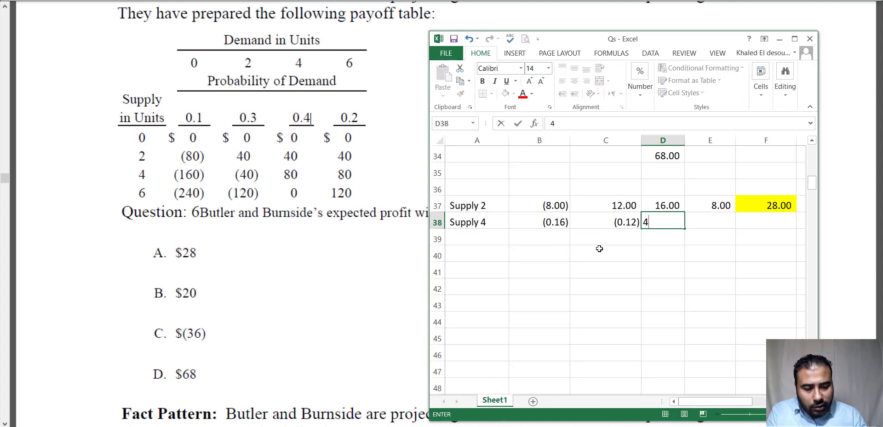
text(0*.4)
key(Return)
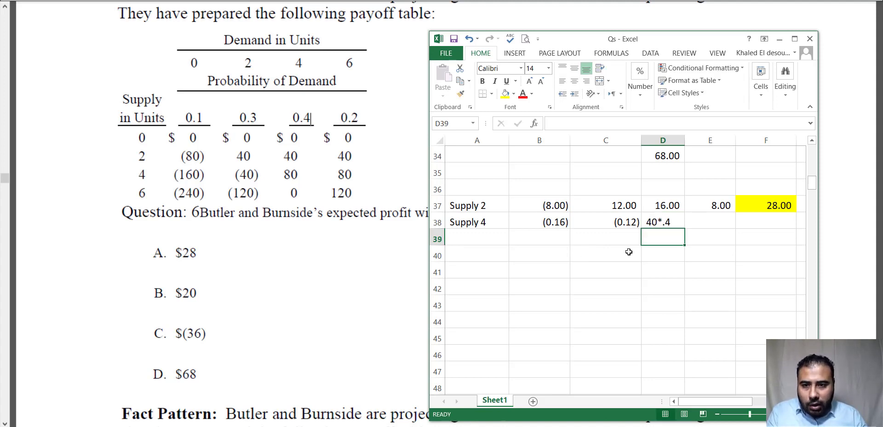
Look up the probability for a demand of 6 in the document, and turn the D38 entry into the formula +40*.4
click(365, 130)
drag(359, 118, 351, 119)
key(alt+Tab)
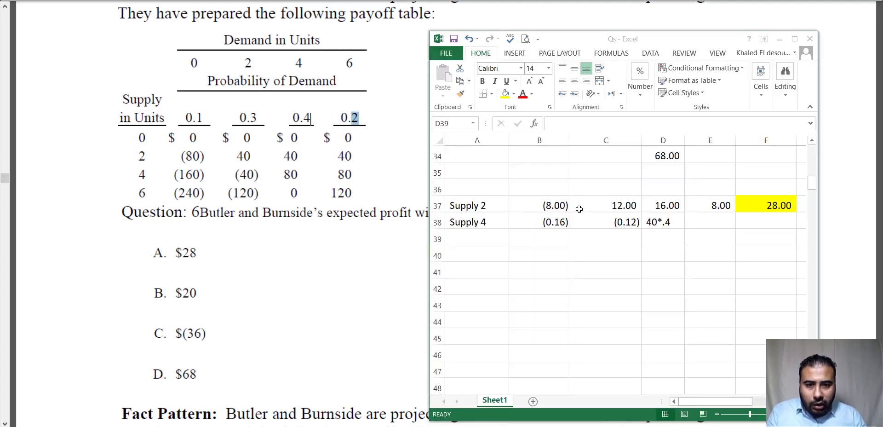
click(707, 222)
click(649, 225)
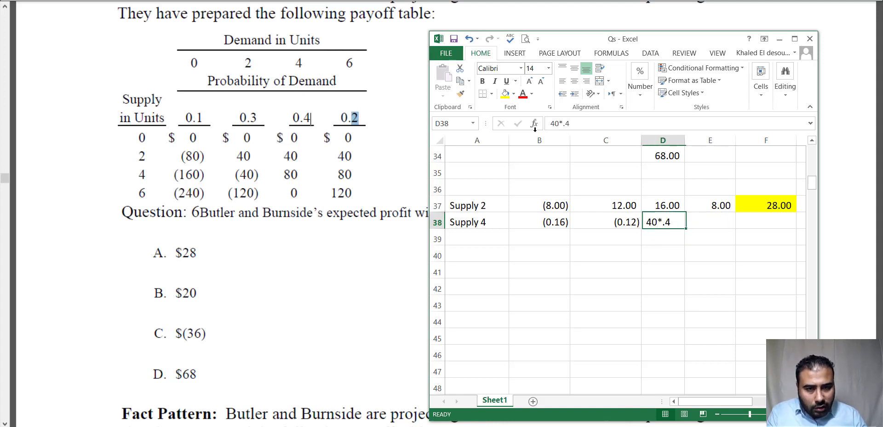
click(547, 123)
text(+)
key(Return)
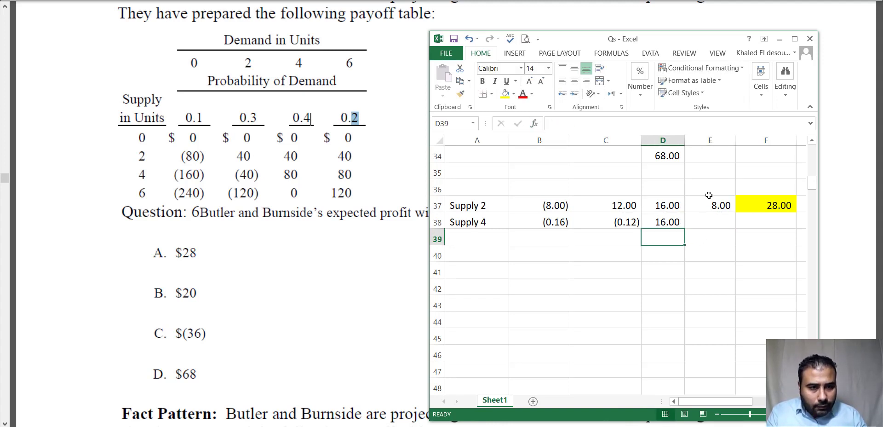
Enter +40*.2 in E38 and fill the SUM formula from F37 down into F38
click(716, 221)
text(+40*.2)
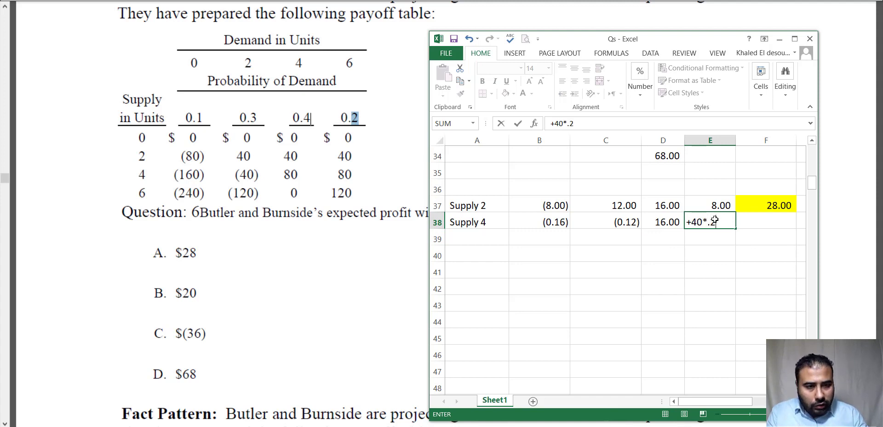
key(Return)
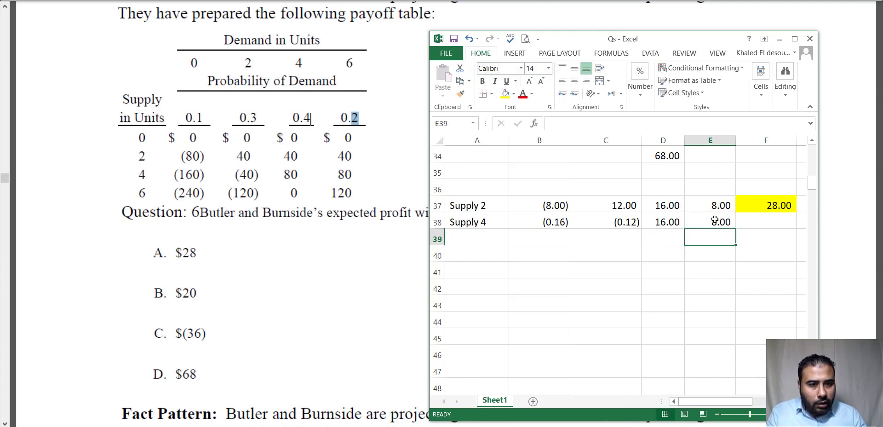
click(757, 219)
key(ctrl+d)
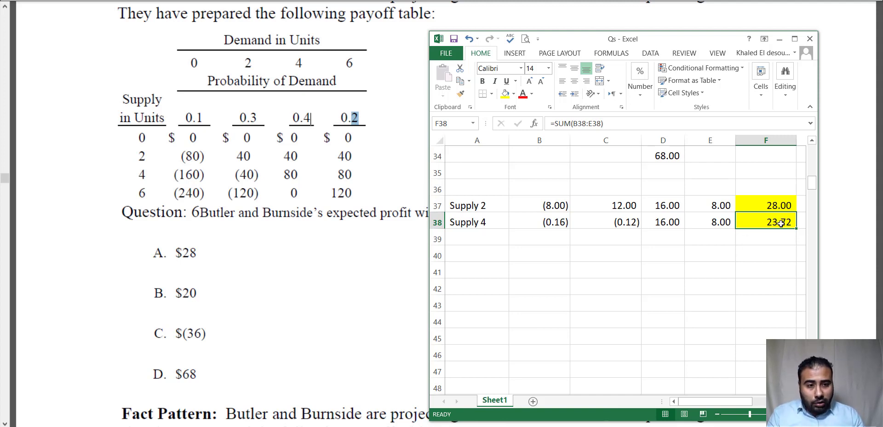
Examine the supply 4 formulas in B38 and C38 against the payoffs and probabilities in the document's table
drag(782, 222, 603, 222)
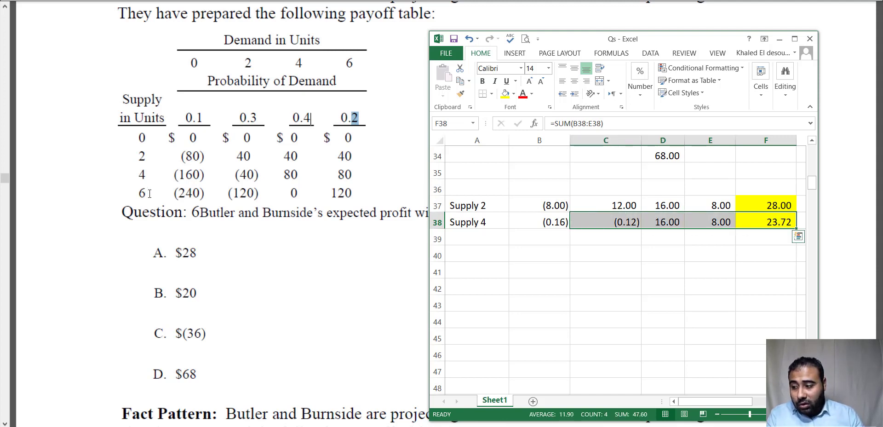
click(556, 223)
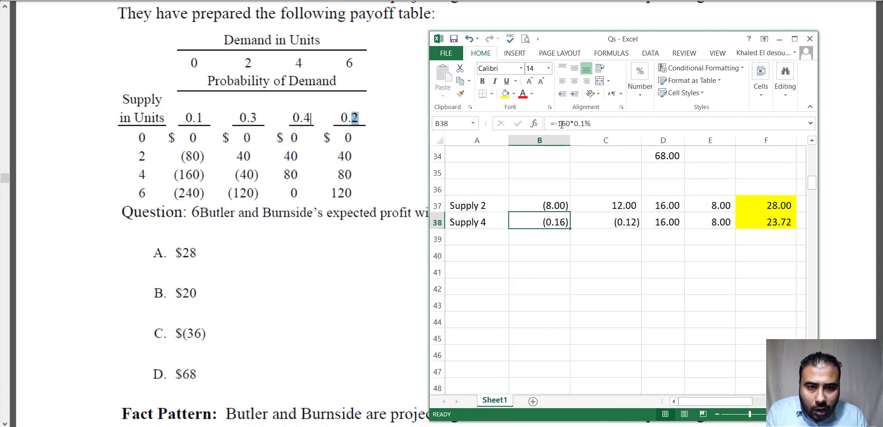
drag(558, 123, 570, 123)
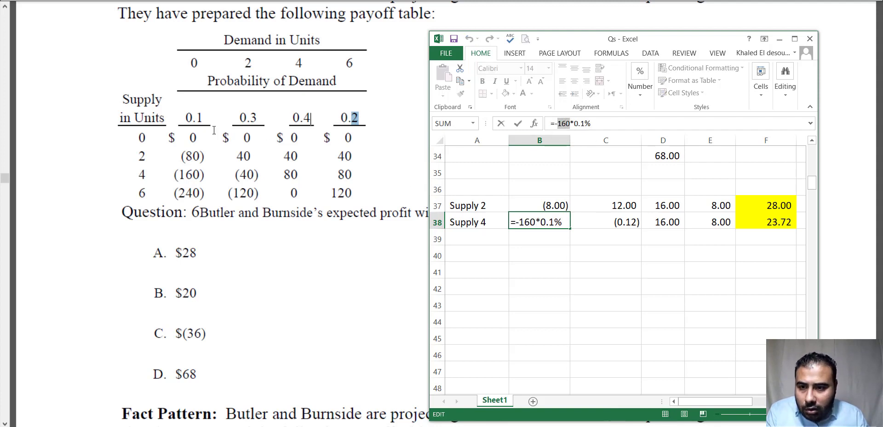
key(Escape)
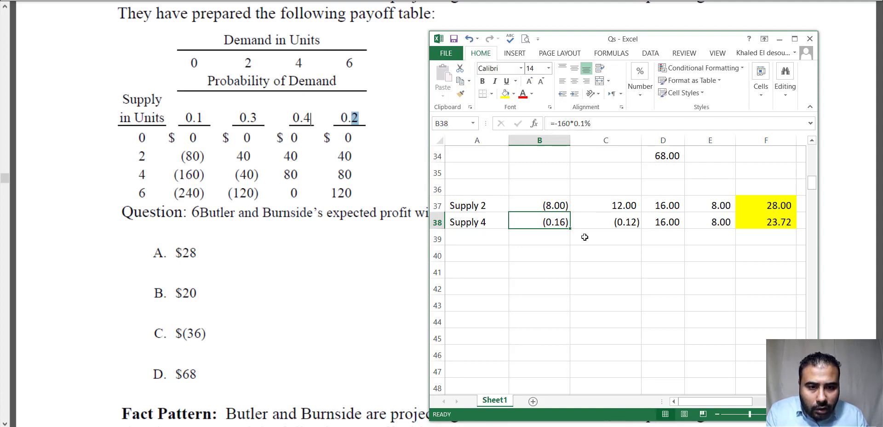
click(560, 123)
key(Escape)
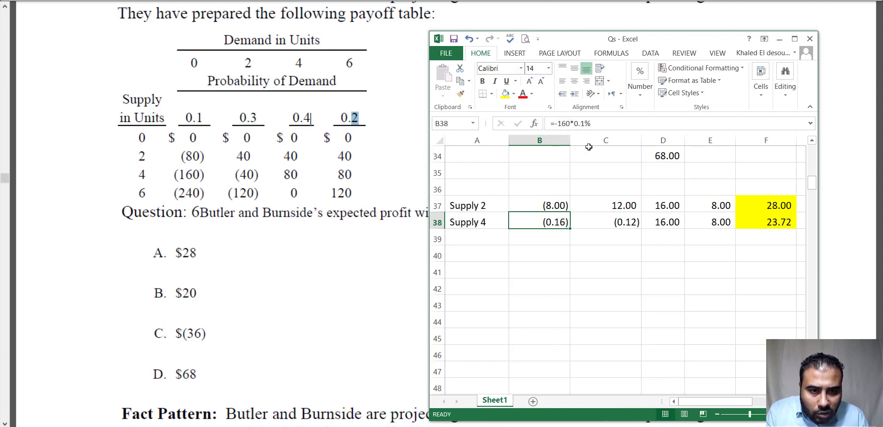
click(588, 123)
key(Escape)
right_click(609, 222)
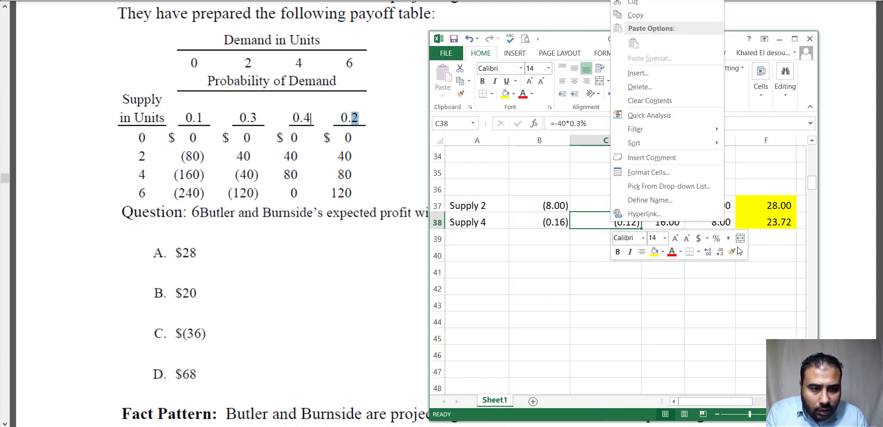
key(Escape)
Correct the formula in B38 to =-160*0.1, removing the percent sign, and review the entry
key(Left)
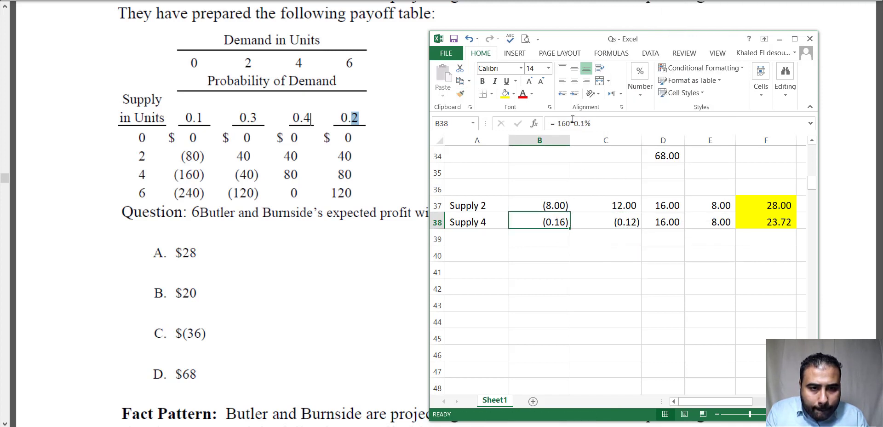
click(575, 121)
key(BackSpace)
key(BackSpace)
key(BackSpace)
key(BackSpace)
text(.1)
key(Return)
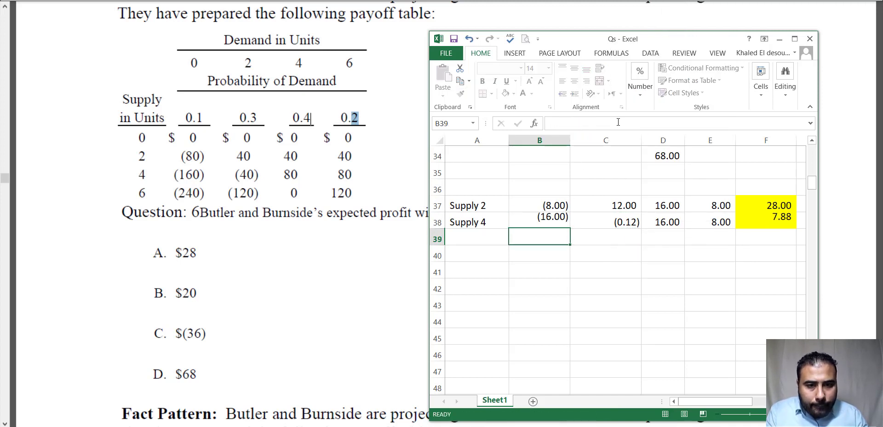
click(556, 216)
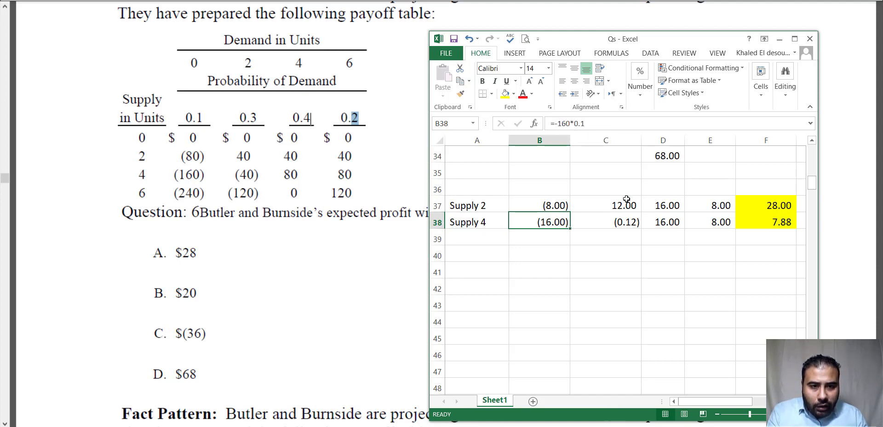
Correct the supply 4 formula in C38 to =-40*0.3, removing the percent sign
click(624, 218)
click(572, 120)
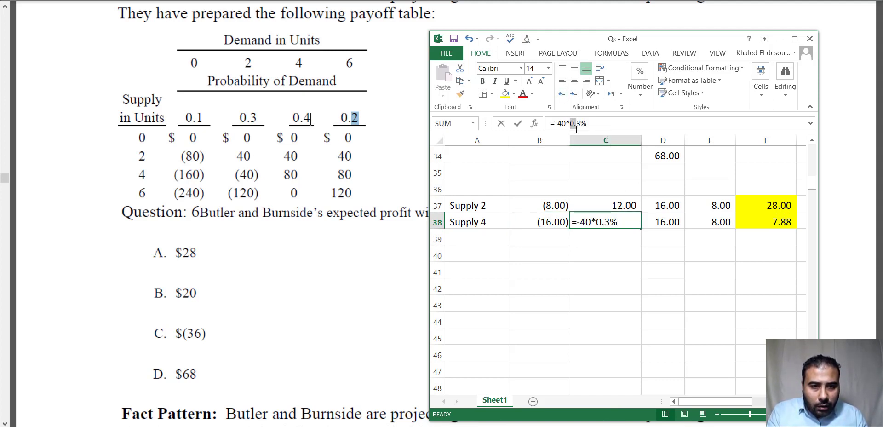
key(Escape)
right_click(545, 224)
key(ctrl+c)
drag(617, 224, 656, 258)
click(611, 219)
drag(576, 123, 632, 128)
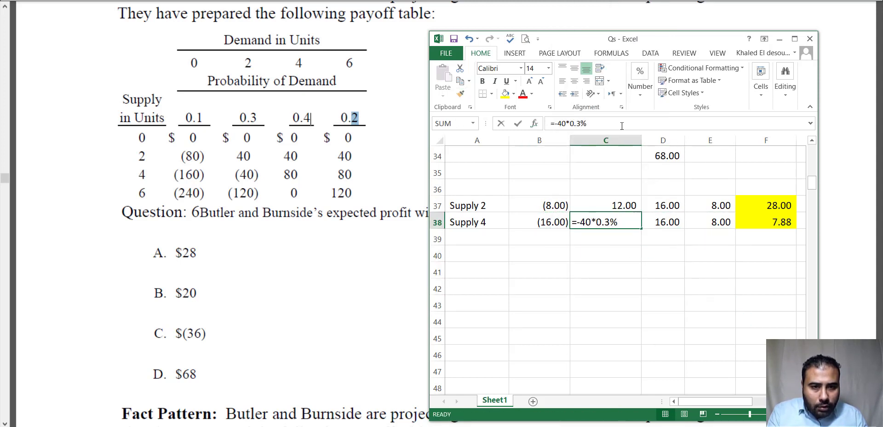
text(2)
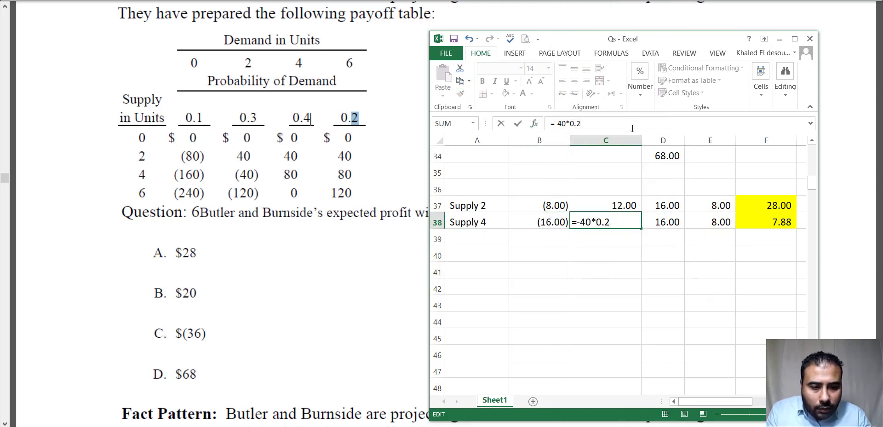
key(Return)
Examine the supply 4 formulas in D38, E38 and F38 against the supply 4 payoff for a demand of 6 in the document
click(672, 216)
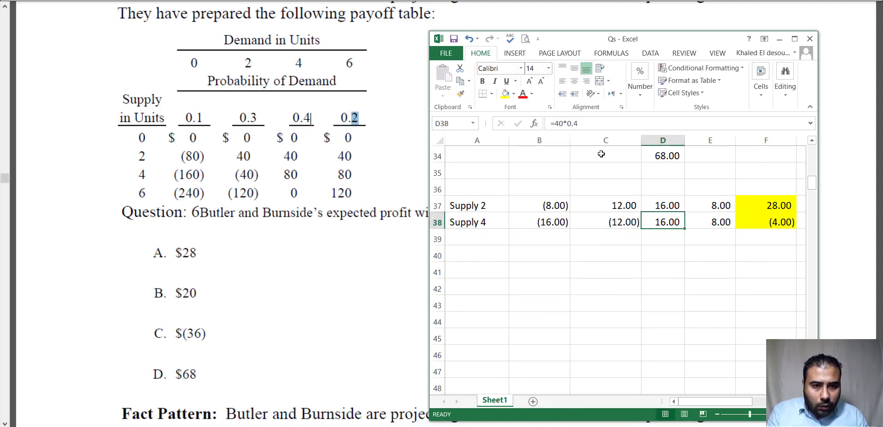
click(569, 123)
key(Return)
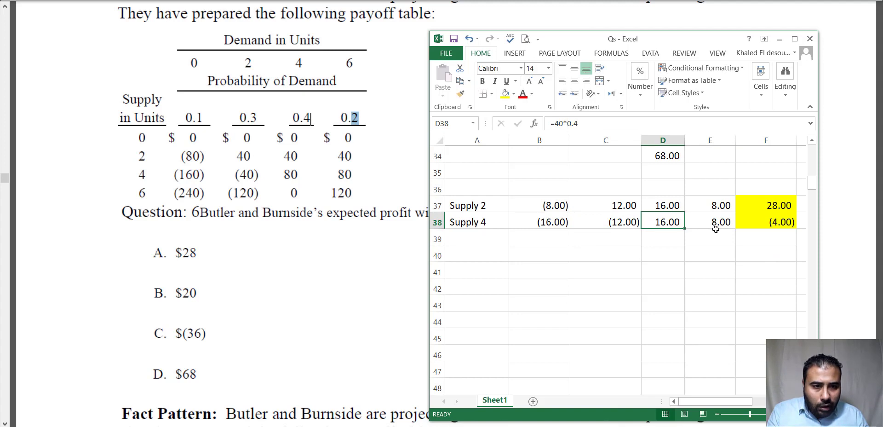
click(729, 221)
double_click(774, 221)
key(Escape)
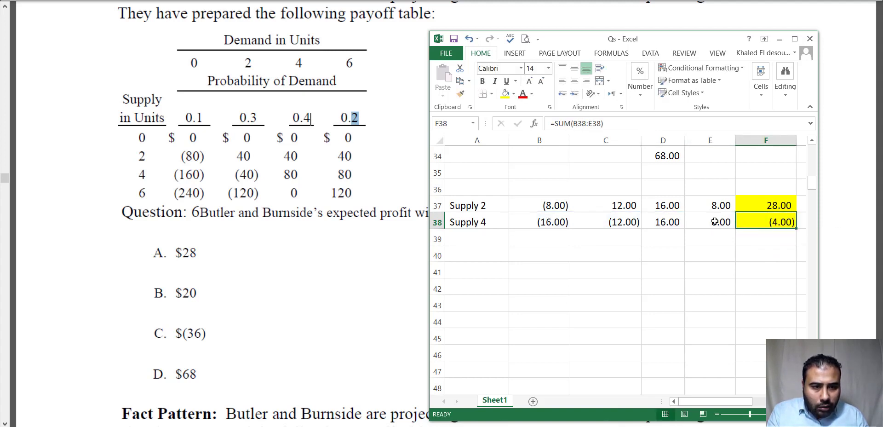
click(715, 222)
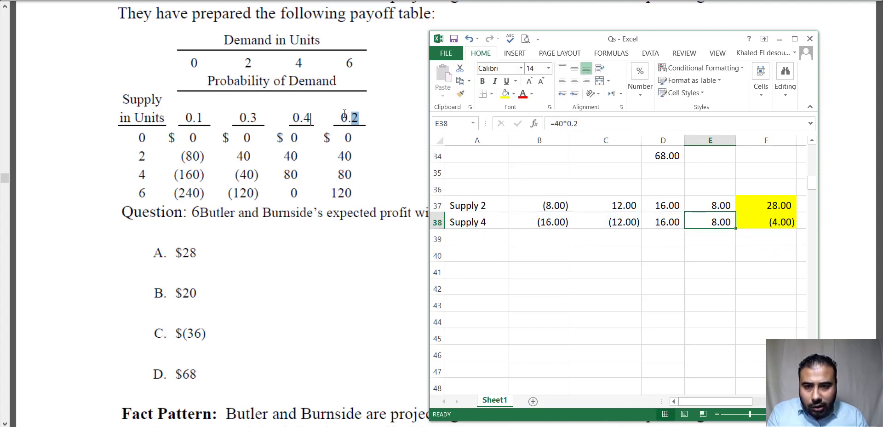
click(337, 173)
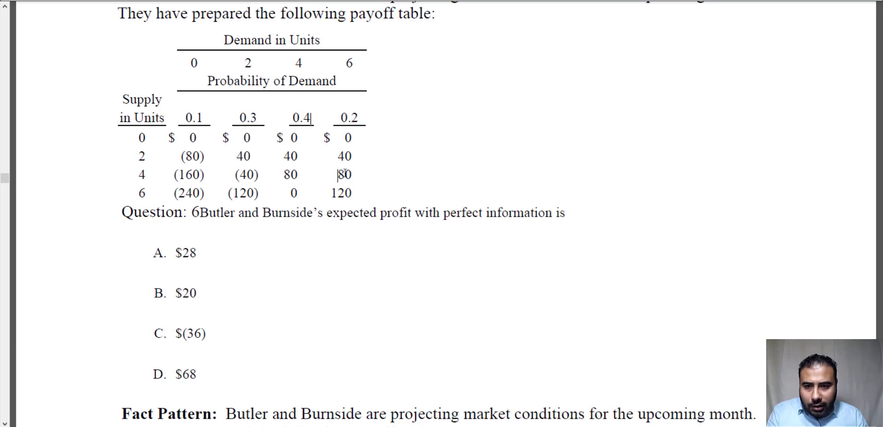
drag(338, 173, 352, 173)
key(alt+Tab)
Change the supply 4 payoff to 80 in the formulas in D38 and E38, keeping their 0.4 and 0.2 probabilities
click(662, 223)
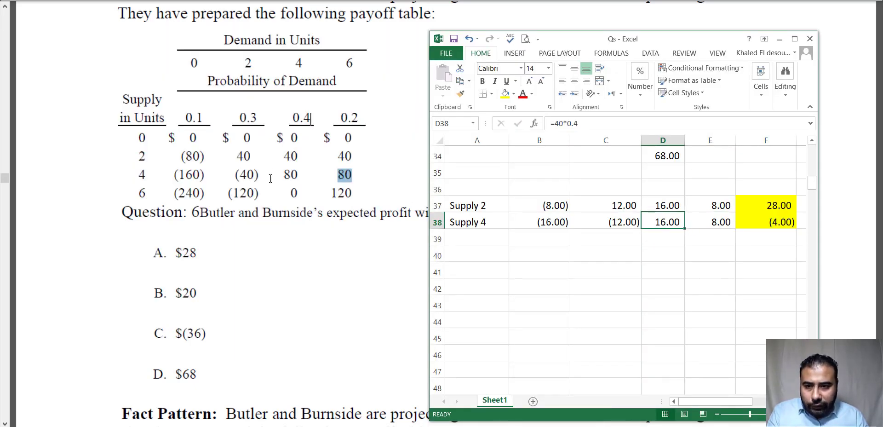
click(559, 123)
key(Return)
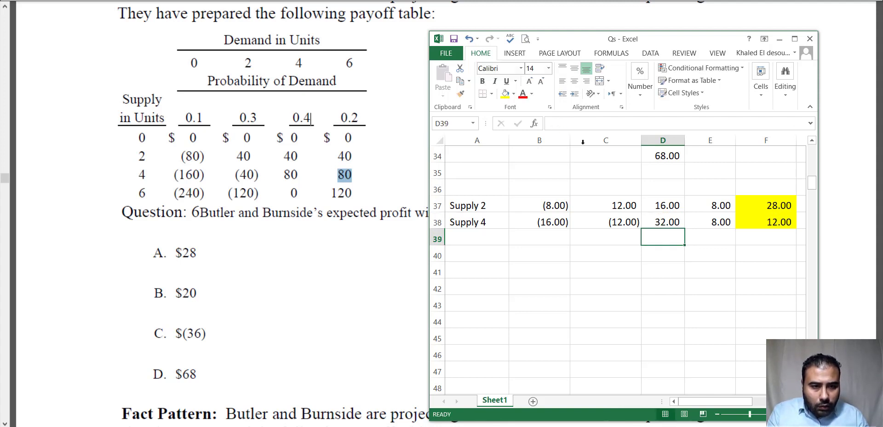
click(720, 223)
click(562, 124)
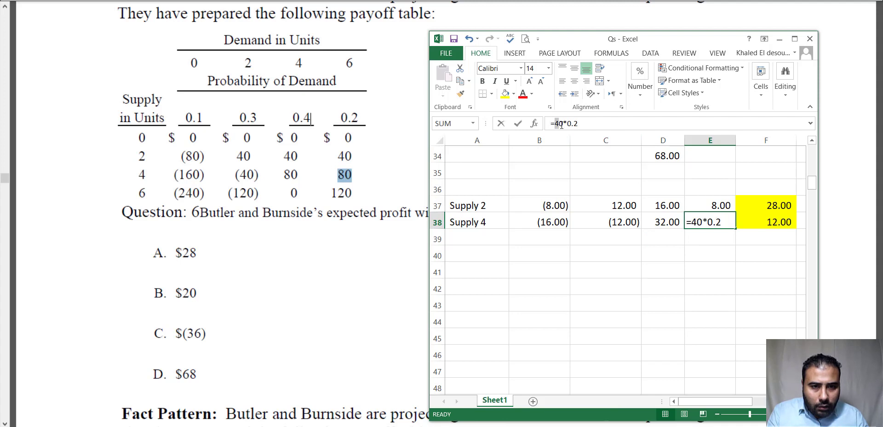
key(BackSpace)
key(BackSpace)
text(80)
key(Return)
click(758, 222)
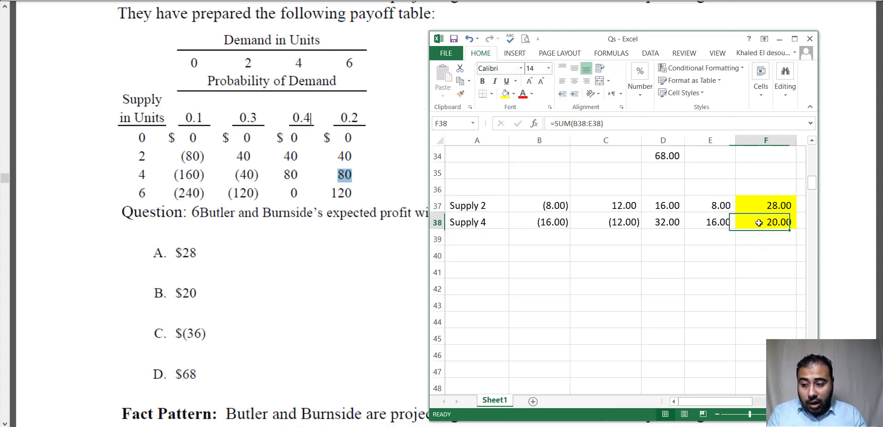
Fill the supply label from A38 down into A39 and change it to Supply 6
click(461, 236)
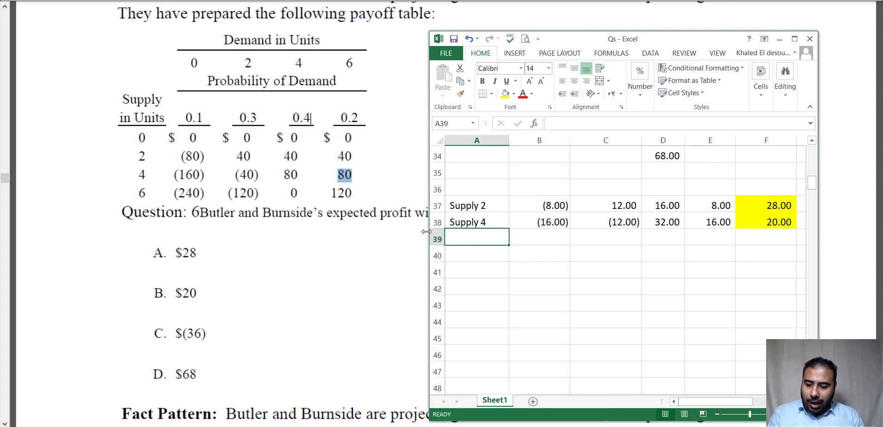
key(ctrl+d)
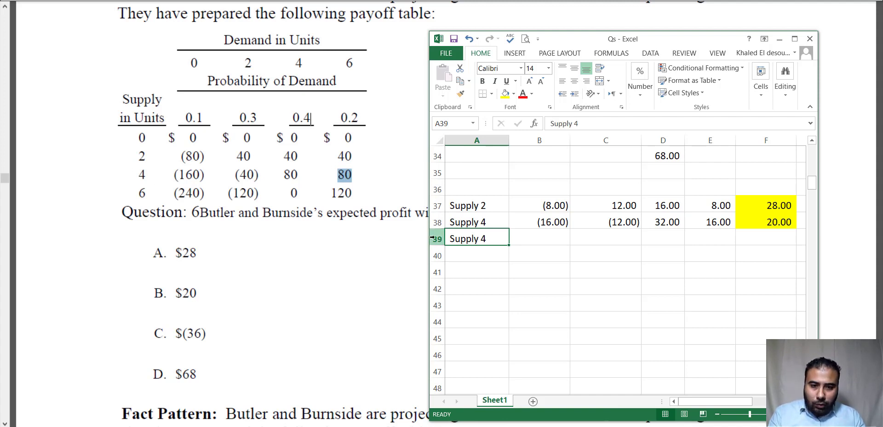
double_click(483, 237)
double_click(481, 238)
text(6)
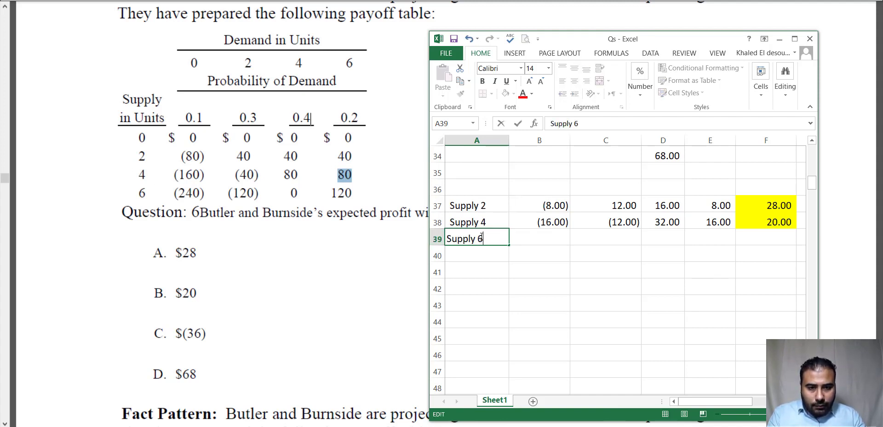
key(Return)
click(539, 238)
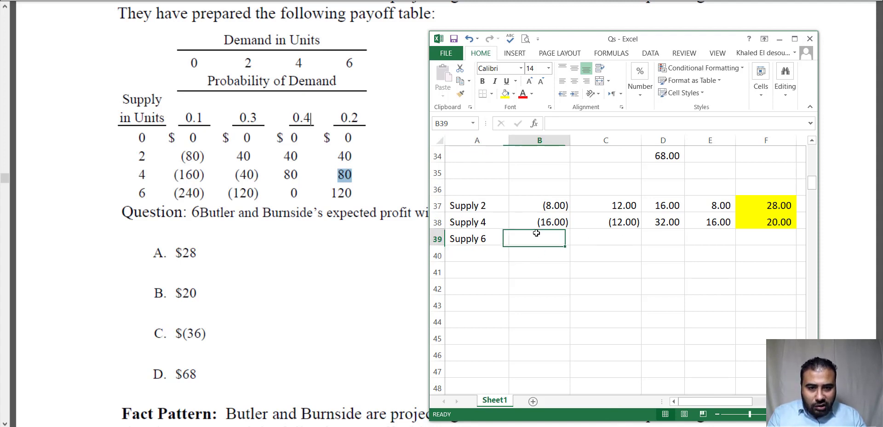
text(-24%)
text(0)
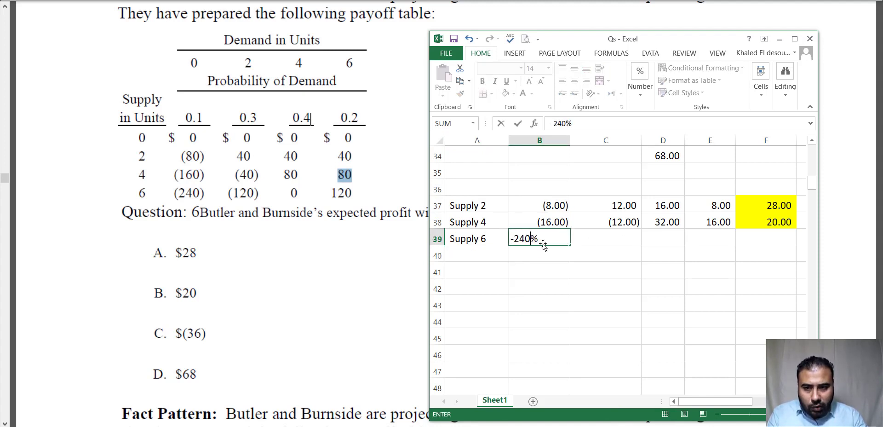
text(*.1)
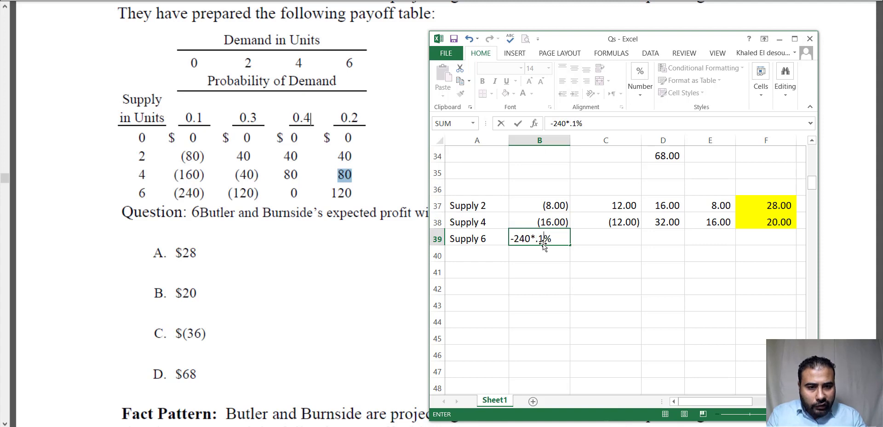
key(Return)
Copy the cell format of B38 to B39 and enter -240*.1 there
right_click(547, 225)
click(642, 240)
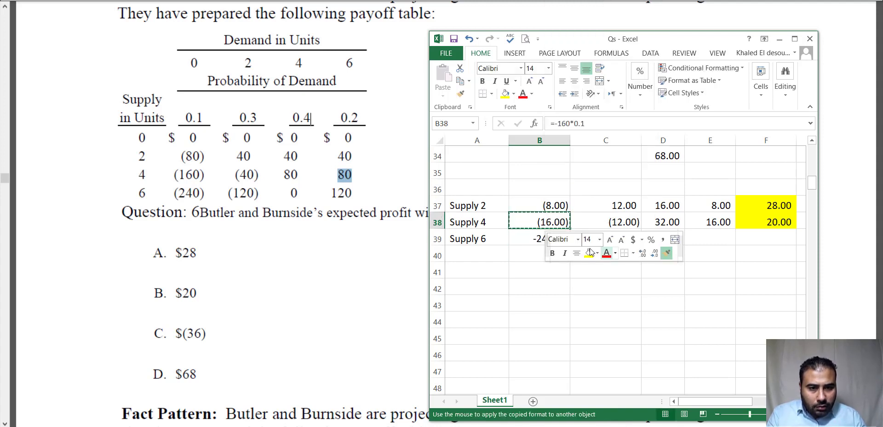
click(551, 236)
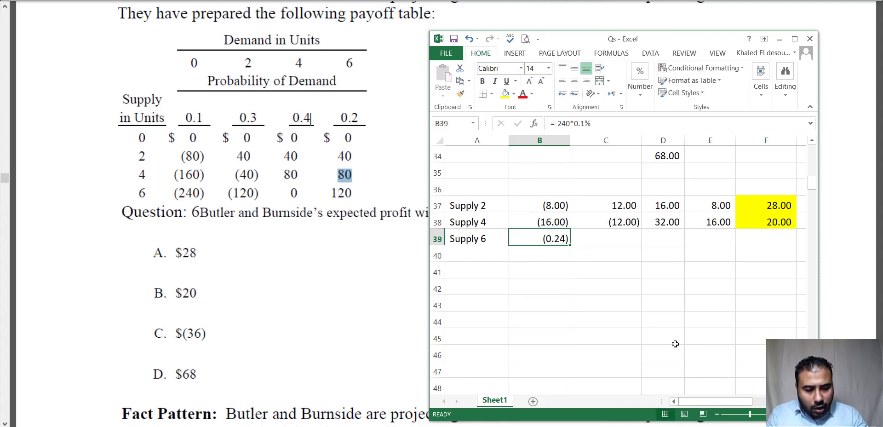
text(-240*.1)
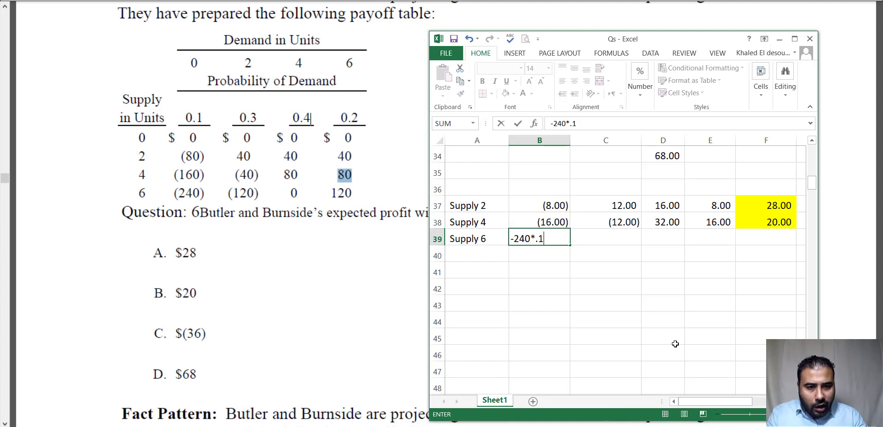
key(Return)
Enter the supply 6 calculations -120*.3 in C39 and +0*.4 in D39
click(618, 241)
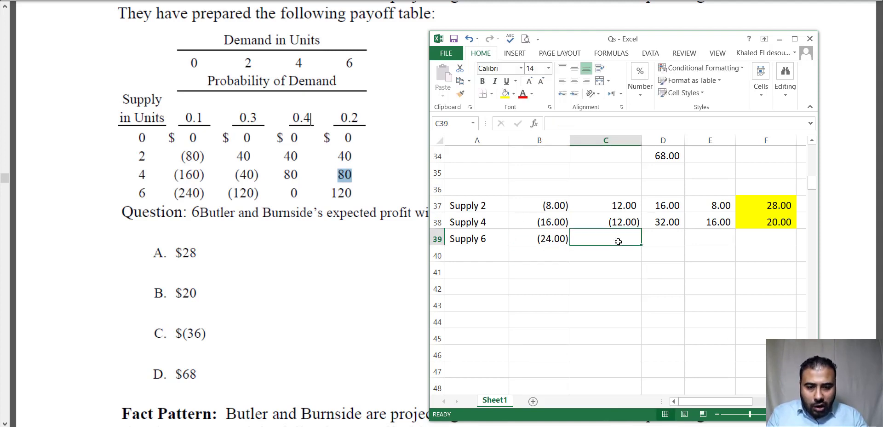
text(-120*)
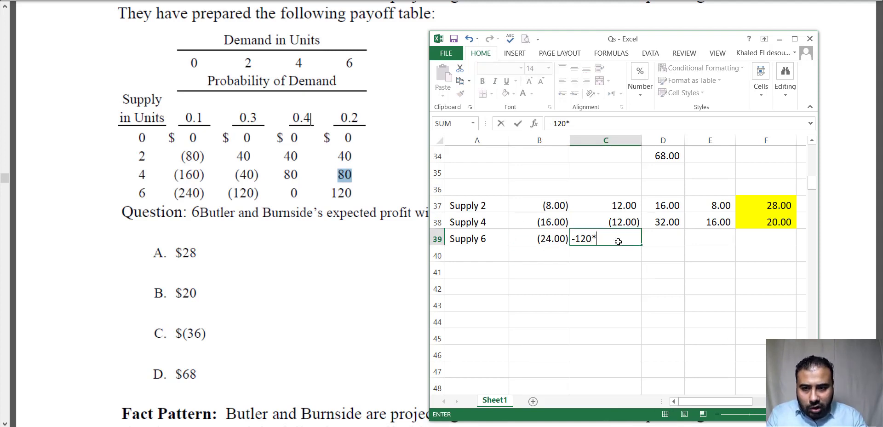
text(.3)
key(Return)
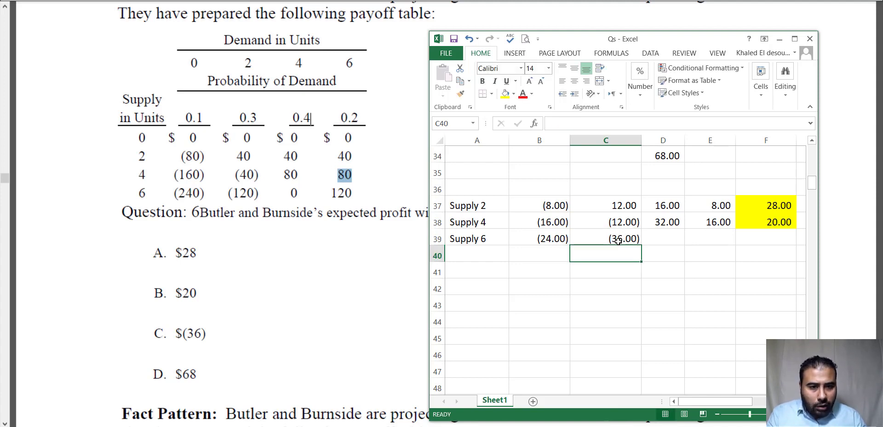
click(673, 244)
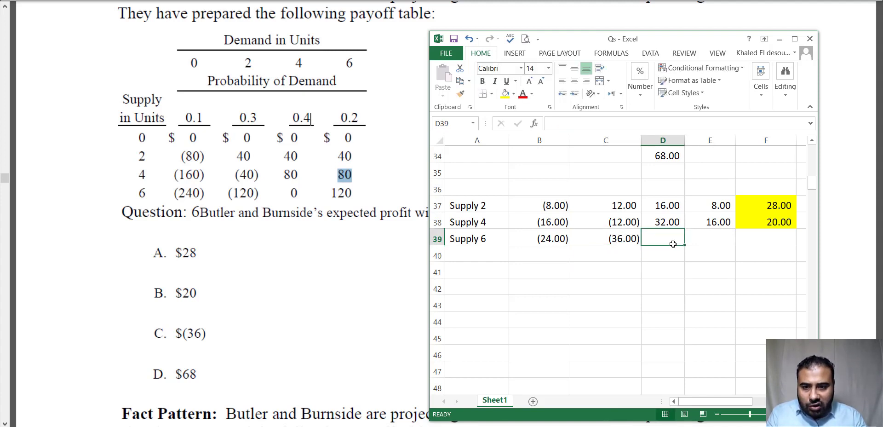
text(+0)
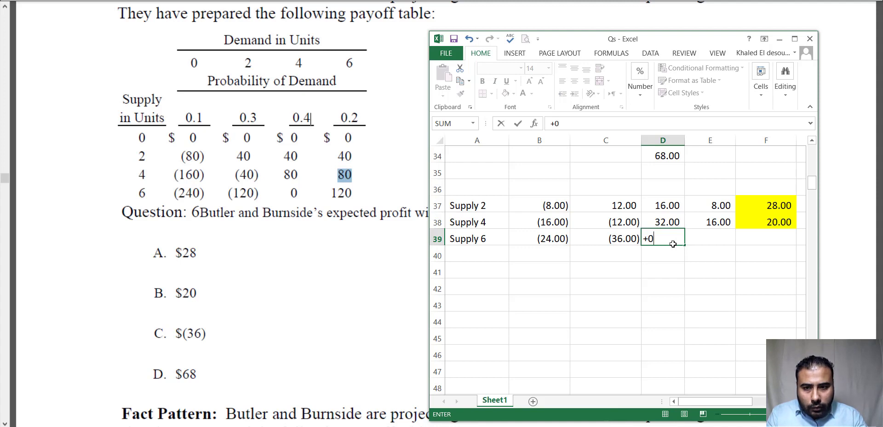
text(*.4)
key(Return)
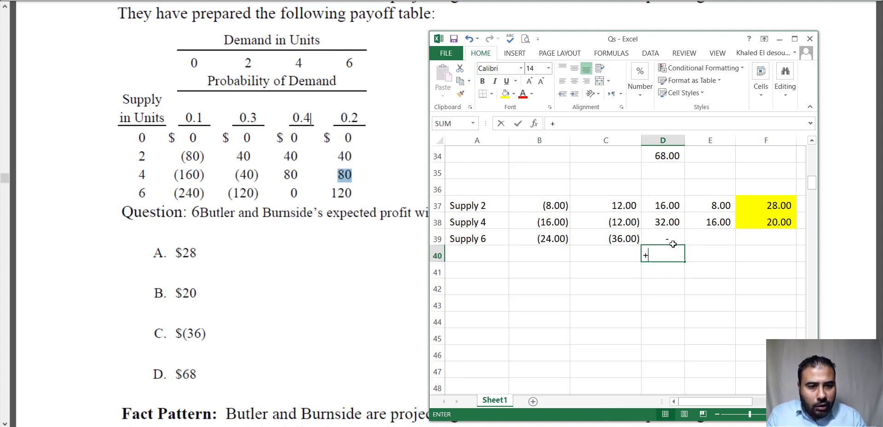
Enter +120*.2 in E39 and fill the SUM formula from F38 down into F39
click(721, 241)
text(+)
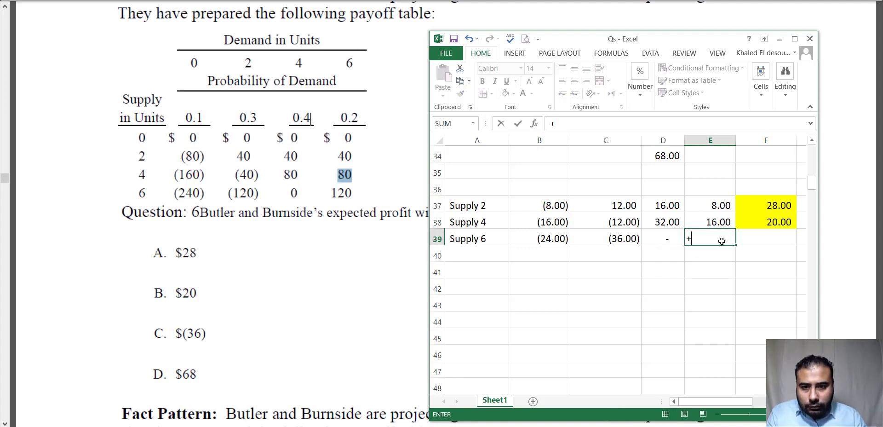
text(120*.2)
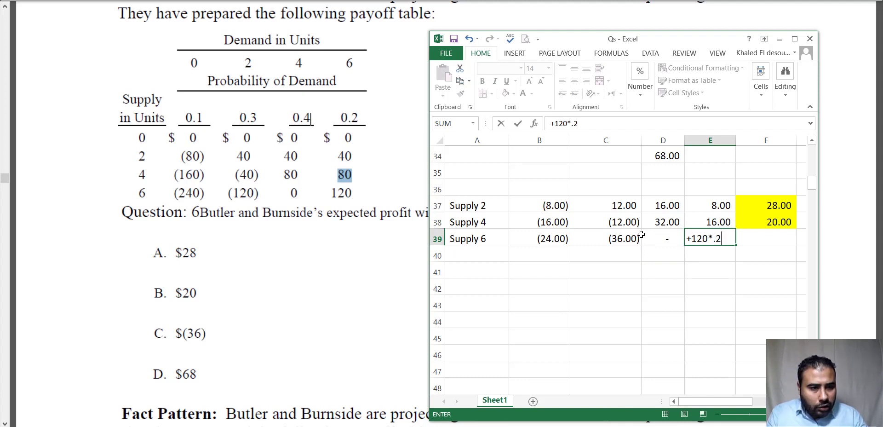
key(Return)
click(761, 234)
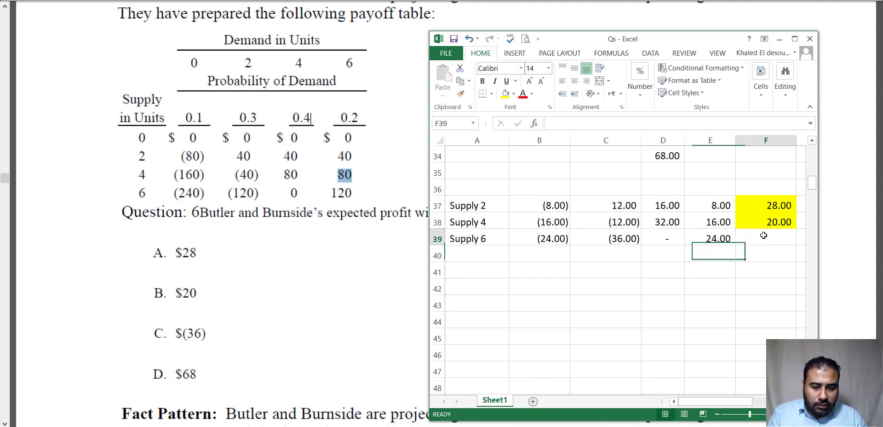
key(ctrl+d)
click(773, 270)
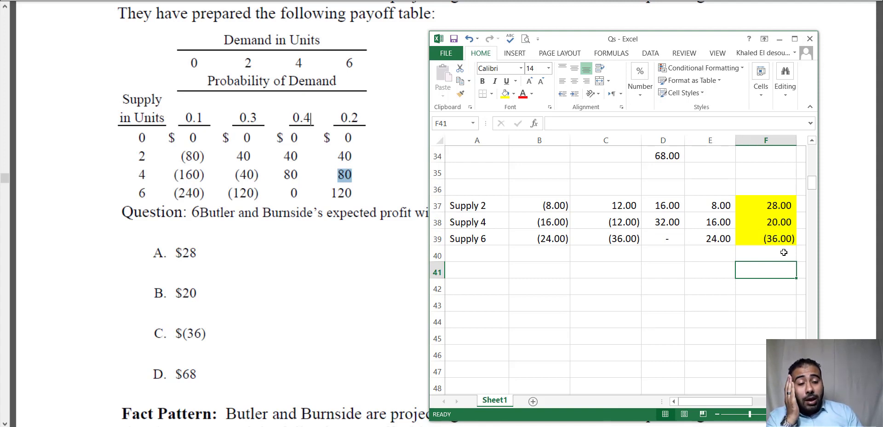
Compare the supply 2, 4 and 6 rows and their expected profit totals in F37:F39
drag(774, 203, 480, 243)
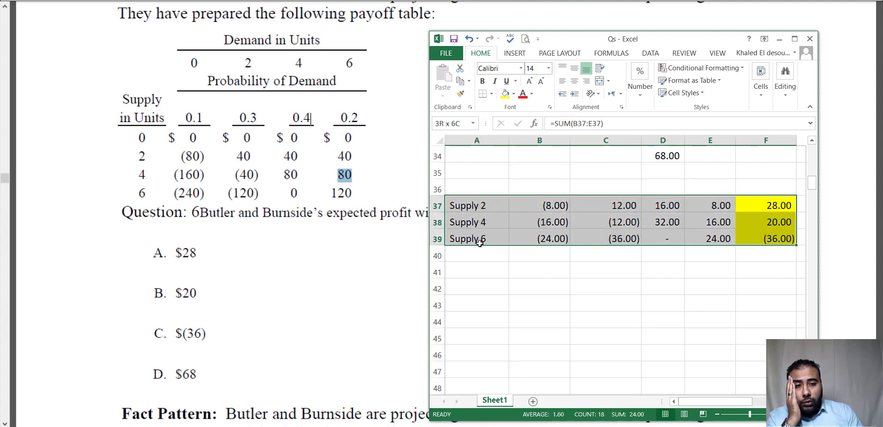
click(775, 202)
click(776, 221)
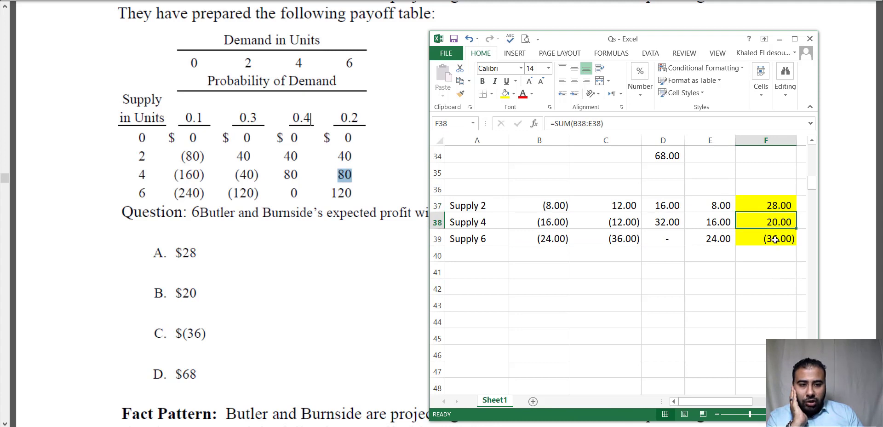
click(773, 240)
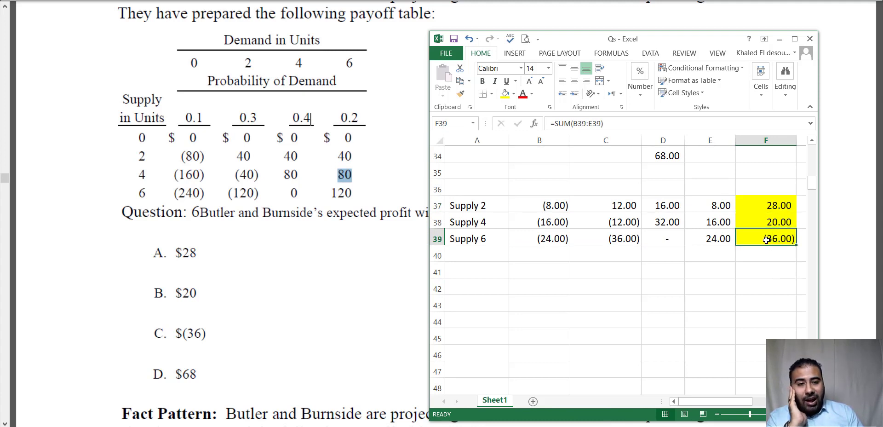
Highlight the Supply 2 row, A37:F37, with an orange fill, including its expected profit total
click(772, 206)
drag(486, 205, 718, 205)
click(513, 94)
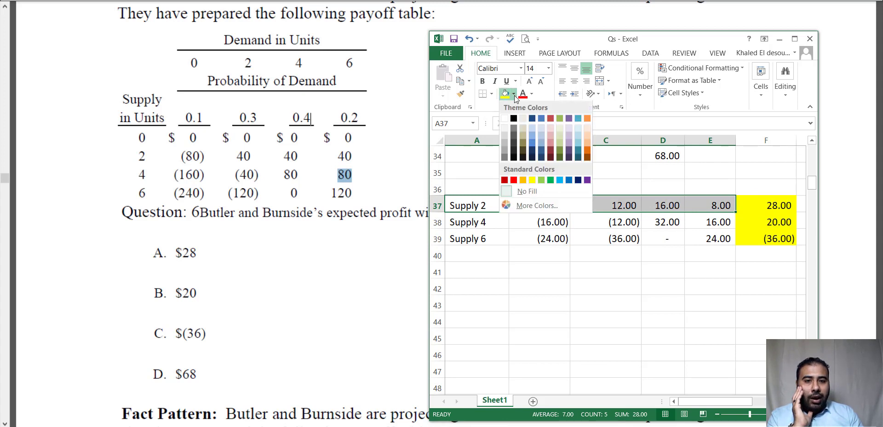
click(524, 181)
click(762, 211)
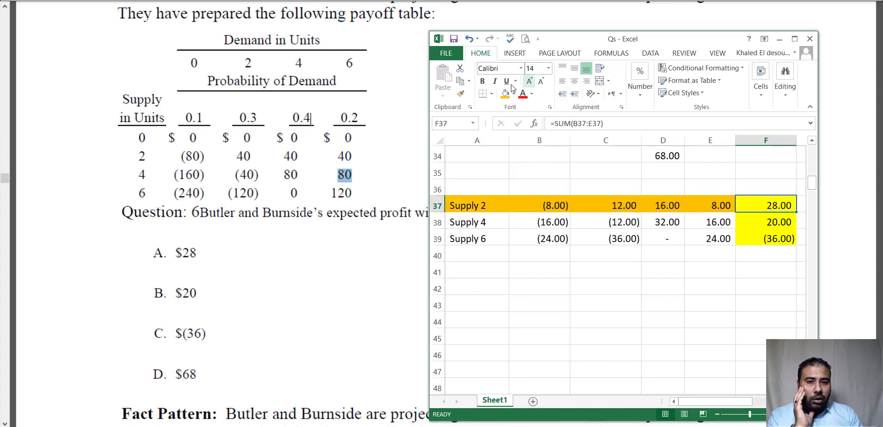
click(505, 94)
click(605, 270)
drag(778, 202, 459, 205)
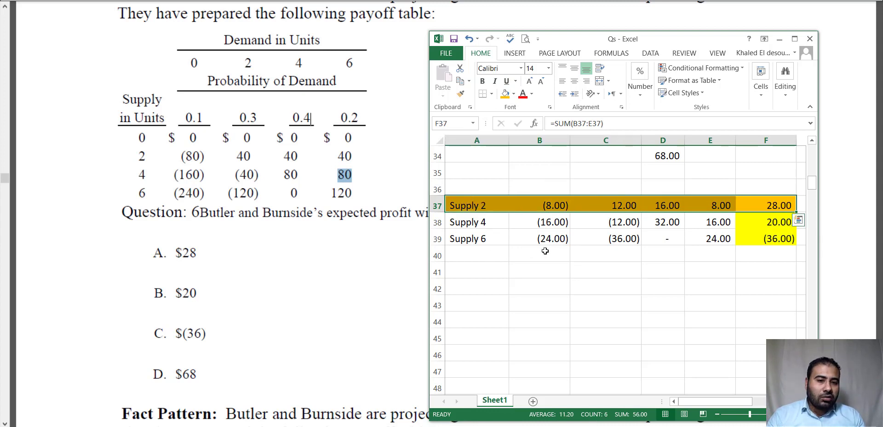
Label A41 "Exp V ." and link B41 to the Supply 2 expected profit in F37
click(487, 271)
text(Exo)
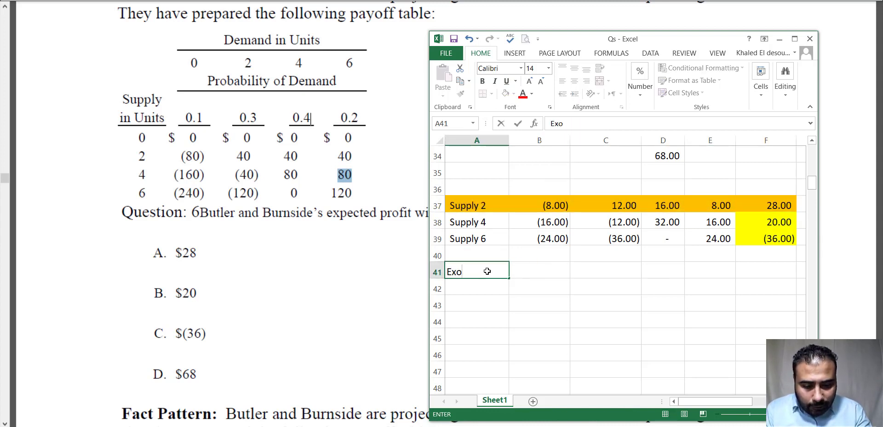
key(BackSpace)
text(p V .)
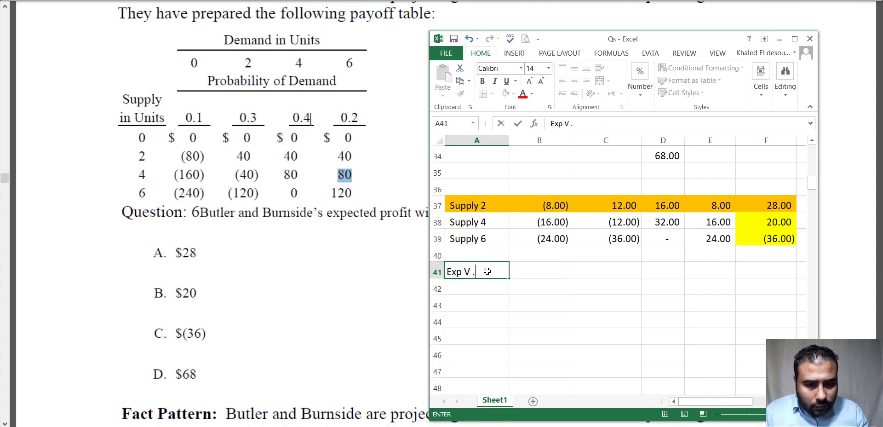
key(Return)
click(546, 270)
text(+)
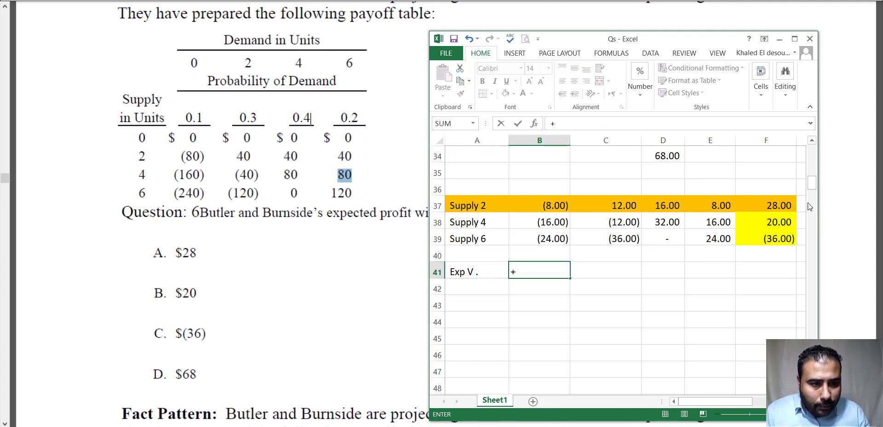
click(781, 202)
key(Return)
Label A42 "Exp V P. Info." and link B42 to the perfect-information total in D34
click(496, 280)
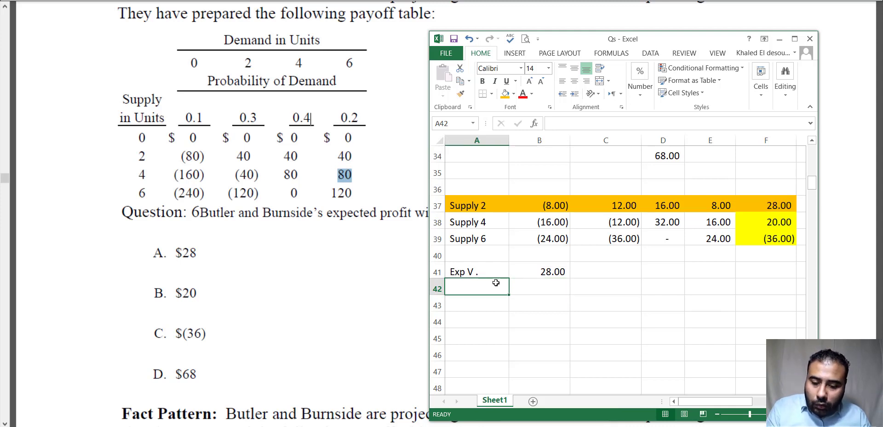
text(Exp V)
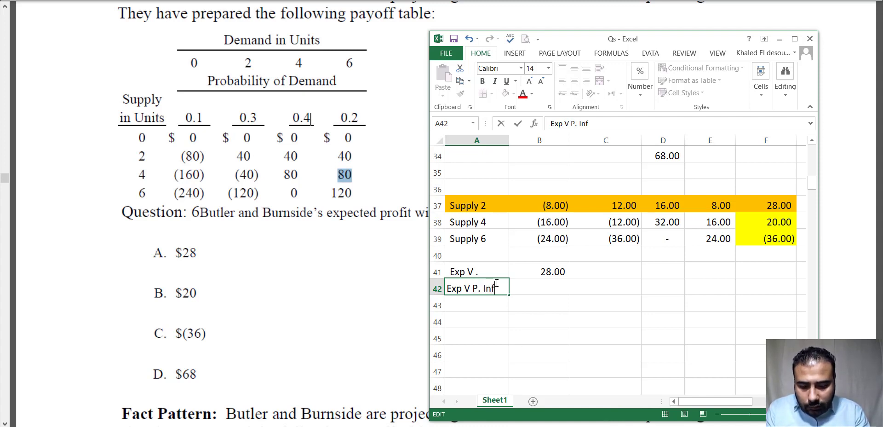
text(P. Info.)
key(Return)
click(522, 286)
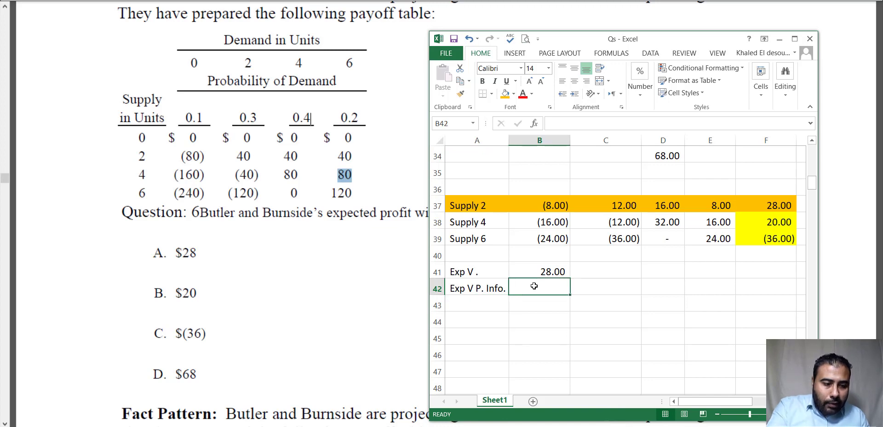
text(+)
scroll(654, 210, up, 3)
click(667, 301)
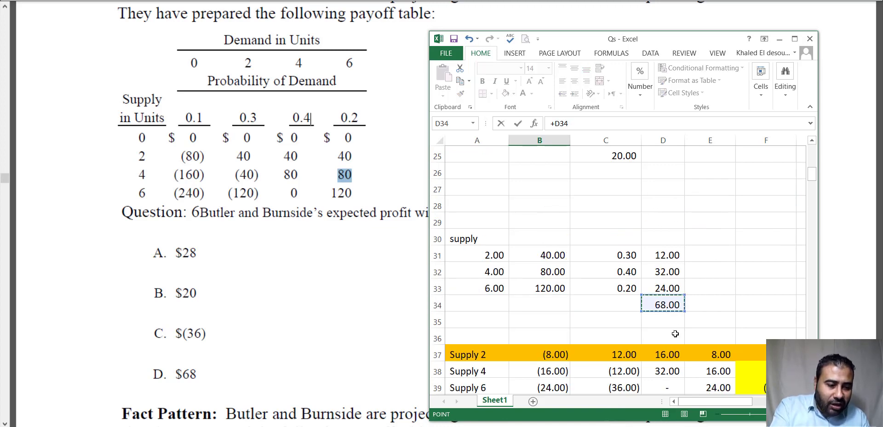
key(Return)
scroll(672, 322, down, 4)
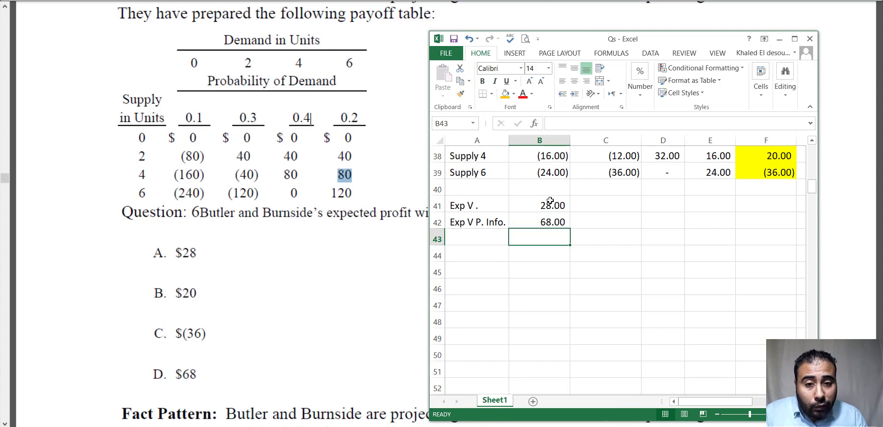
Calculate the value of perfect information in B43 with the formula +B42-B41
drag(550, 201, 499, 204)
click(552, 225)
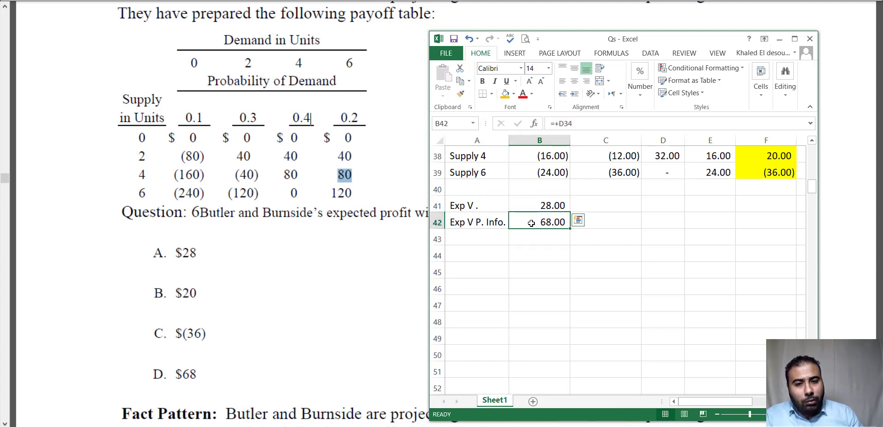
click(552, 238)
text(+)
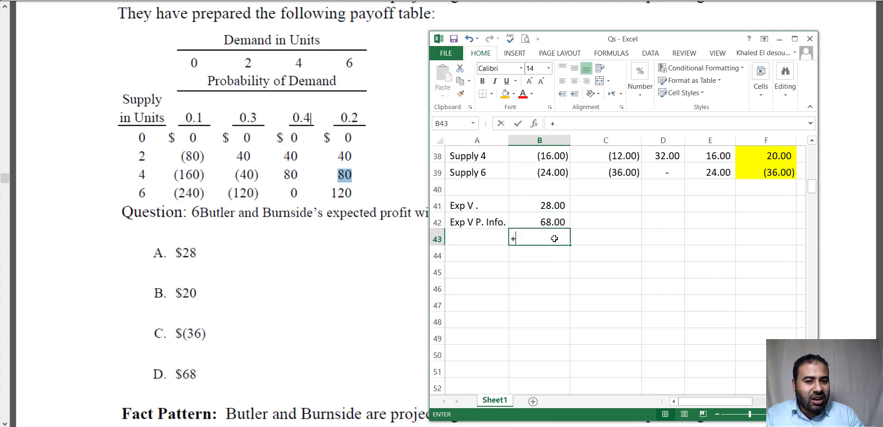
click(546, 221)
text(-)
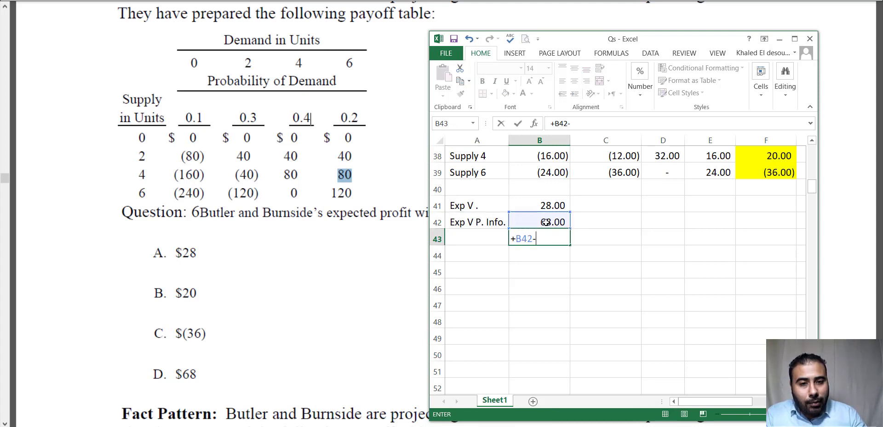
click(546, 205)
key(Return)
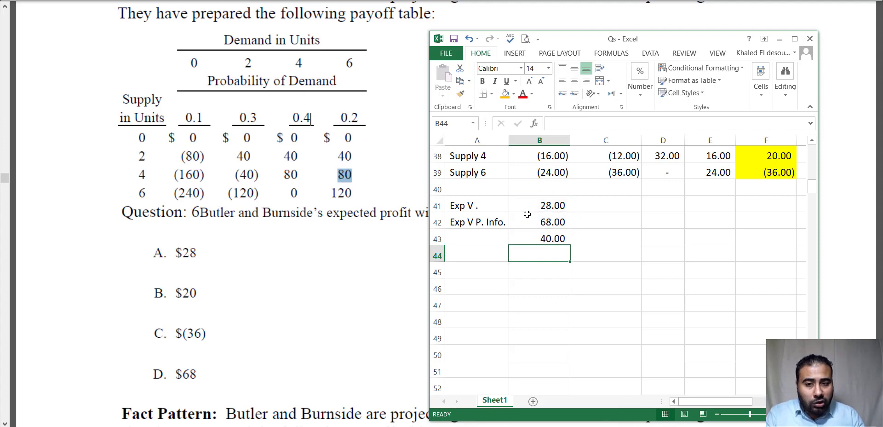
Check the B43 difference against question 7 in the document and mark answer B, $40
click(558, 237)
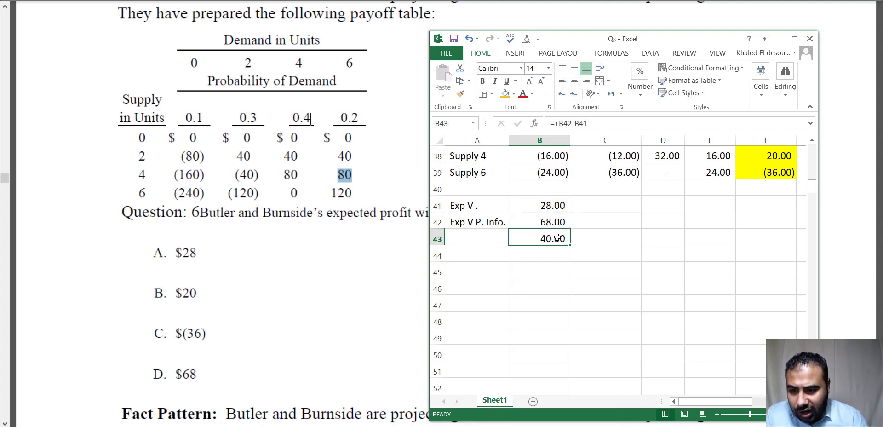
click(554, 205)
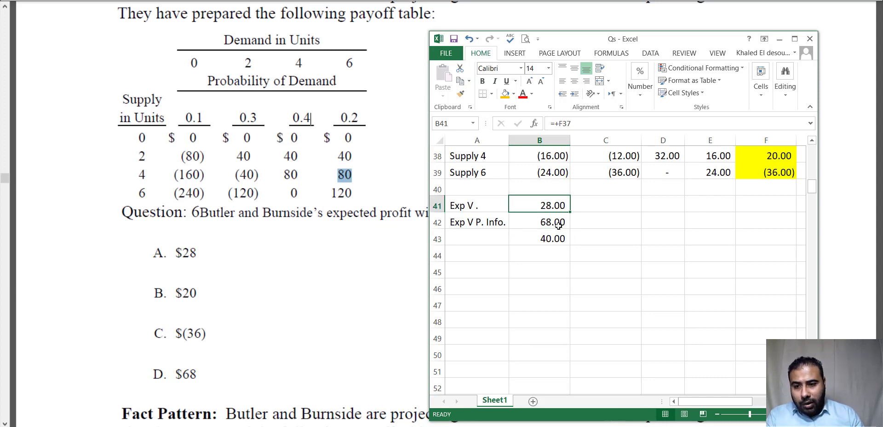
click(559, 235)
click(249, 280)
scroll(248, 280, down, 10)
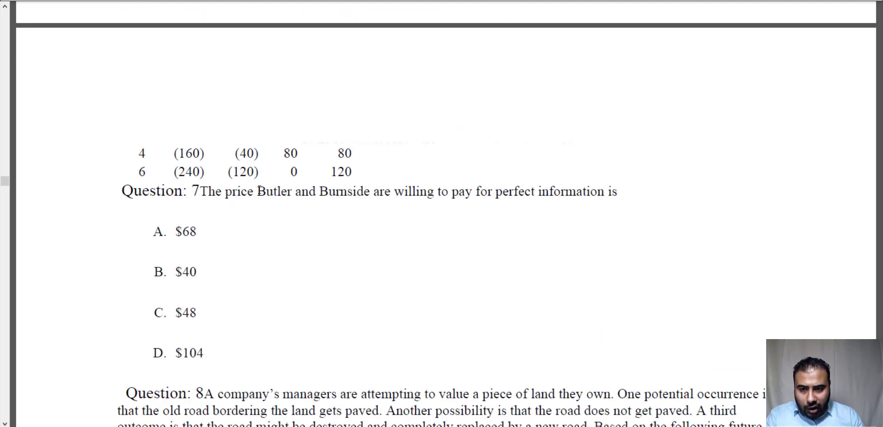
drag(207, 190, 239, 186)
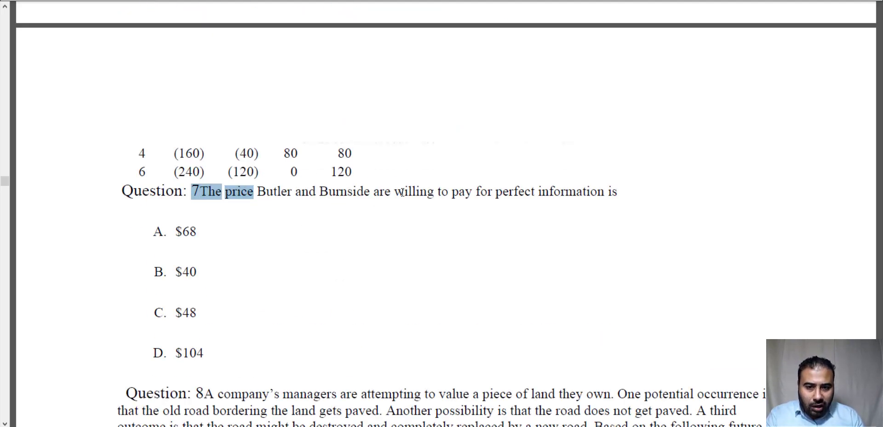
drag(403, 191, 554, 189)
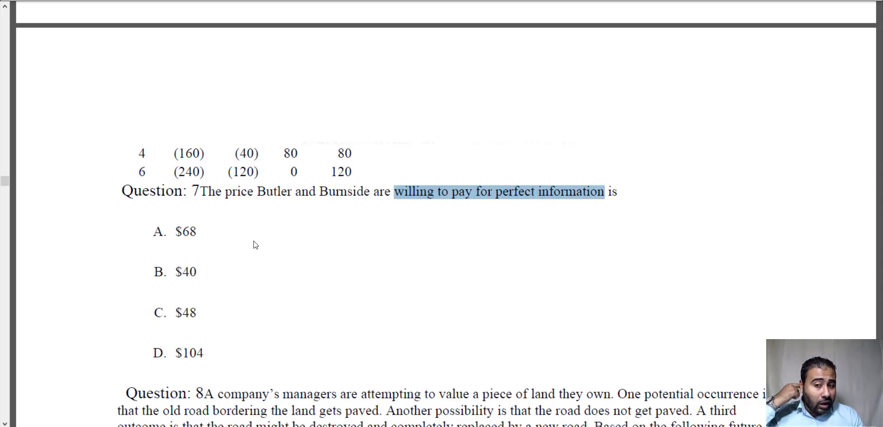
drag(162, 269, 194, 275)
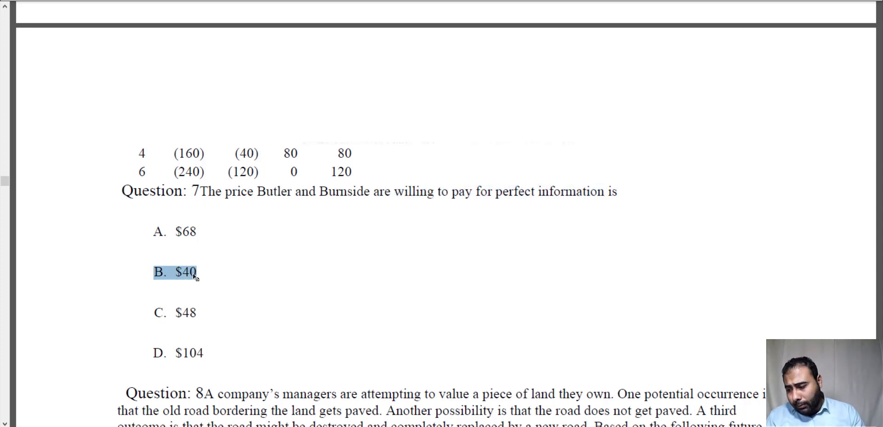
Switch back to Excel and review the supply 2, 4 and 6 rows alongside the expected value figures
key(alt+Tab)
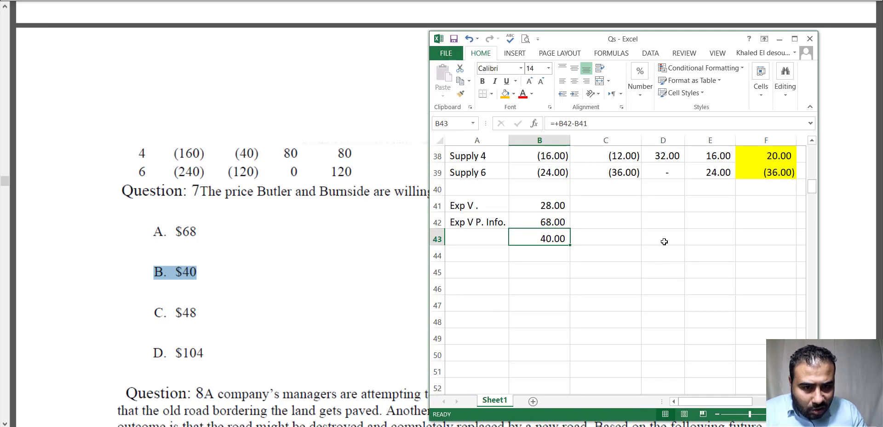
scroll(664, 240, up, 1)
click(552, 222)
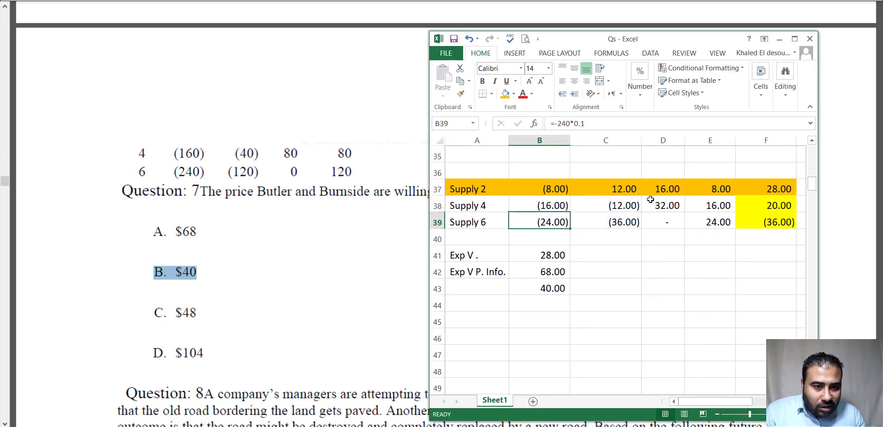
click(611, 186)
drag(711, 222, 538, 205)
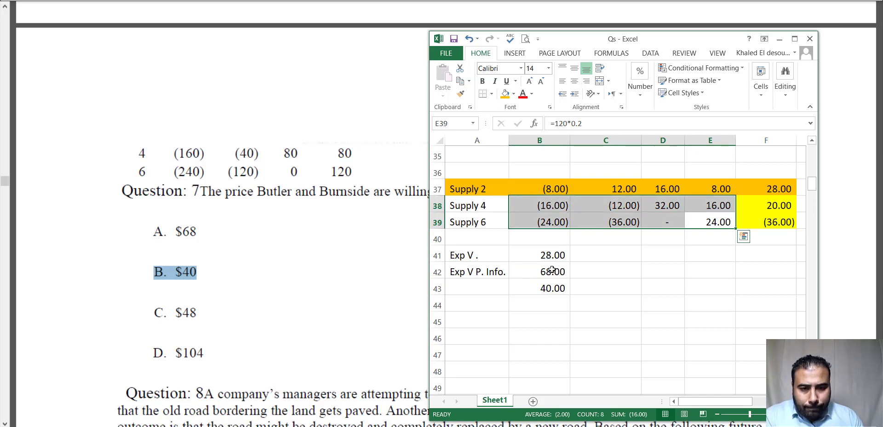
scroll(543, 267, down, 2)
Return to the question document and read question 8 on the expected value of the land
click(302, 258)
scroll(303, 261, down, 3)
scroll(303, 261, down, 3)
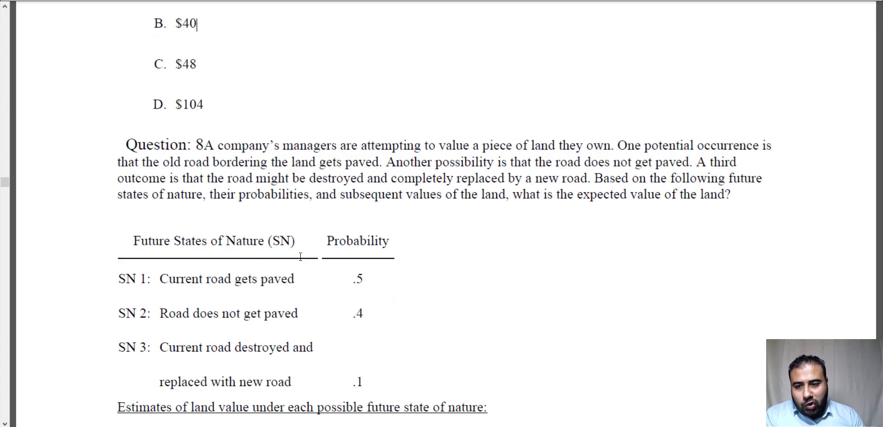
scroll(312, 225, down, 2)
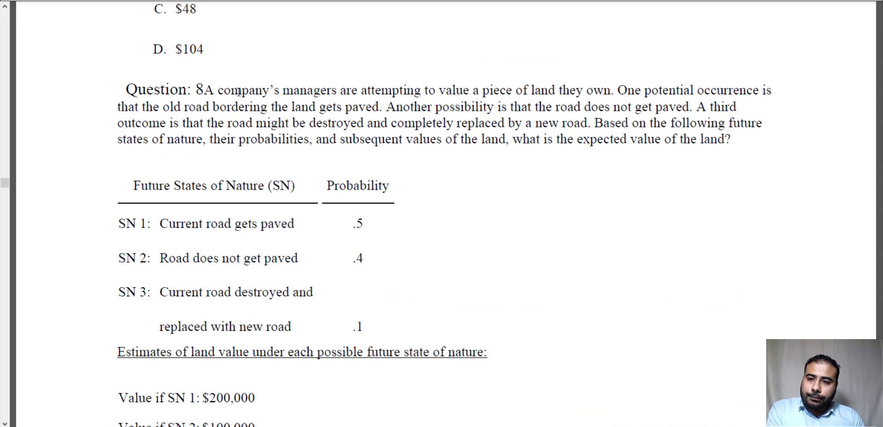
scroll(255, 114, down, 1)
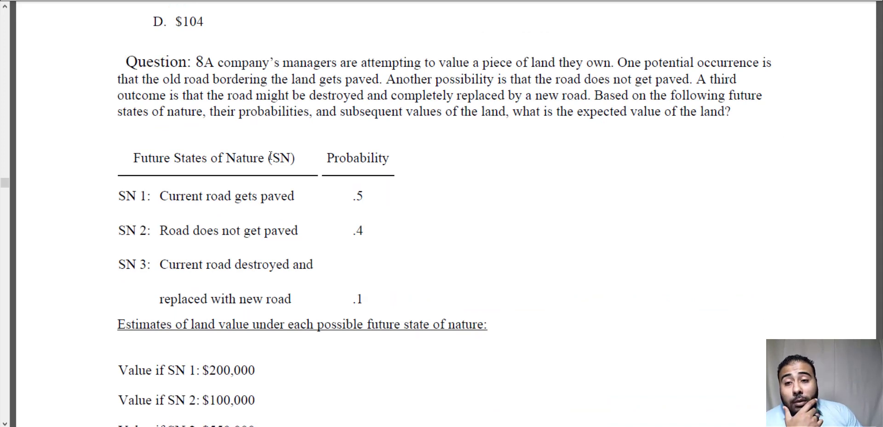
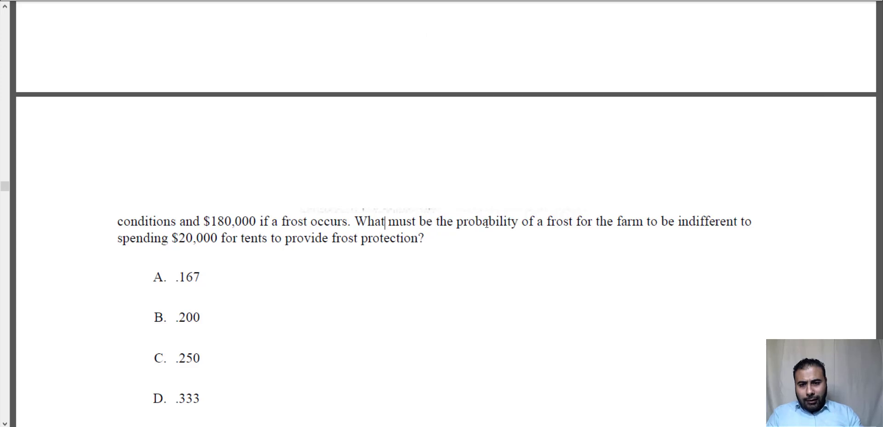
Find the unprotected crop's frost value in question 9 and enter "X 80000" in A52 of the Excel sheet
scroll(486, 223, up, 5)
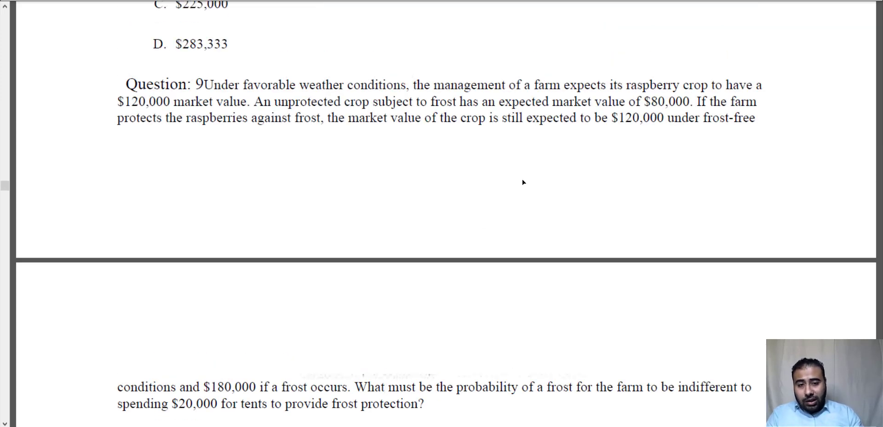
drag(644, 102, 692, 101)
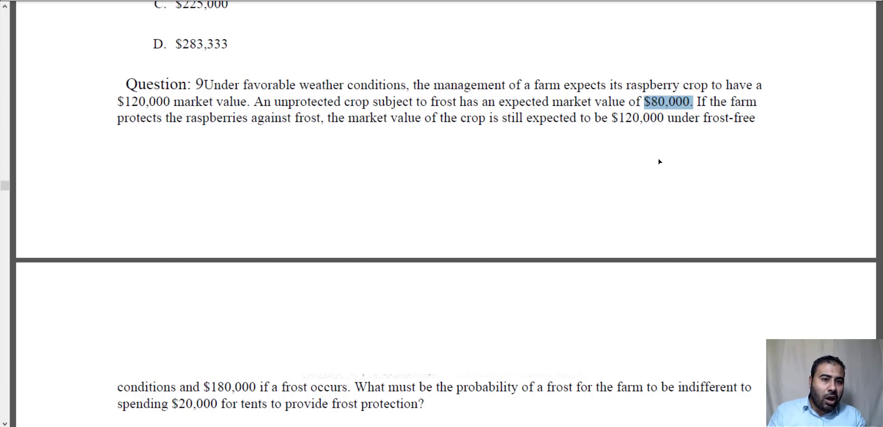
key(alt+Tab)
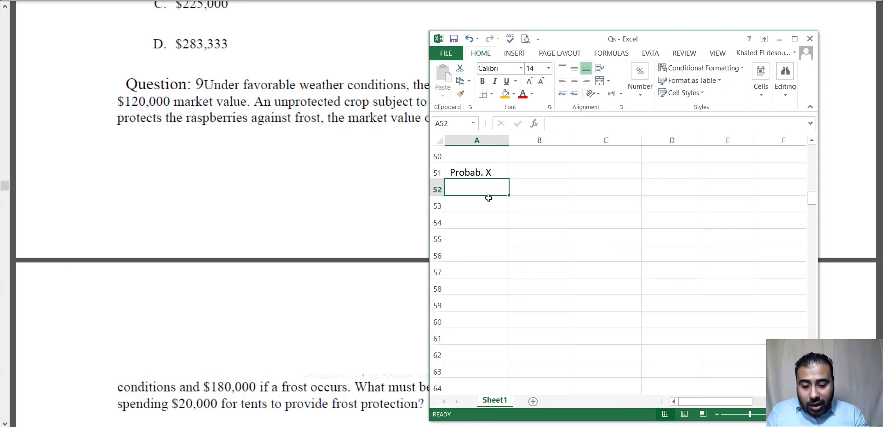
text(X )
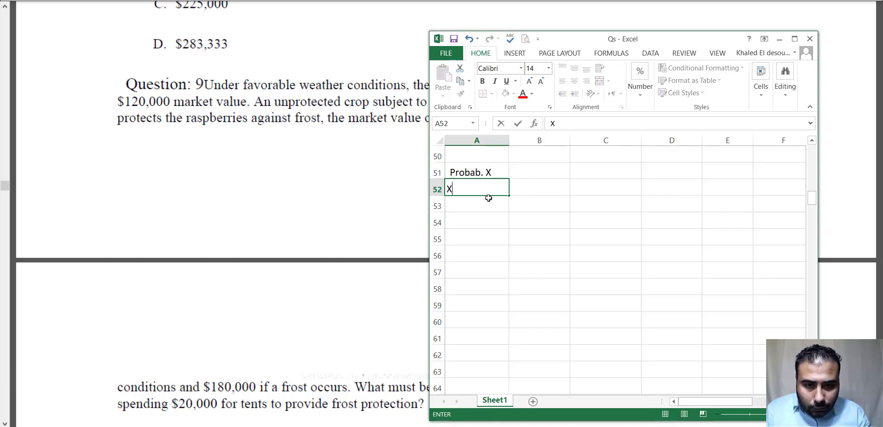
text(80000)
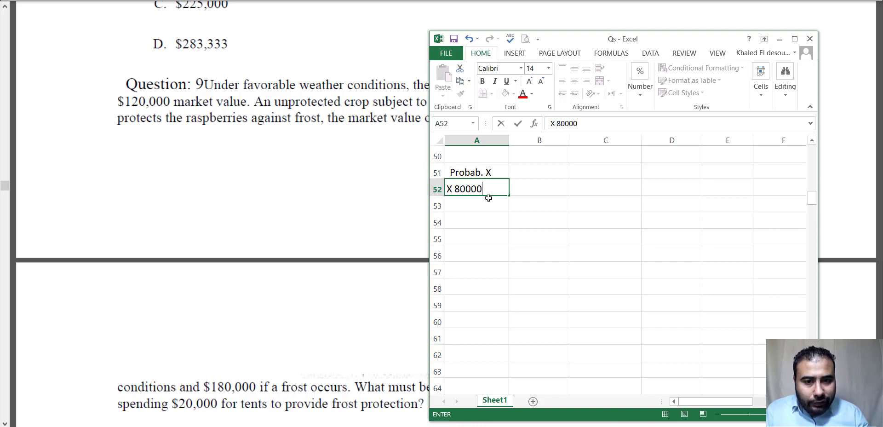
key(Return)
Return to the question document and compare the frost-free and frost market values of the unprotected crop in question 9
key(alt+Tab)
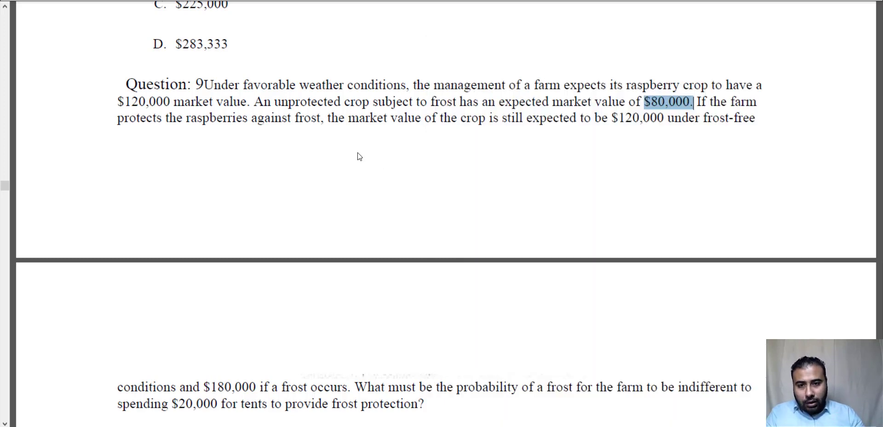
click(389, 155)
click(414, 119)
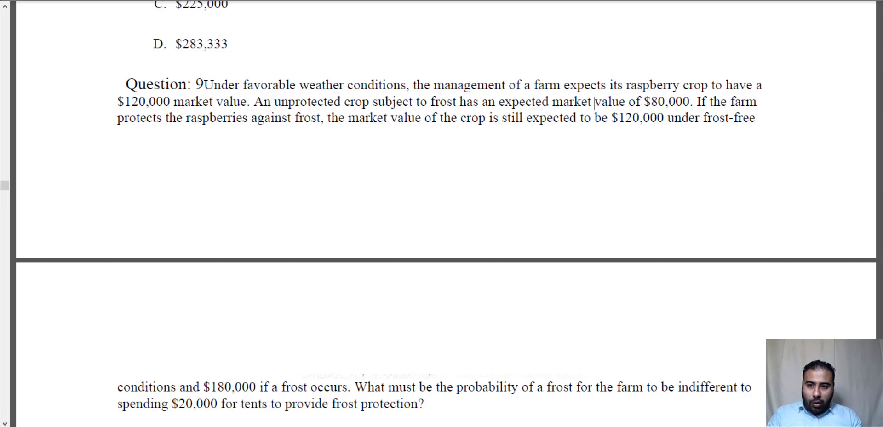
drag(214, 101, 142, 101)
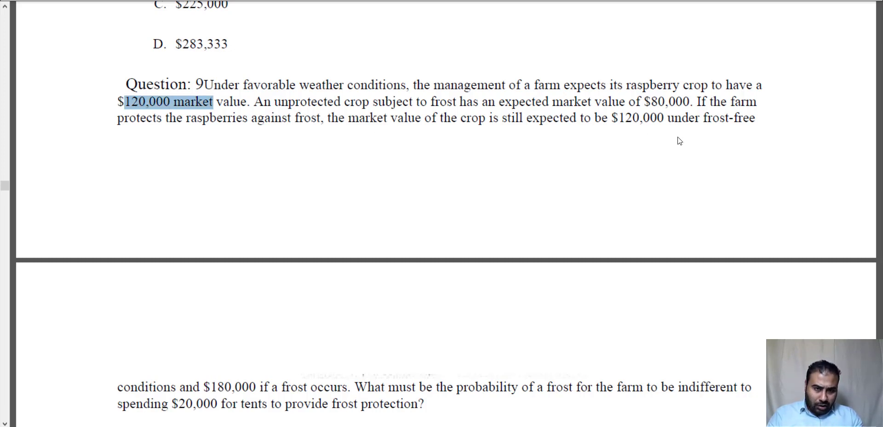
drag(727, 101, 562, 101)
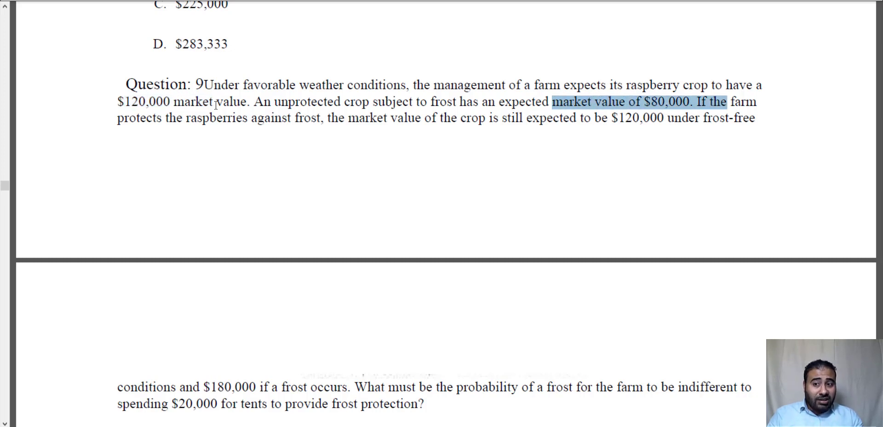
drag(214, 101, 116, 101)
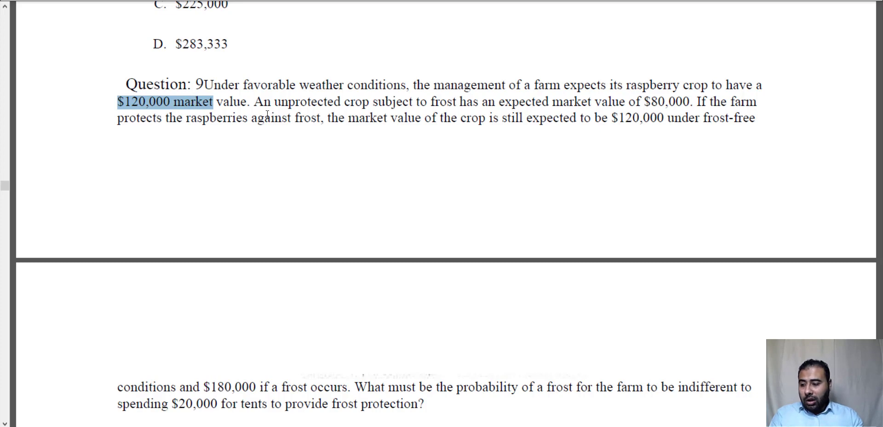
Back in Excel, move the "X 80000" entry from A52 to A53 and append a plus sign to it
key(alt+Tab)
double_click(502, 189)
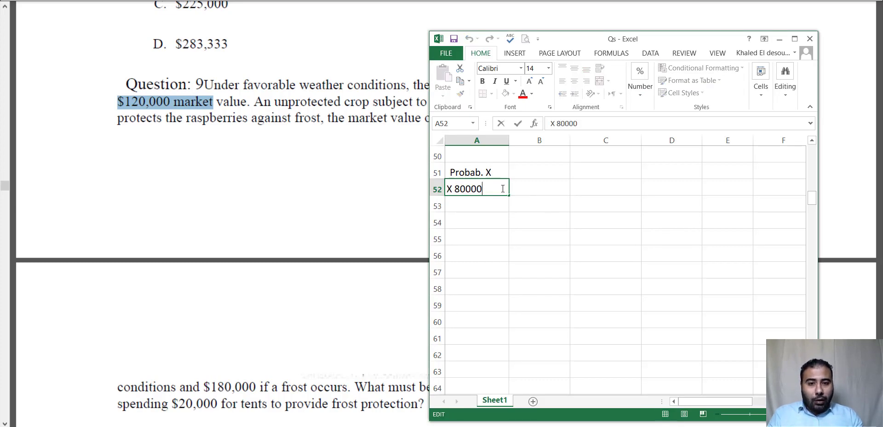
click(489, 206)
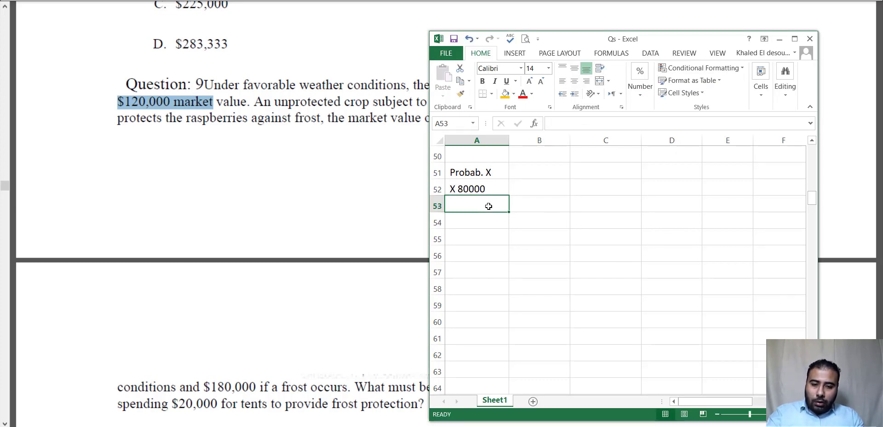
click(488, 189)
drag(491, 195, 509, 211)
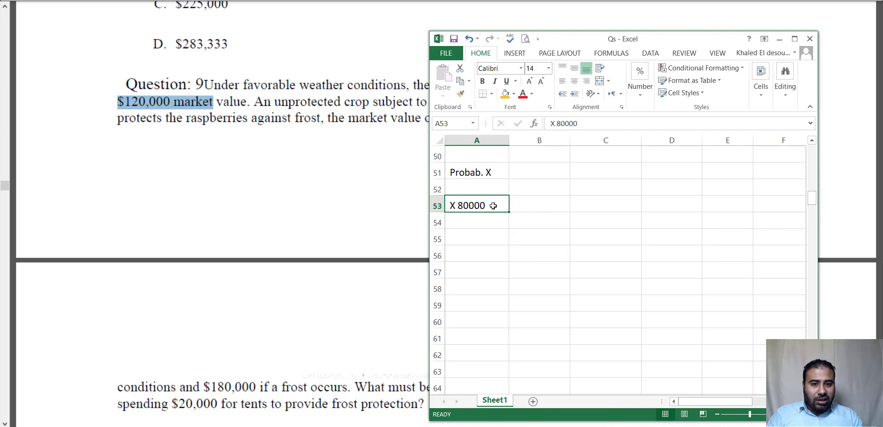
click(530, 199)
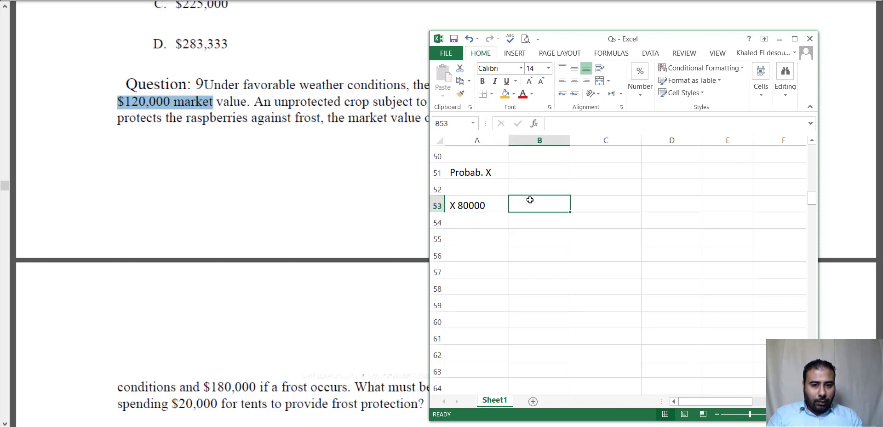
double_click(506, 202)
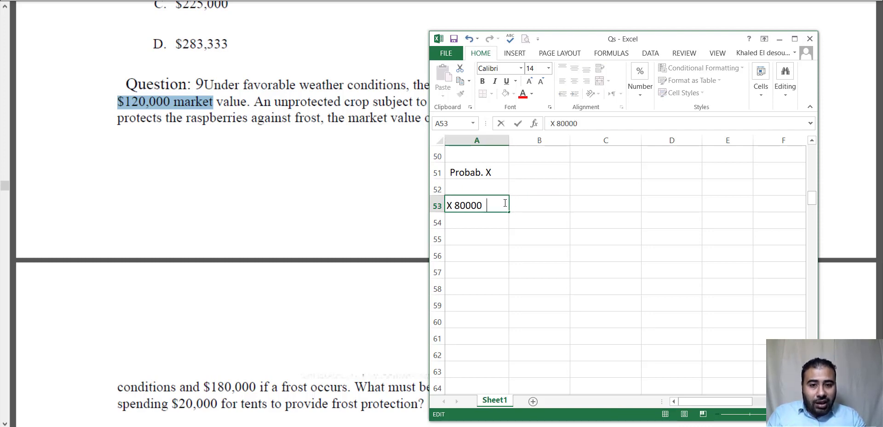
text(+)
key(Return)
Enter "1-X 120000" in B53 as the unprotected crop's frost-free term
click(524, 203)
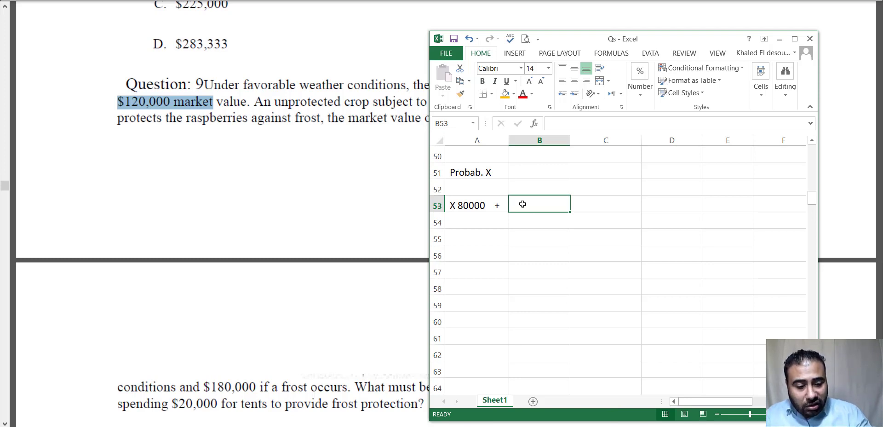
text(1-X)
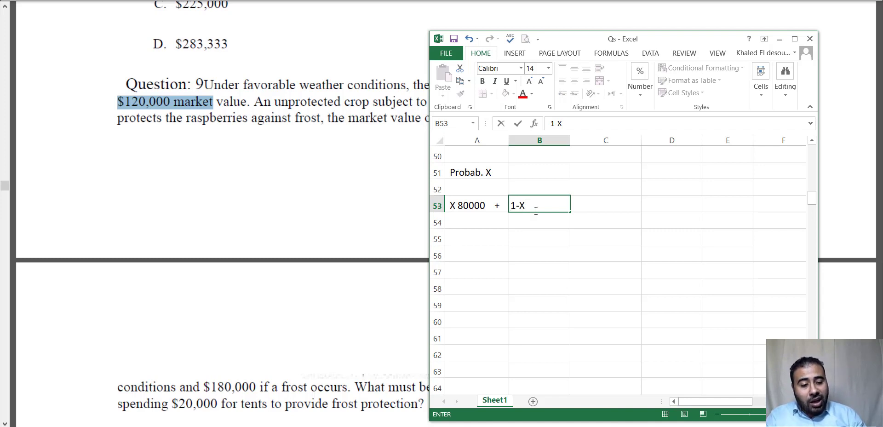
text(120000)
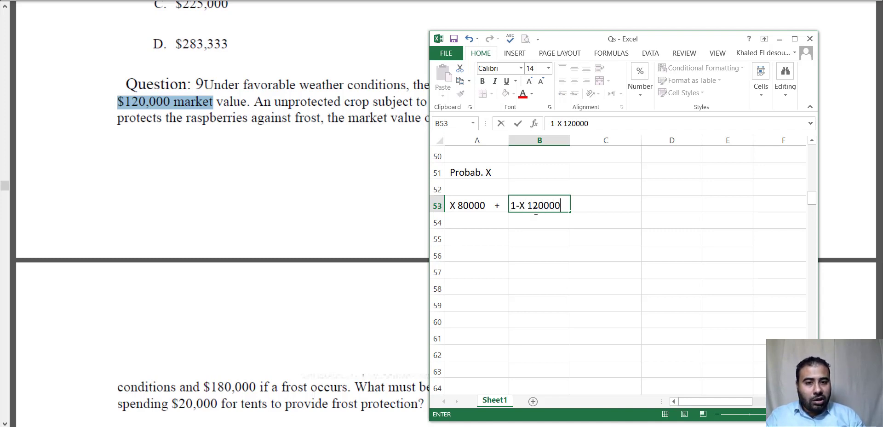
key(Return)
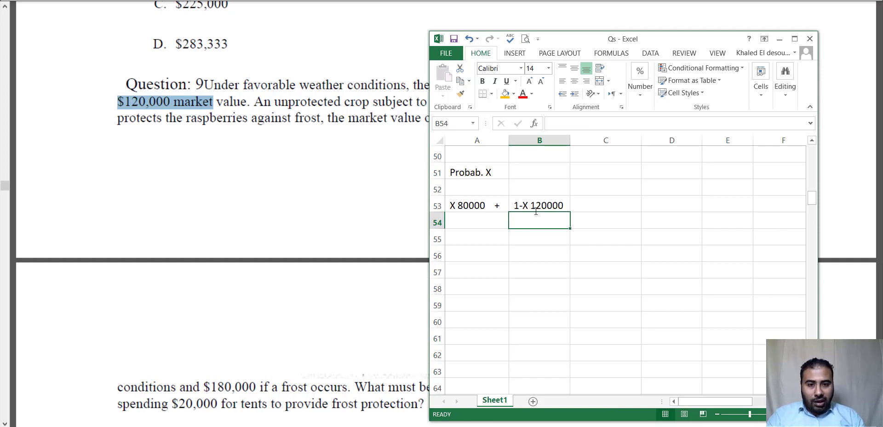
Append an equals sign to the "1-X 120000" term in B53 and widen column B slightly to fit it
click(476, 202)
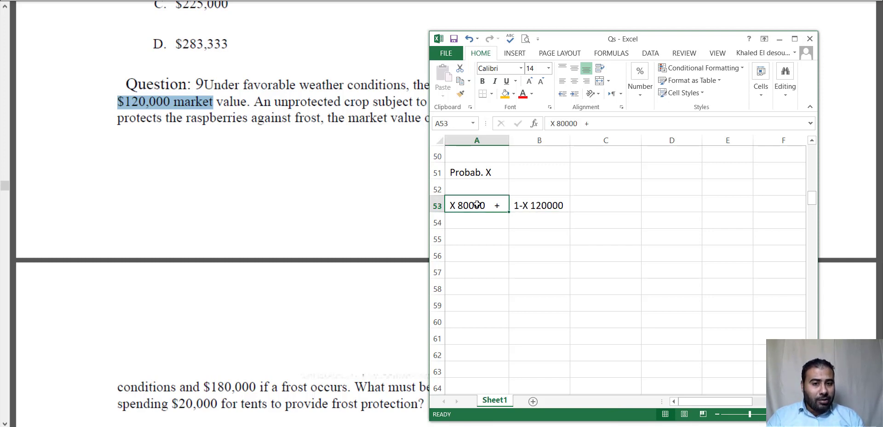
click(553, 205)
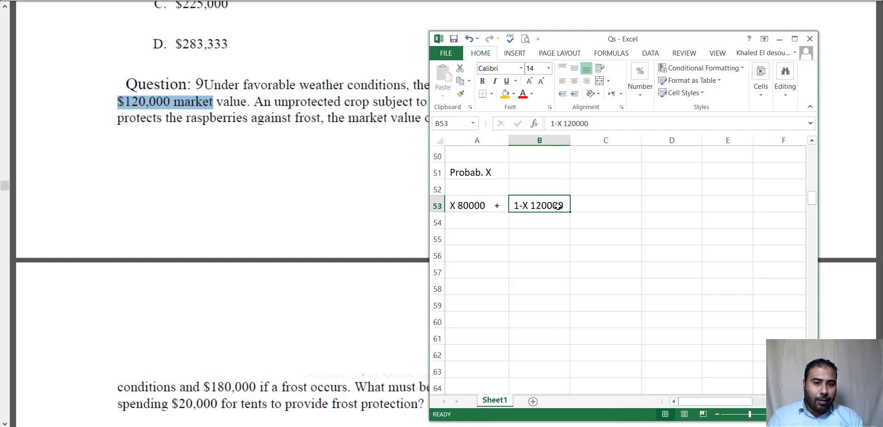
drag(551, 187, 444, 185)
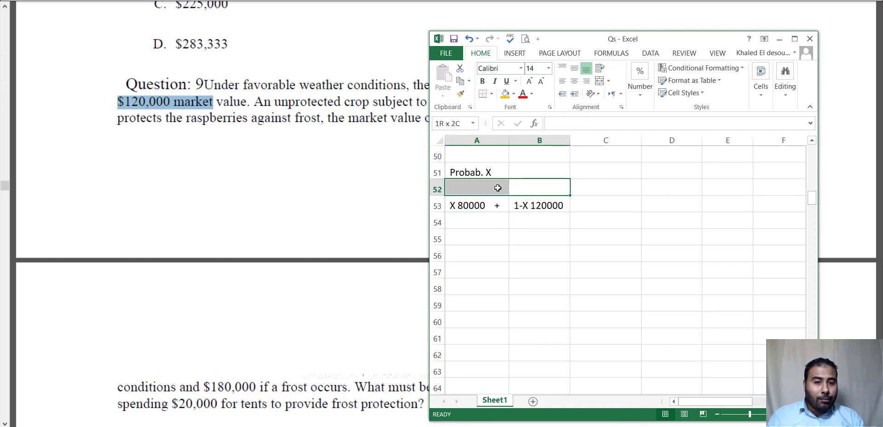
double_click(557, 205)
click(567, 205)
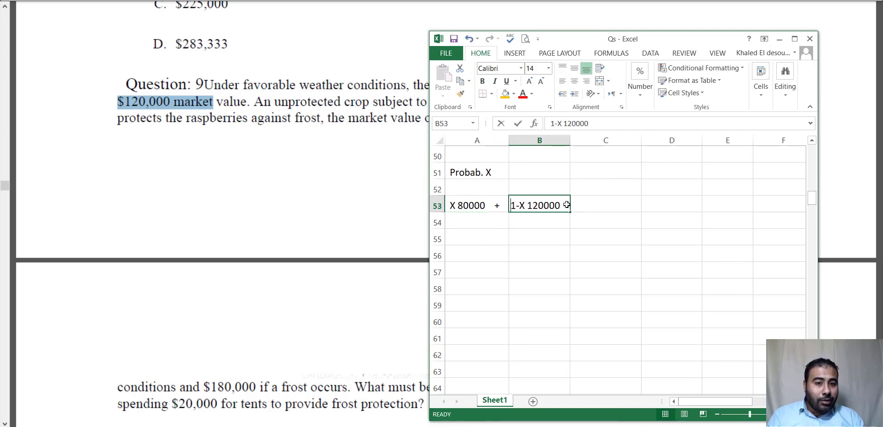
text(=)
key(Return)
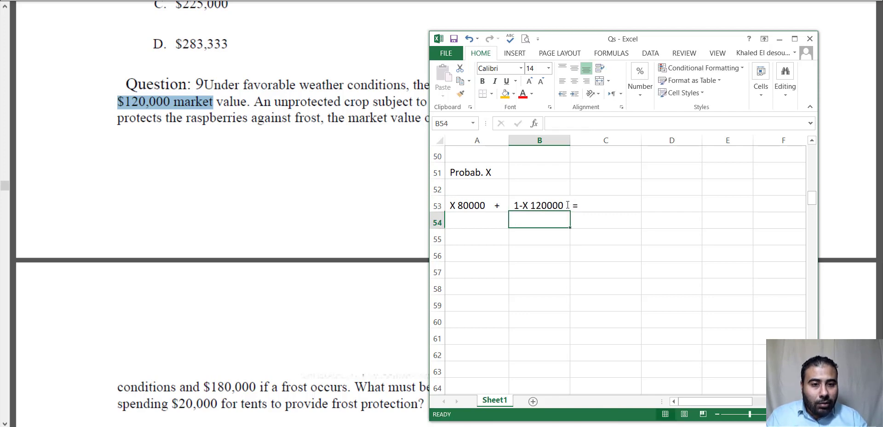
drag(570, 137, 584, 137)
click(626, 208)
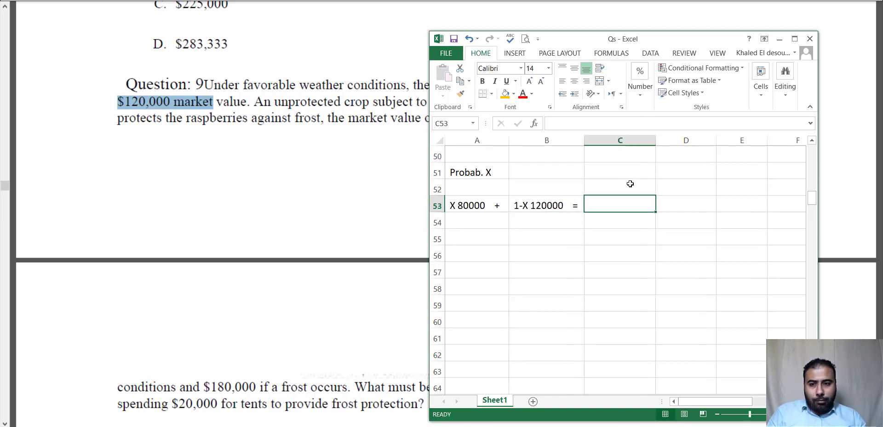
Enter the tent cost of 20000 in C51
click(645, 164)
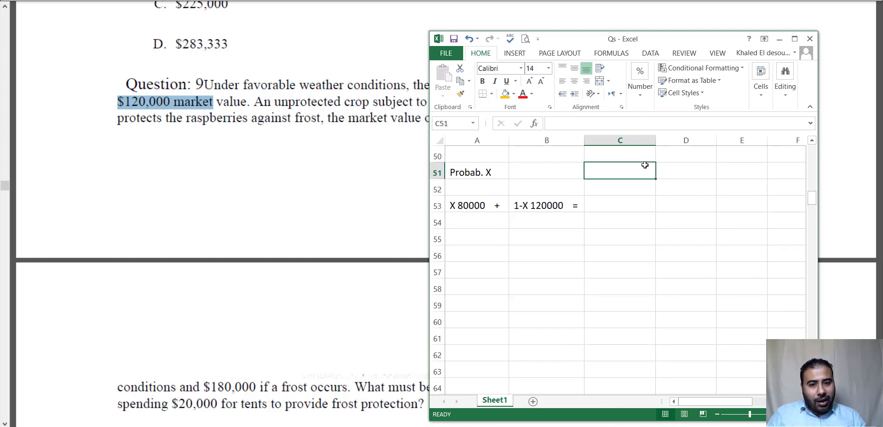
text(20000)
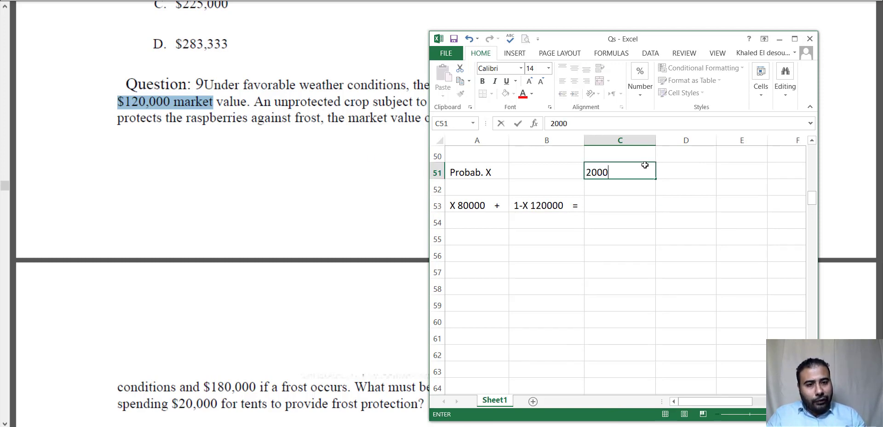
key(Return)
Find the protected crop's frost value in question 9 and subtract the tent cost in C52 with the formula +180000-C51
click(397, 110)
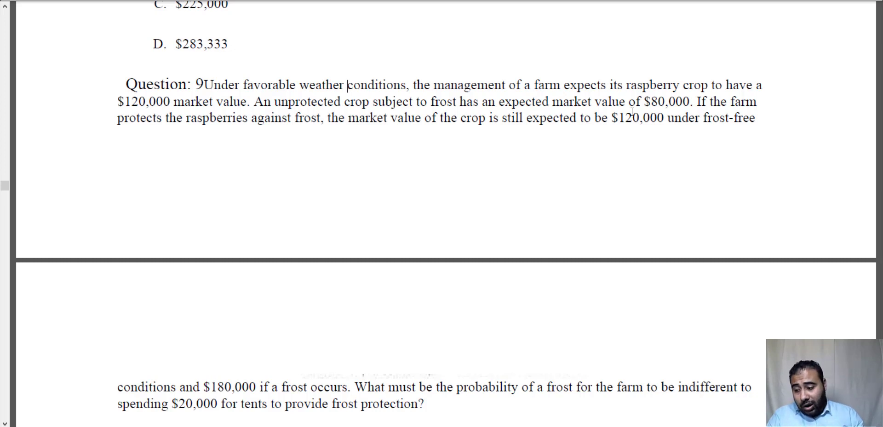
scroll(630, 113, down, 4)
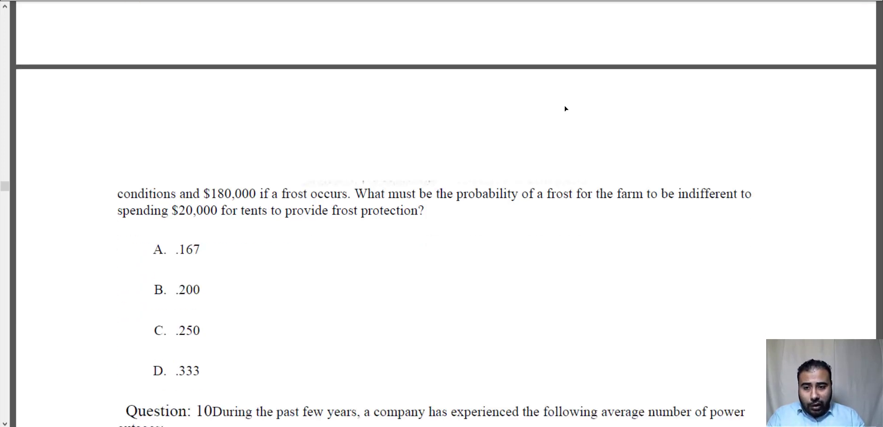
drag(201, 190, 252, 190)
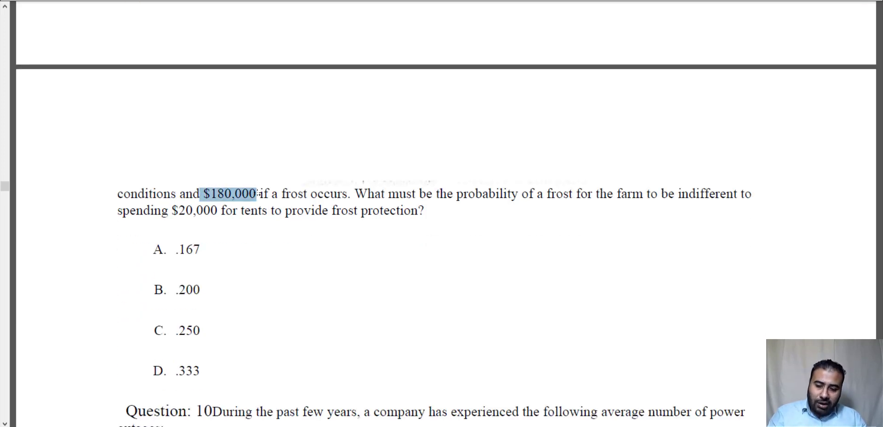
key(alt+Tab)
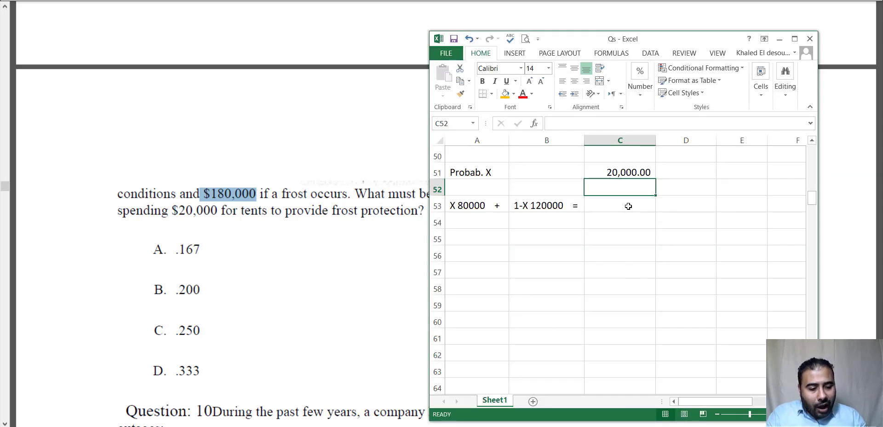
text(+180000)
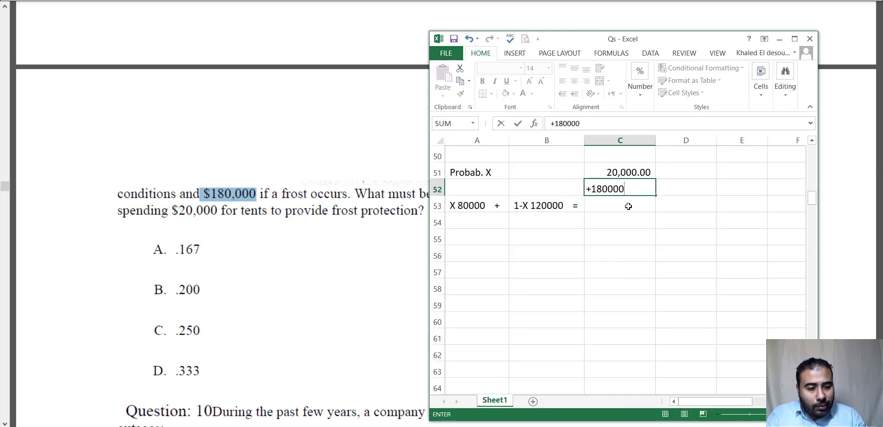
text(-)
click(625, 163)
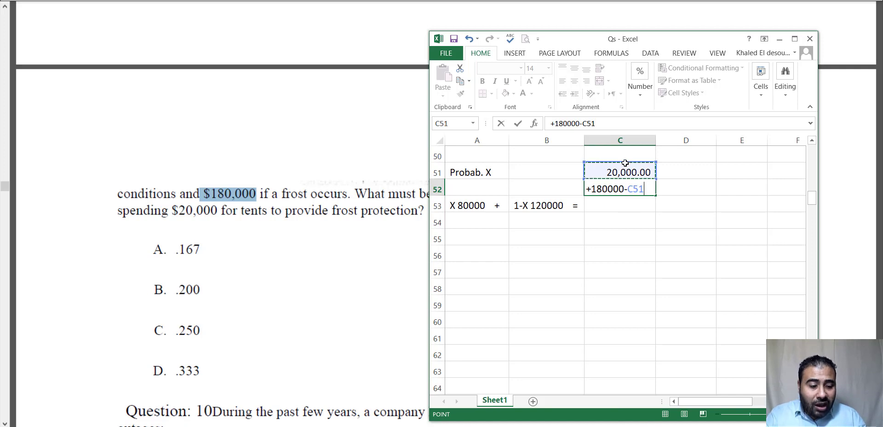
key(Return)
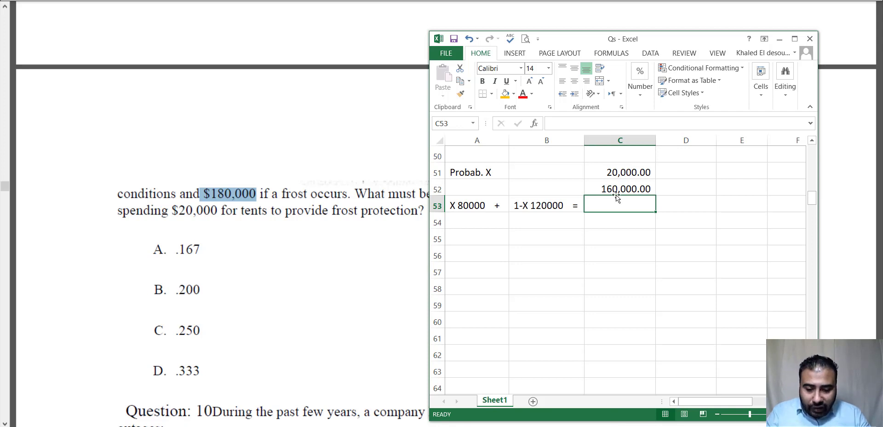
Enter "X 160000 +" in C53 as the protected crop's frost term
text(X 160000)
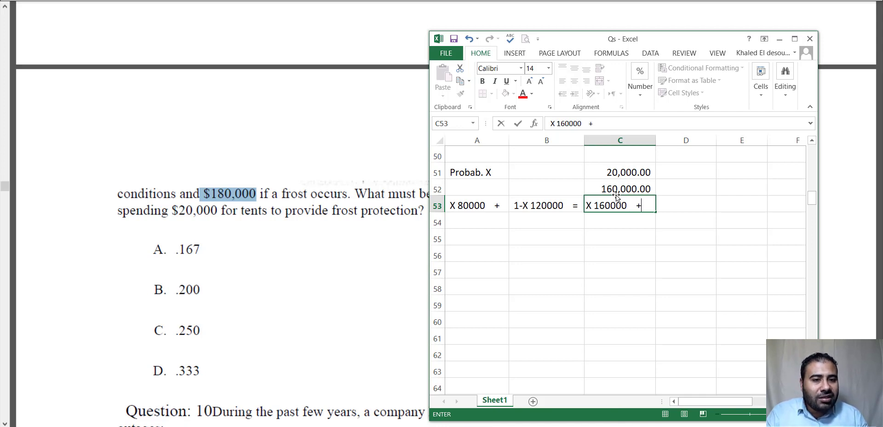
text(  +)
key(Return)
Find the protected crop's frost-free value in question 9 and start its term in D53 with "1-X"
click(681, 193)
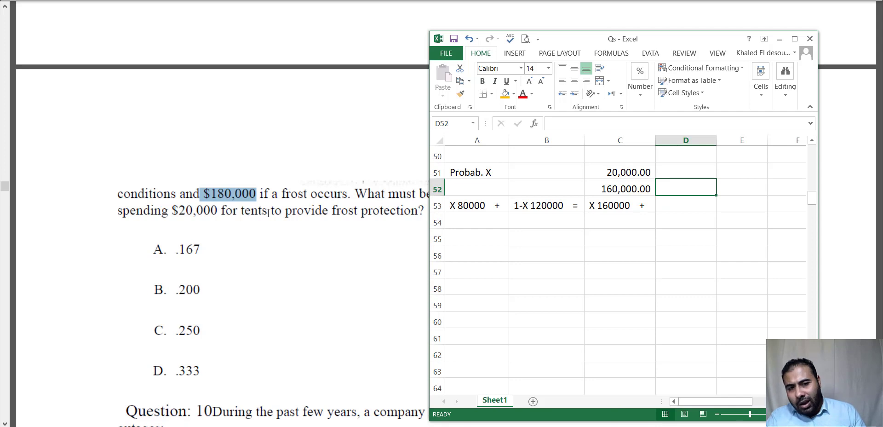
click(309, 202)
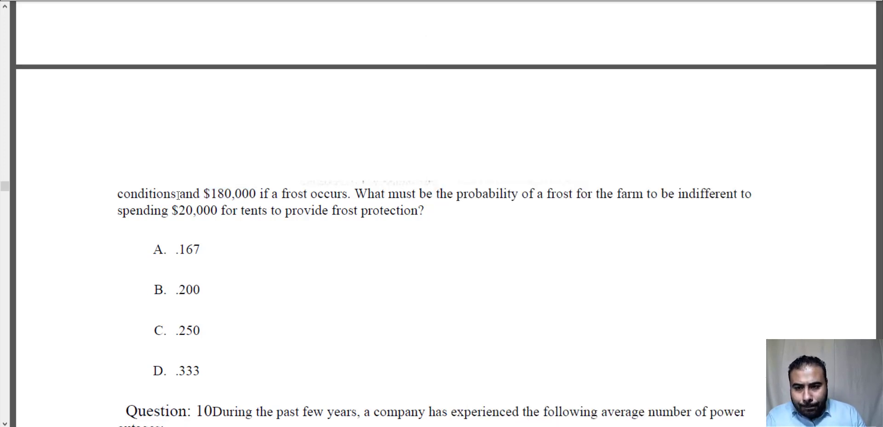
scroll(409, 216, up, 2)
drag(218, 293, 226, 274)
scroll(490, 224, up, 1)
drag(606, 62, 640, 62)
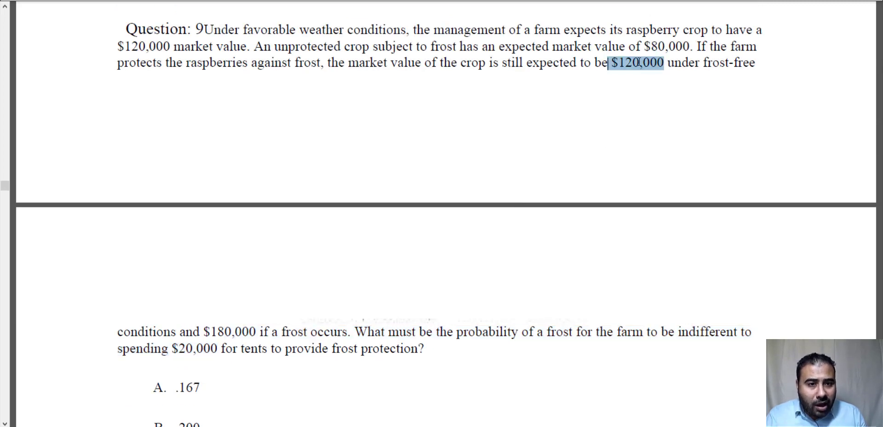
key(alt+Tab)
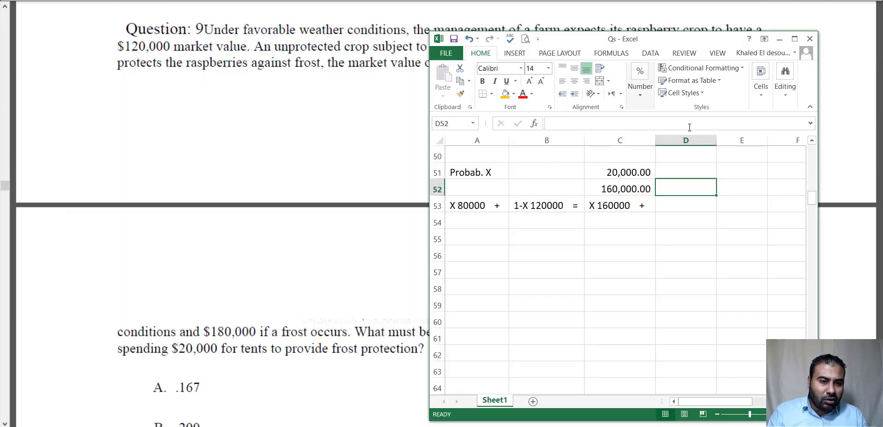
click(678, 204)
text(1)
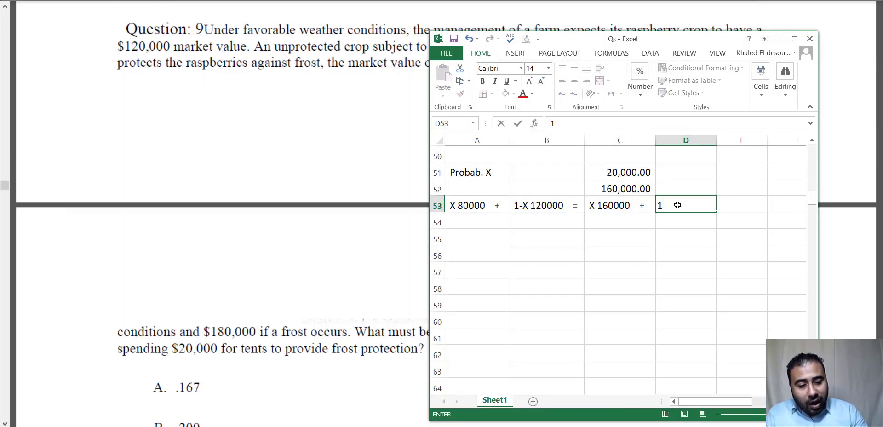
text(-X)
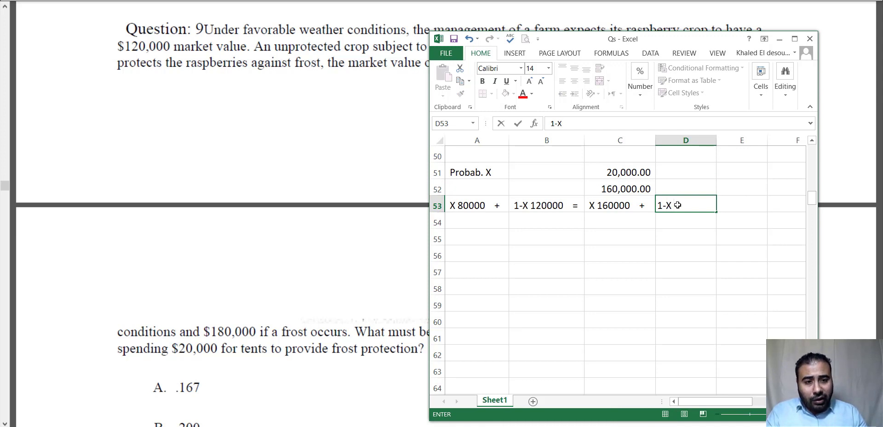
Subtract the tent cost from the protected crop's frost-free value in D52 with the formula +120000-C51
click(686, 189)
text(+)
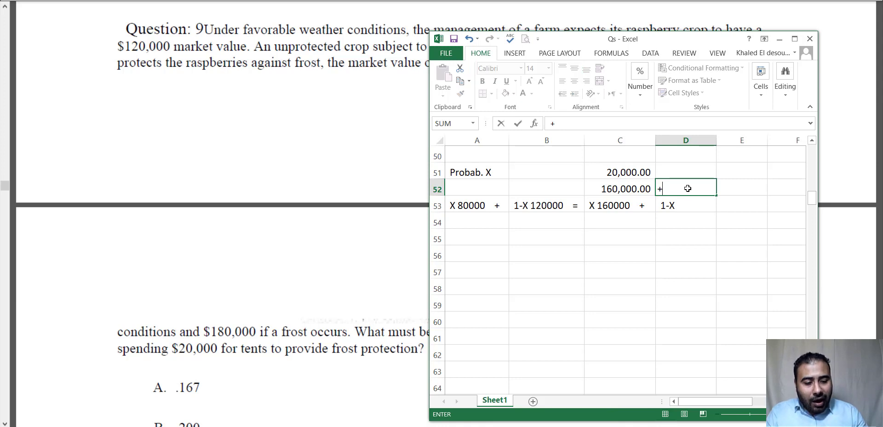
text(12000)
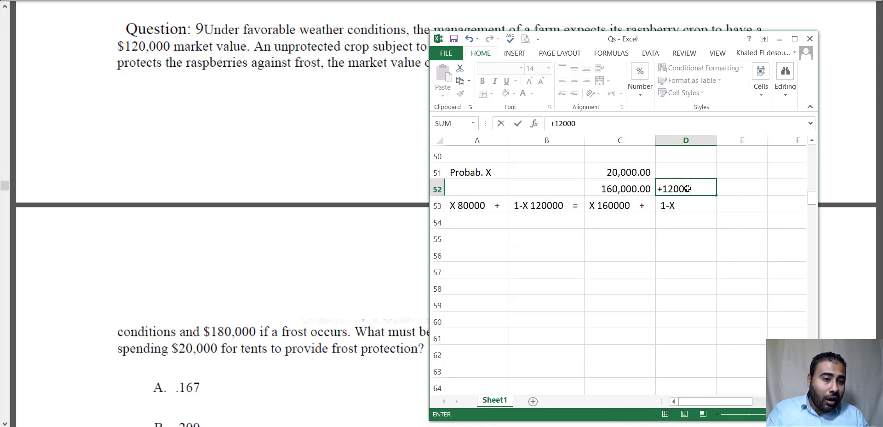
text(0-)
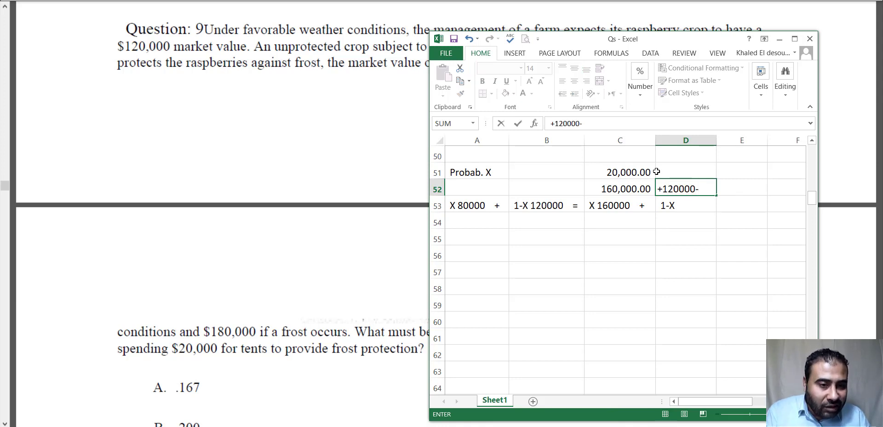
click(632, 171)
key(Return)
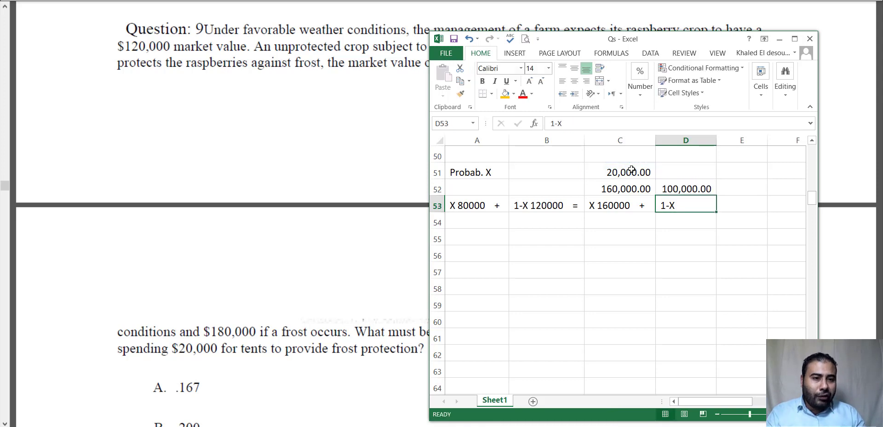
Complete the protected crop's frost-free term in D53 as "1-X 100000"
double_click(694, 203)
text(1-X 100000)
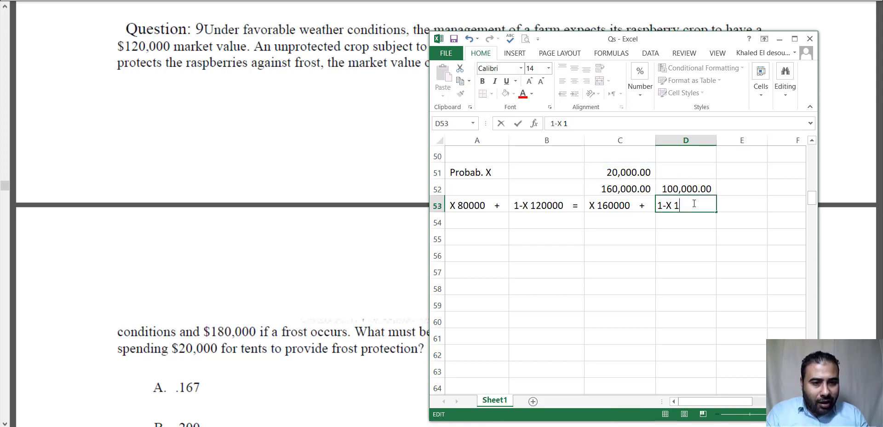
key(Return)
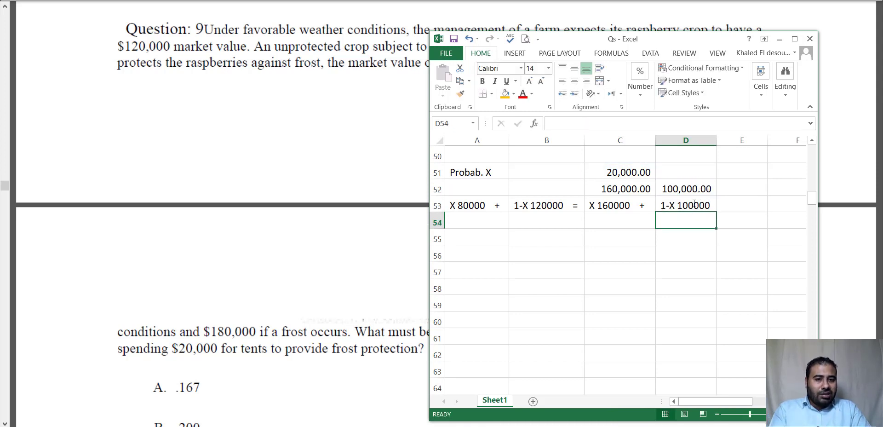
Review both sides of the equation in row 53 and insert a blank row above it
click(564, 207)
drag(522, 206, 448, 204)
drag(593, 207, 685, 205)
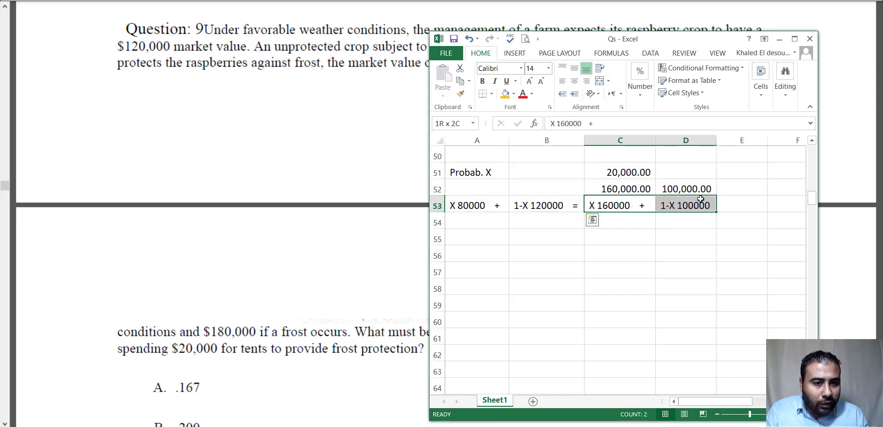
drag(529, 206, 453, 205)
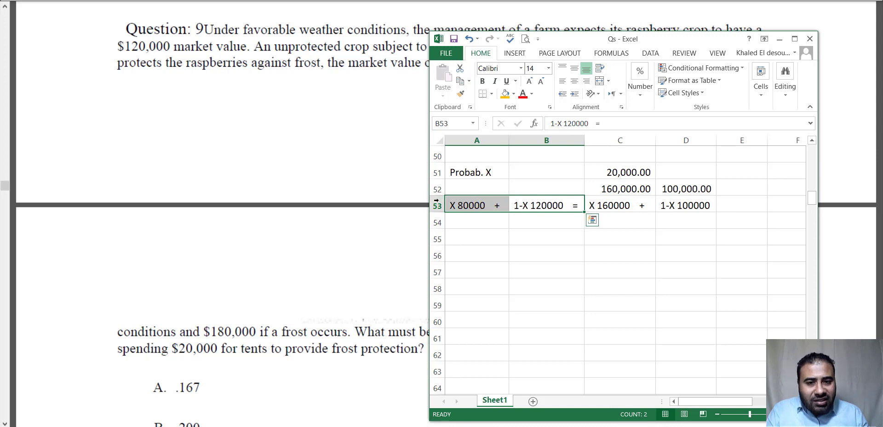
right_click(437, 206)
click(465, 279)
click(546, 269)
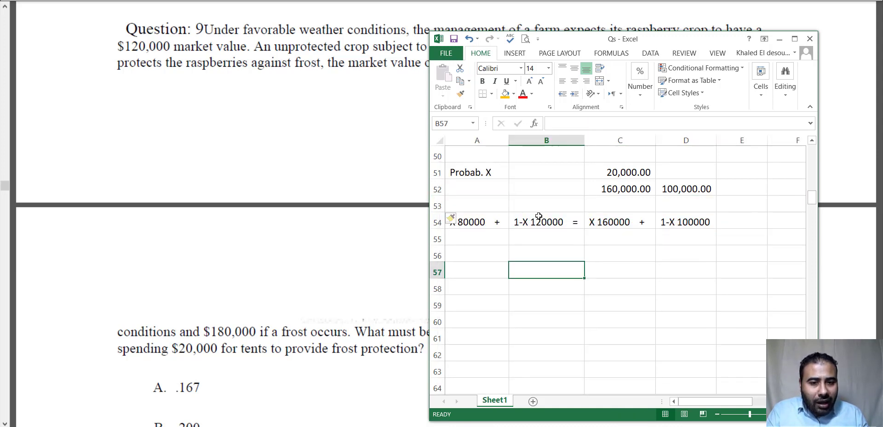
Label the equation's first half by entering "Protection" in A53
drag(546, 206, 484, 207)
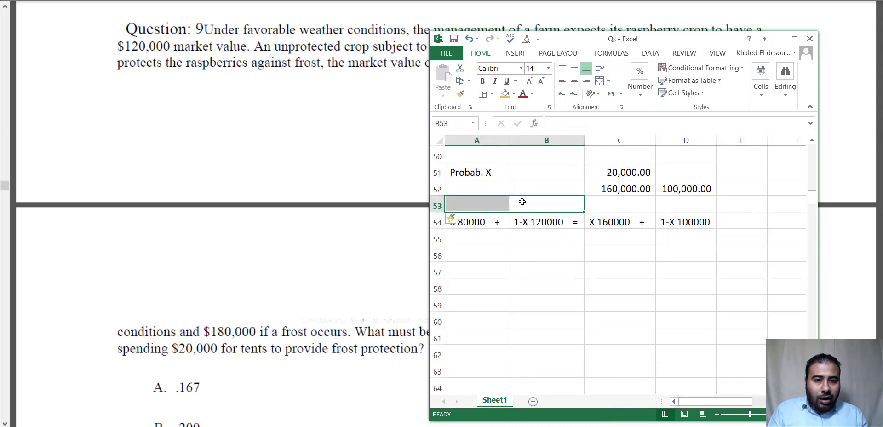
click(500, 204)
text(P)
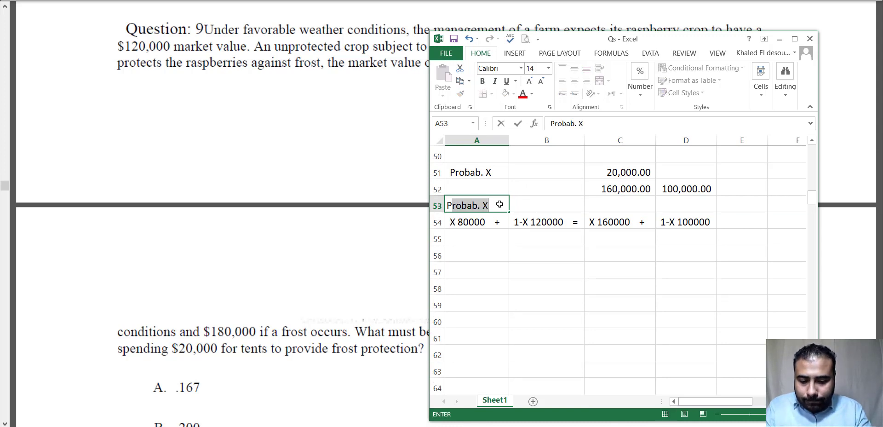
text(rotection)
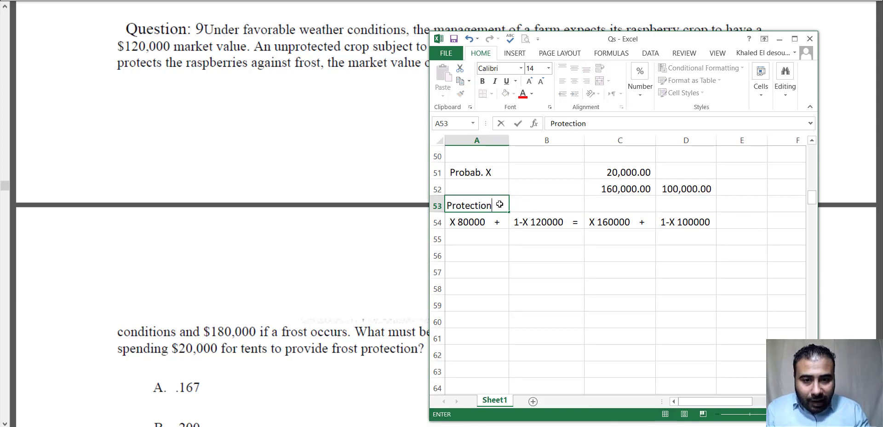
key(Return)
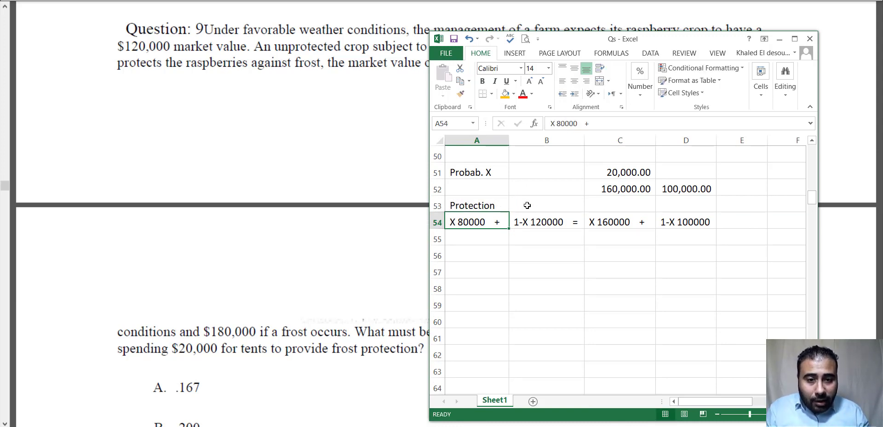
Label the equation's second half by entering "No Protection" in C53
click(484, 206)
click(615, 207)
mouse_move(630, 204)
mouse_down()
mouse_move(657, 199)
mouse_move(642, 201)
mouse_up()
text(No )
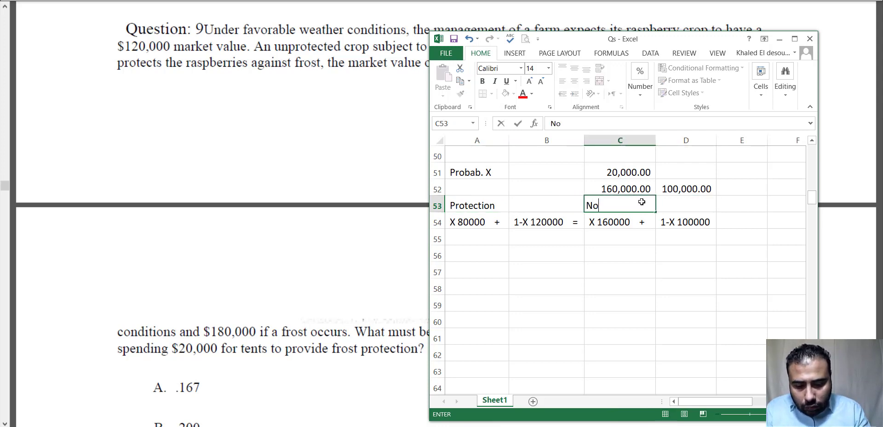
text(Pro)
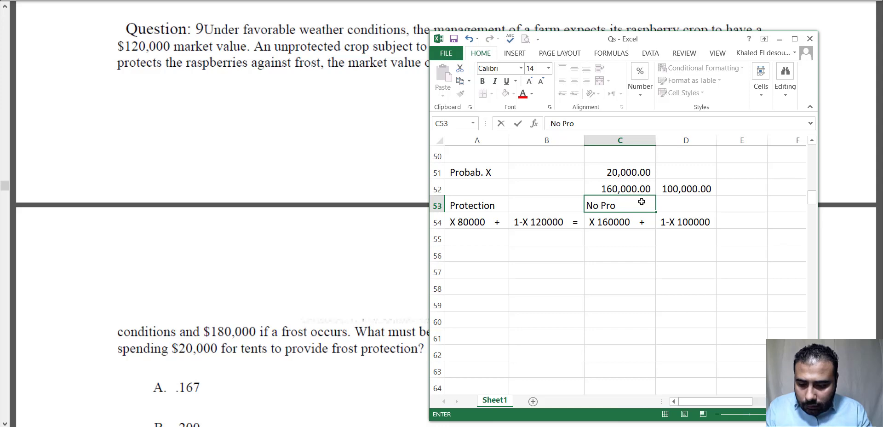
text(tection)
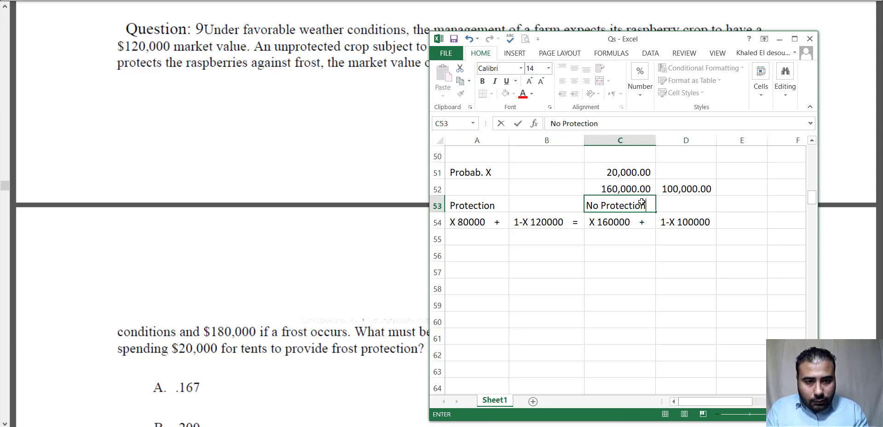
key(Return)
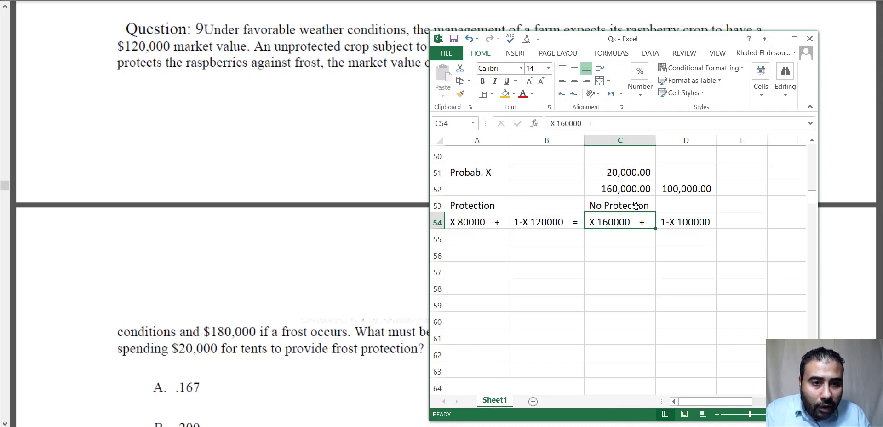
drag(637, 207, 658, 204)
click(538, 203)
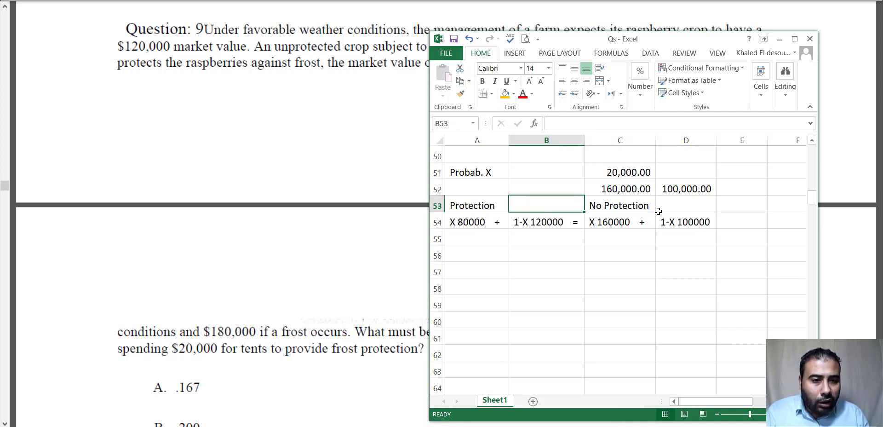
click(594, 264)
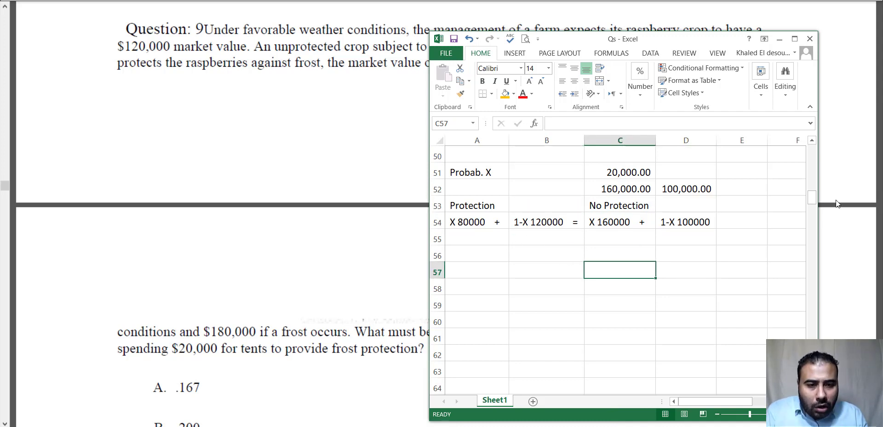
Copy the "X 80000 +" term from A54 into A55 to begin the expanded equation
click(479, 235)
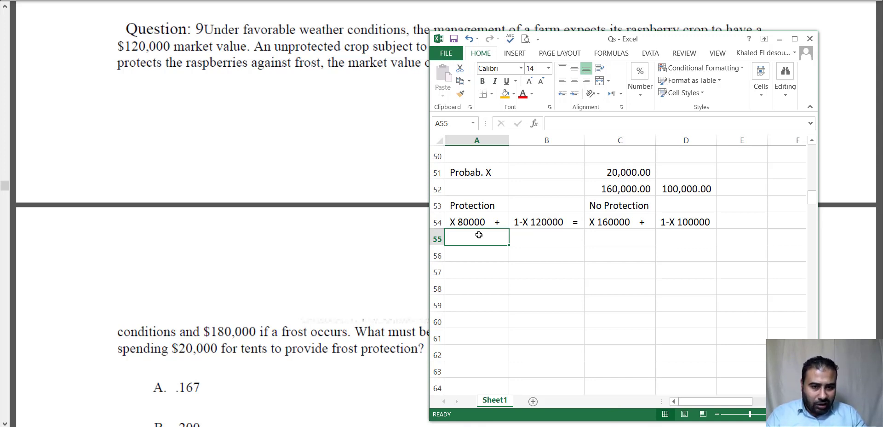
click(487, 222)
click(488, 242)
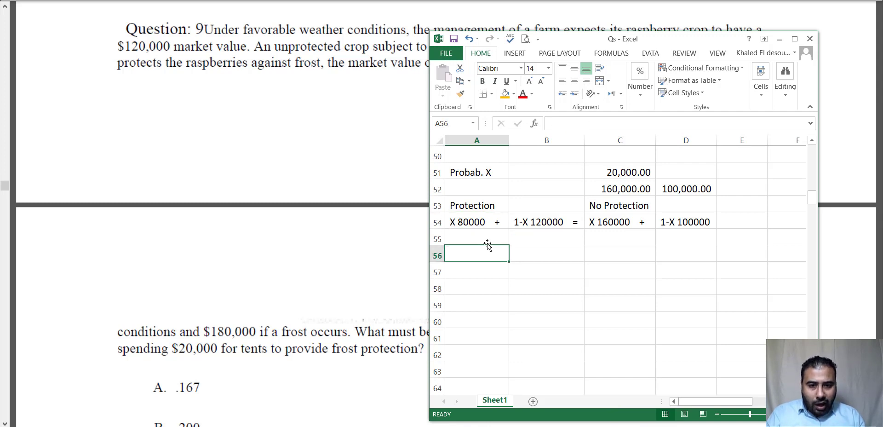
key(ctrl+v)
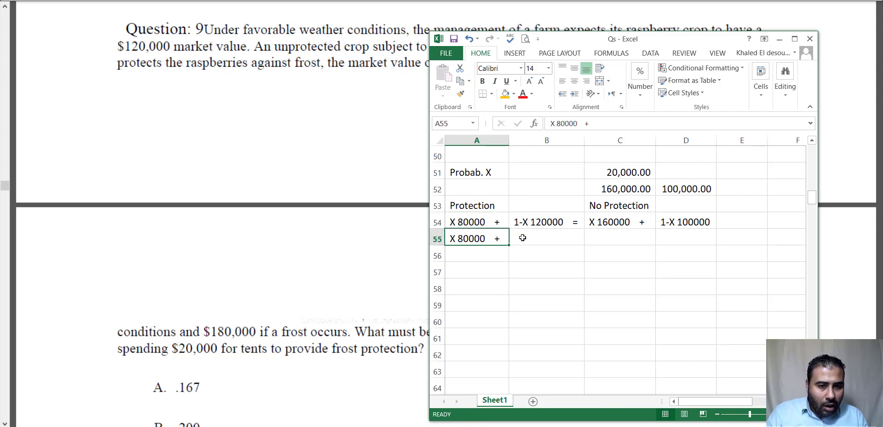
click(523, 237)
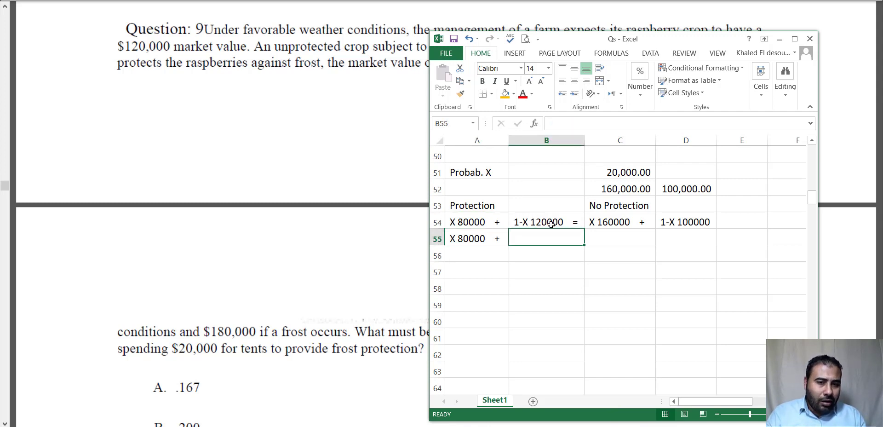
click(523, 225)
double_click(527, 223)
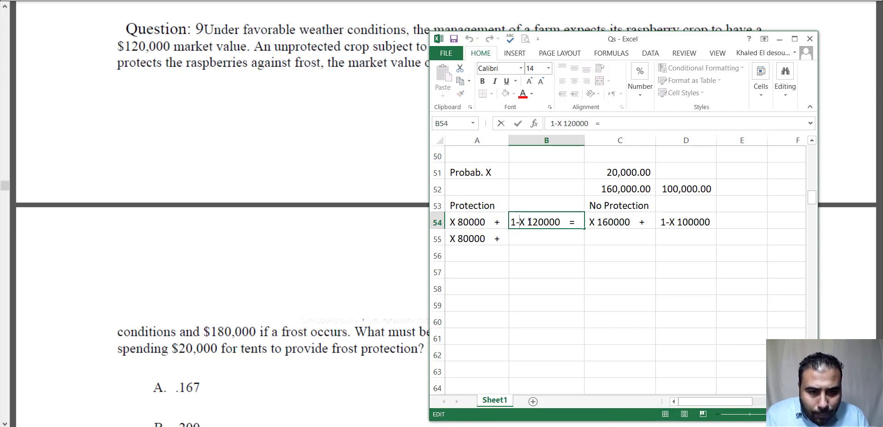
mouse_move(527, 222)
mouse_down()
mouse_move(558, 221)
mouse_move(512, 223)
mouse_move(527, 223)
mouse_up()
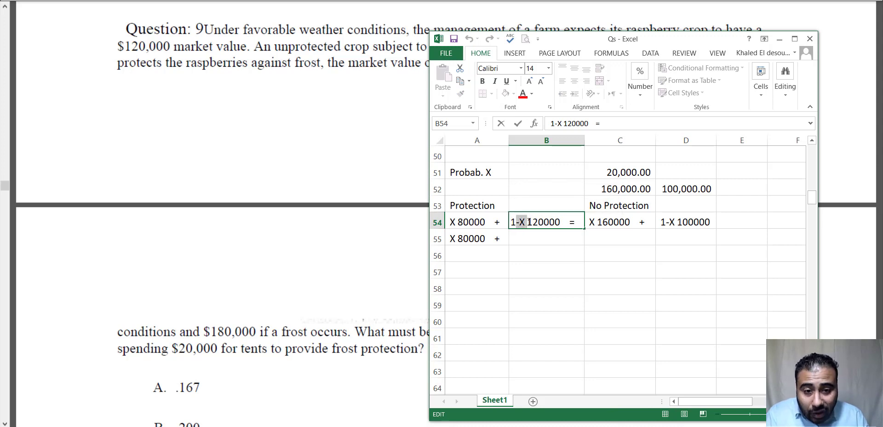
key(Escape)
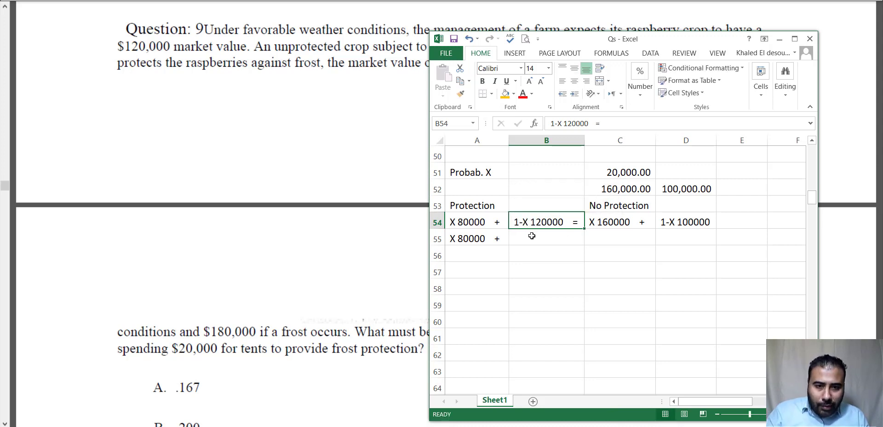
Enter 120000 in B55 as the next term of the expanded equation
click(532, 236)
text(120,000)
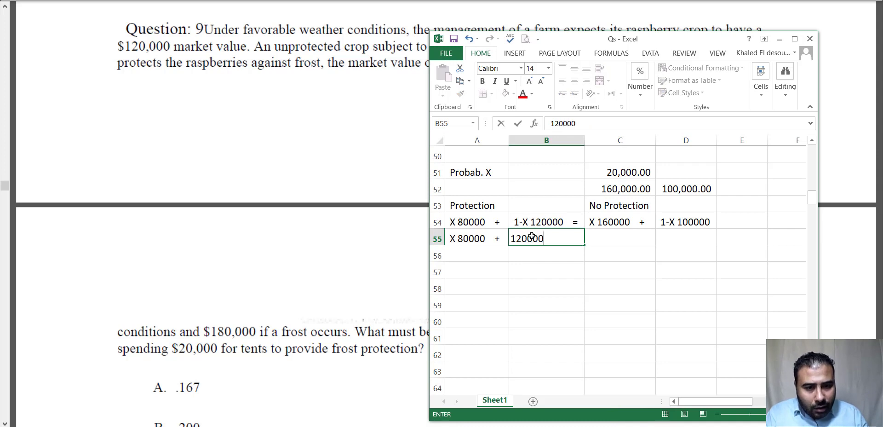
key(Return)
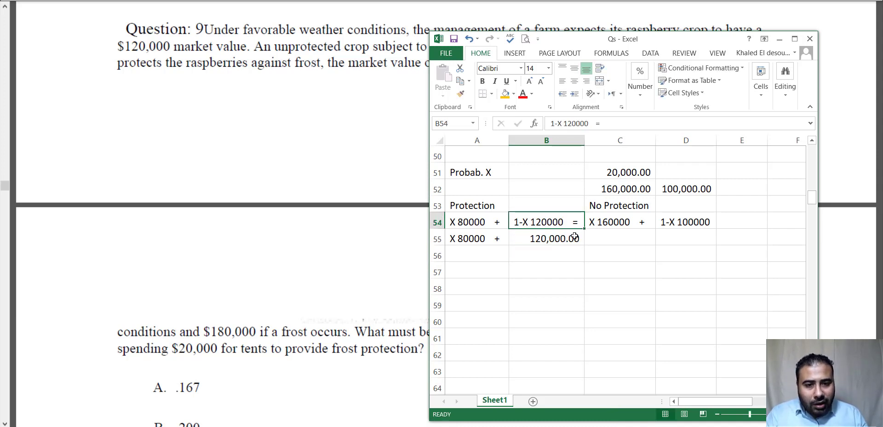
click(575, 237)
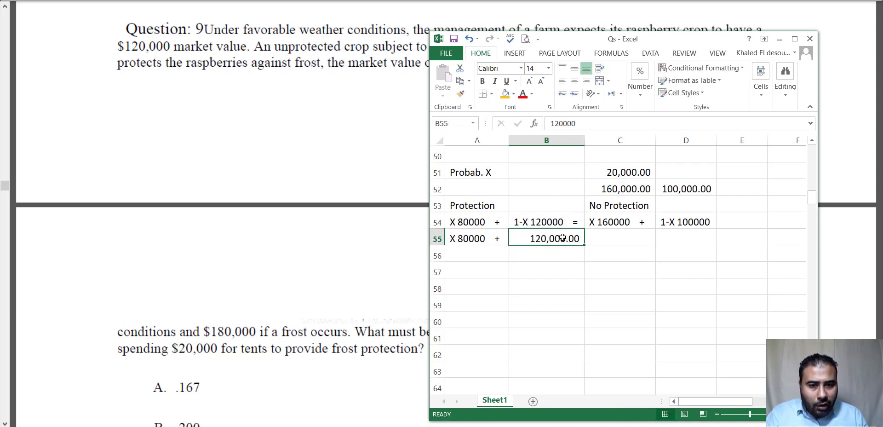
double_click(521, 223)
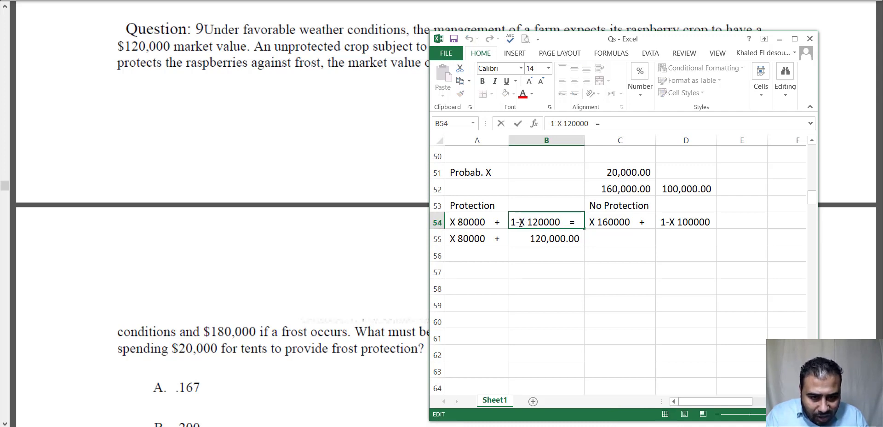
drag(521, 223, 528, 223)
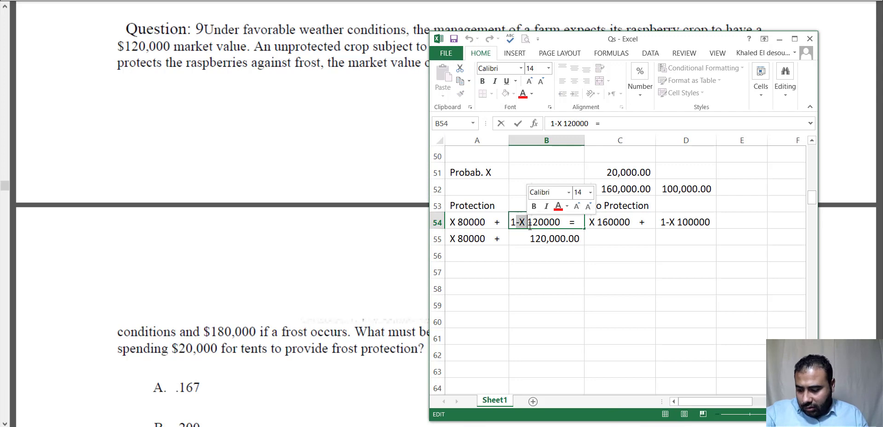
key(Escape)
double_click(559, 238)
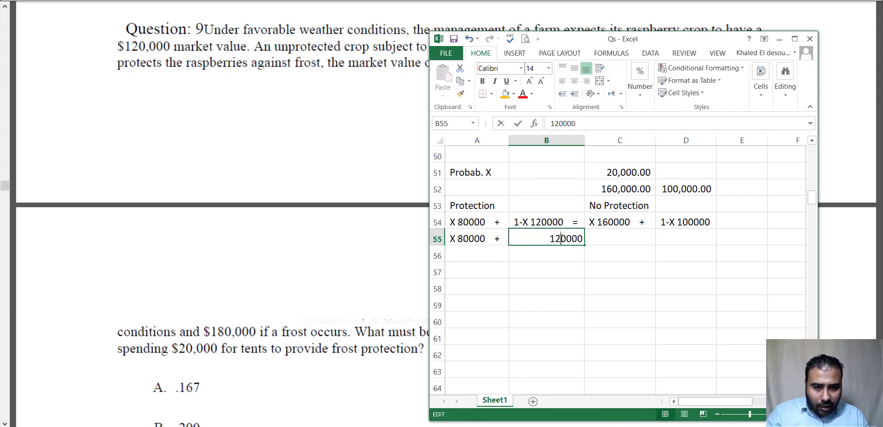
Enter "X-120000 =" in C55 to complete the protection half of the expanded equation
click(591, 238)
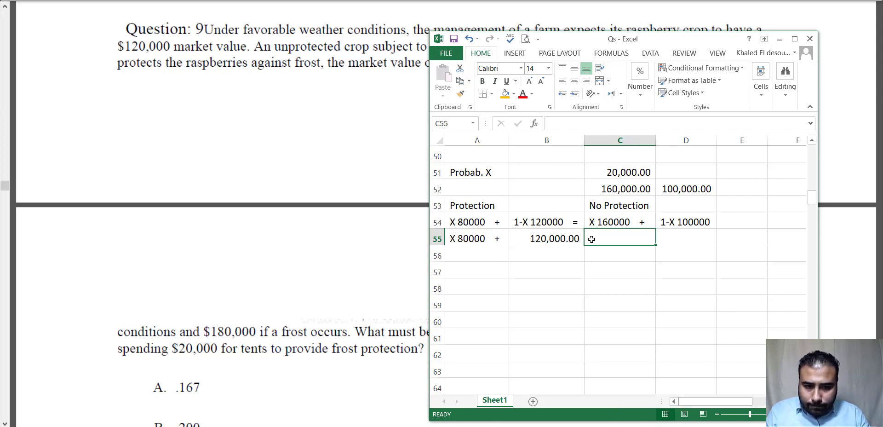
text(X-)
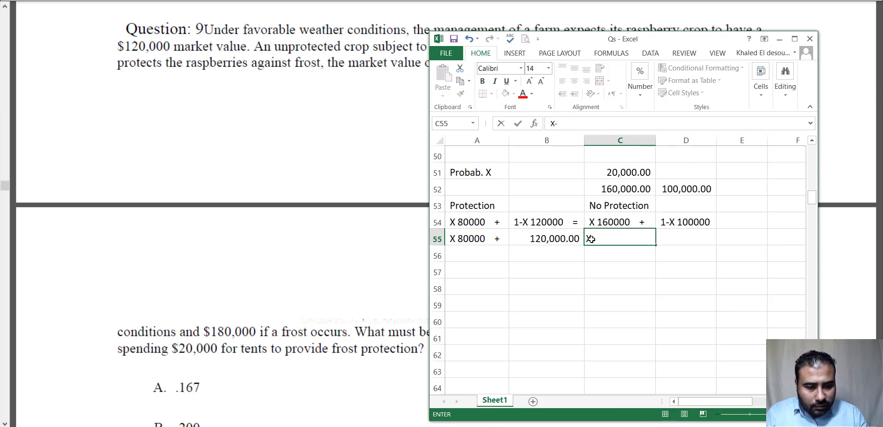
text(120000)
key(Return)
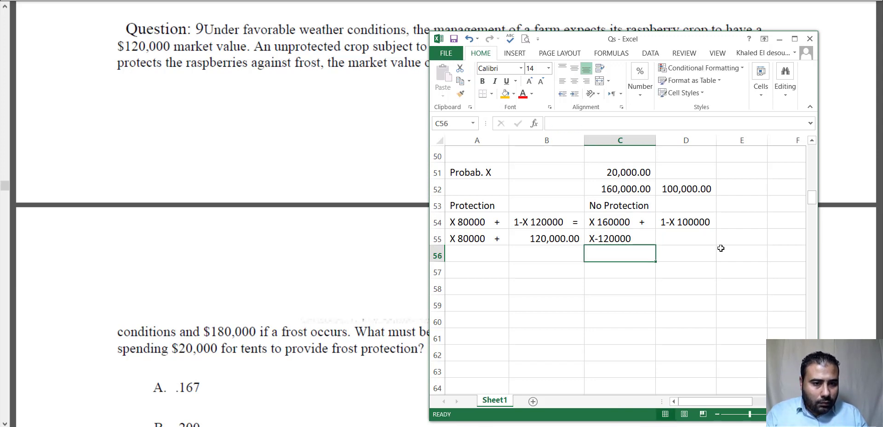
click(614, 236)
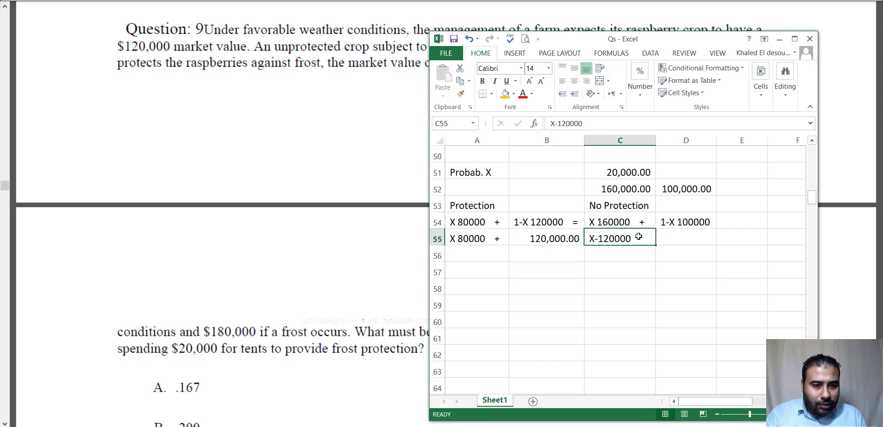
double_click(639, 237)
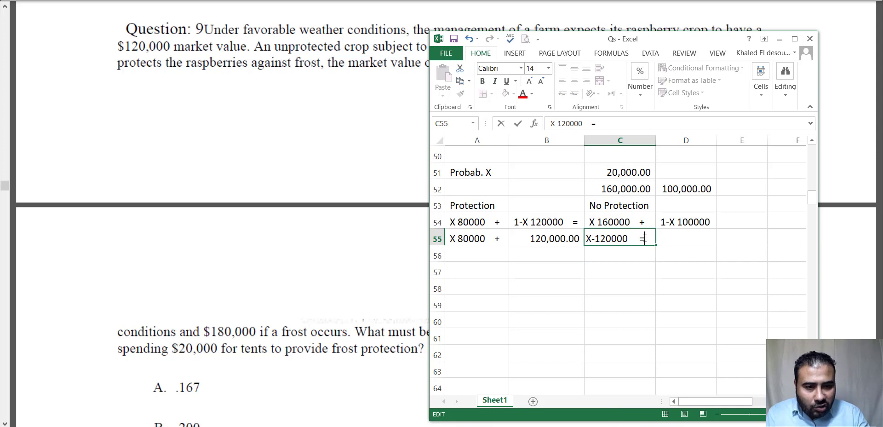
key(Return)
Enter "X 160000" in D55 as the first no-protection term of the expanded equation
click(614, 224)
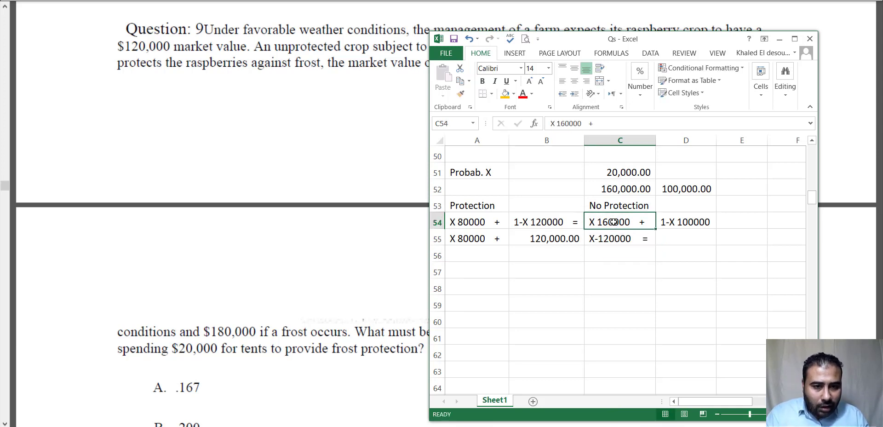
click(686, 235)
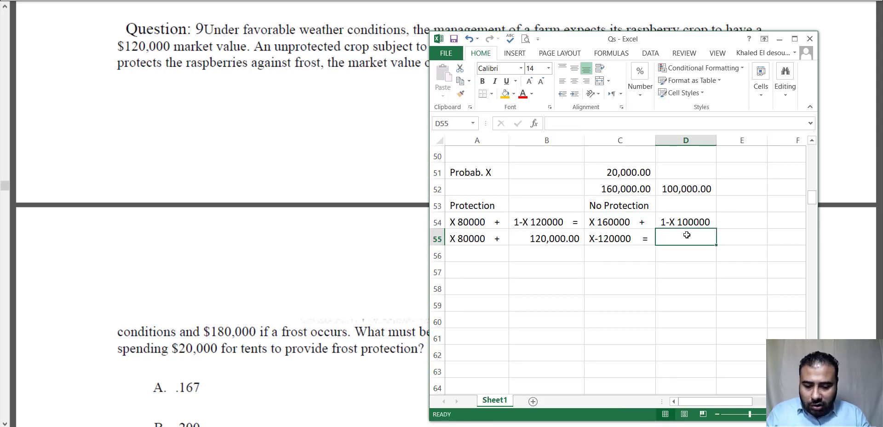
text(X 160000)
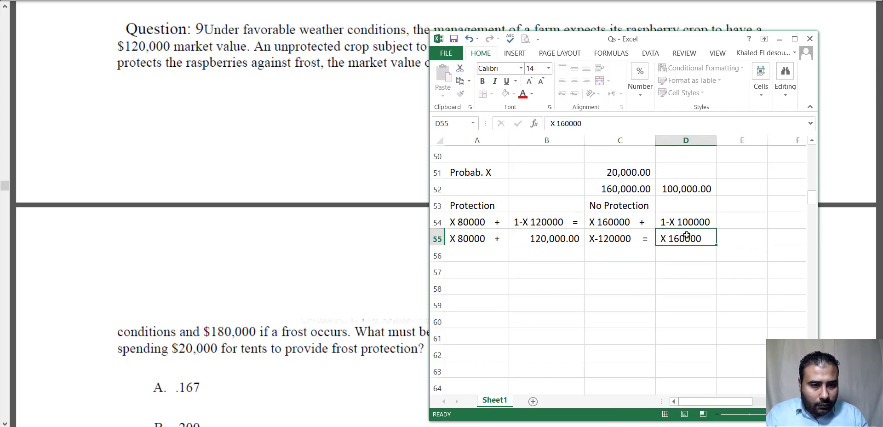
key(Return)
Widen the Excel window, enter 100000 in E55 as the following term, and autofit column E
click(707, 222)
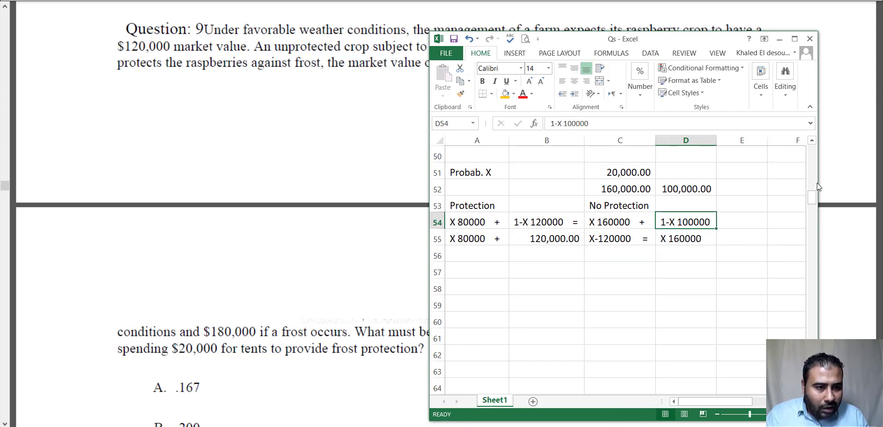
drag(816, 183, 845, 183)
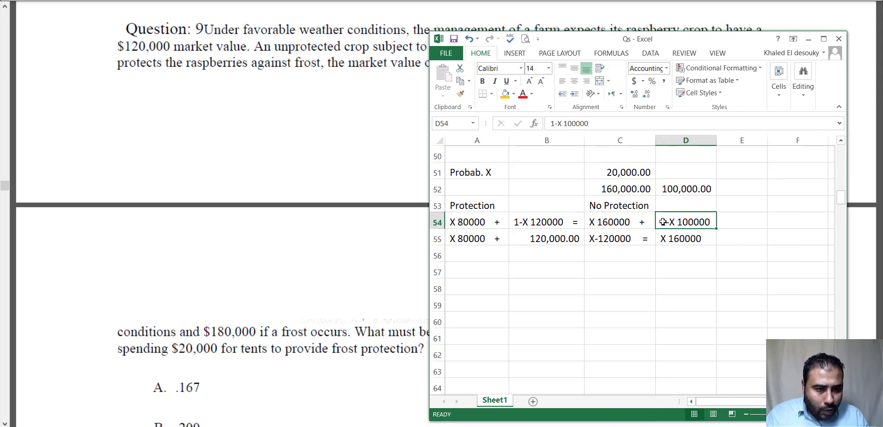
click(725, 238)
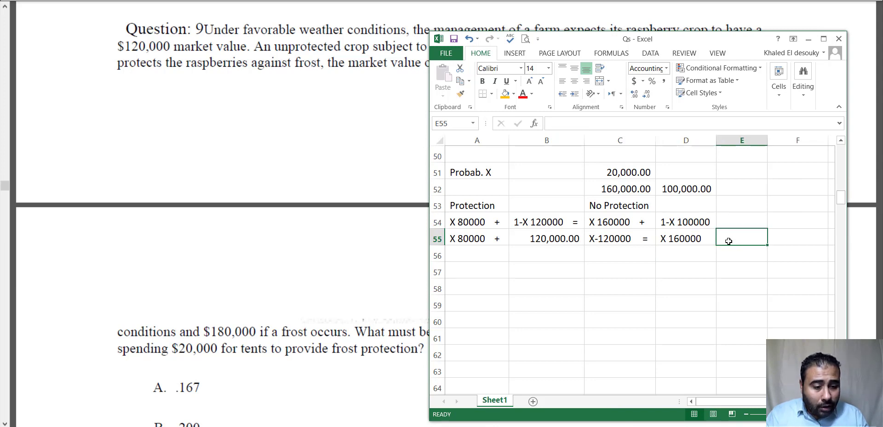
text(100000)
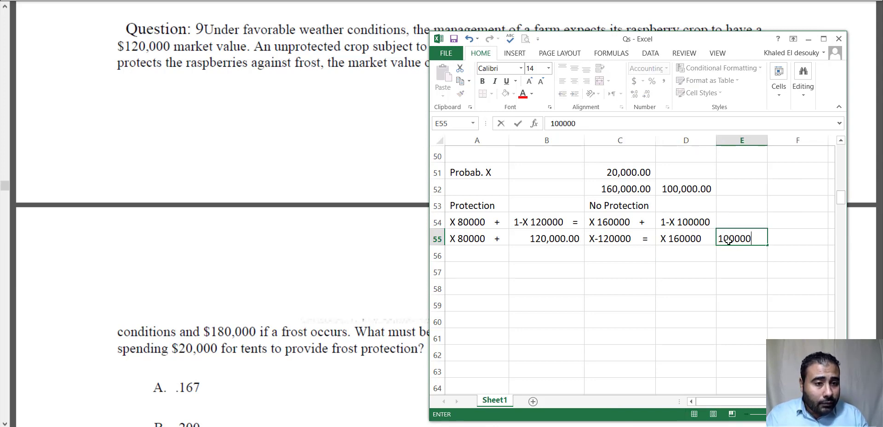
key(Return)
double_click(768, 139)
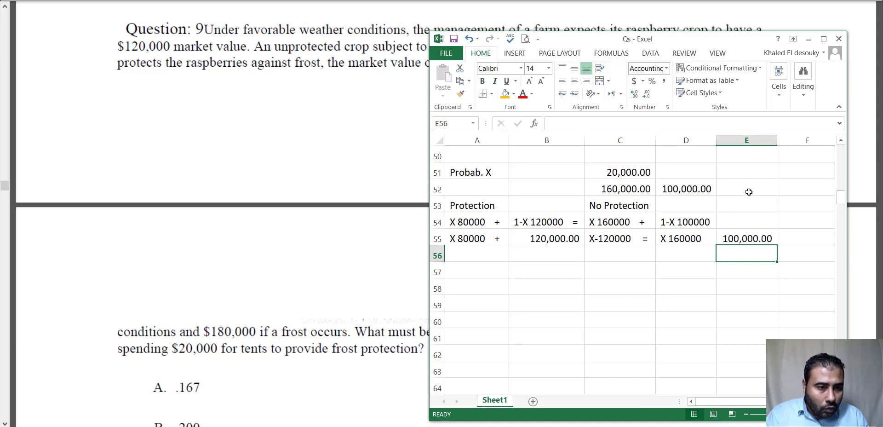
Enter "X-100000" in F55 as the last term of the expanded equation
click(728, 234)
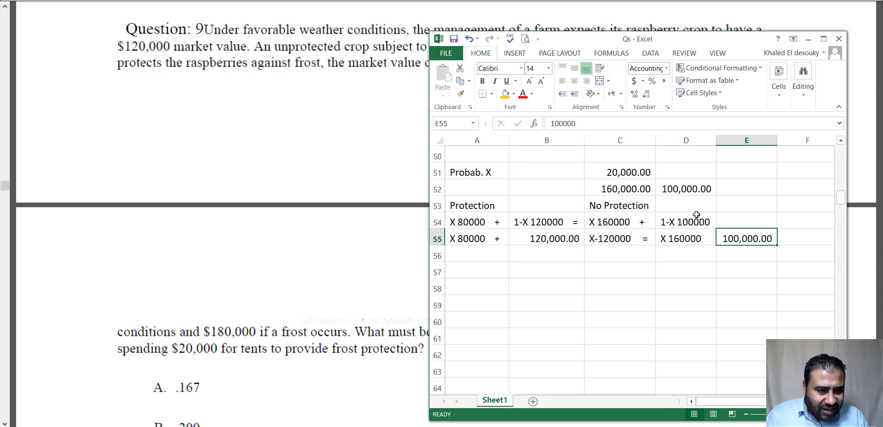
click(788, 236)
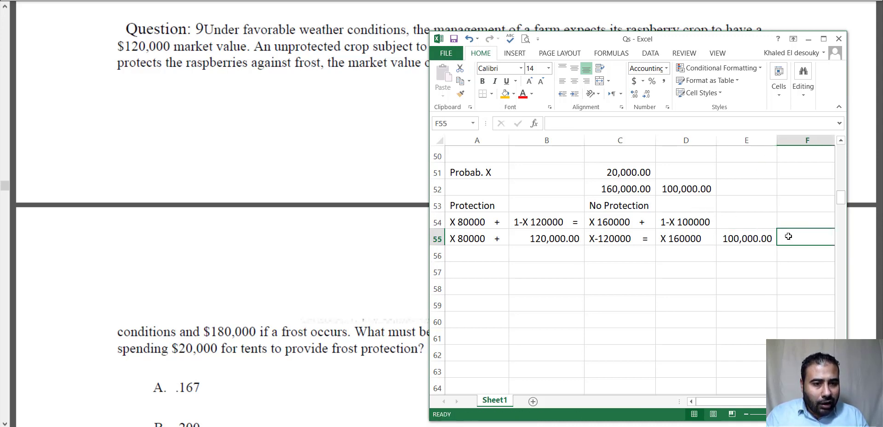
text(X-10000)
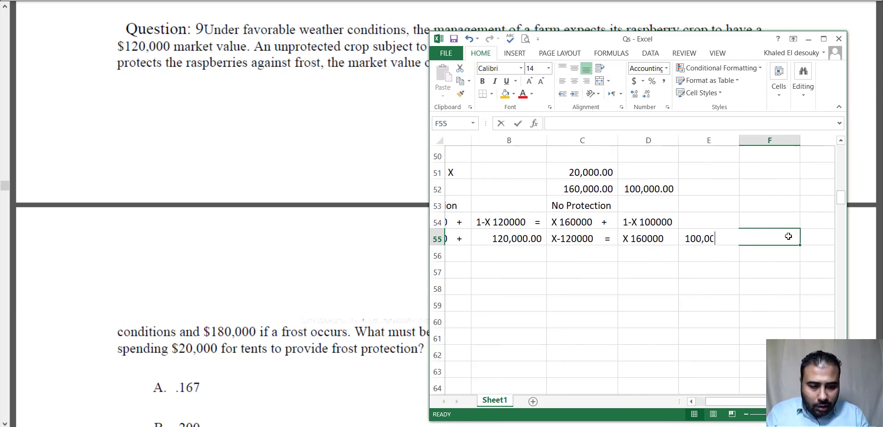
text(0)
key(Return)
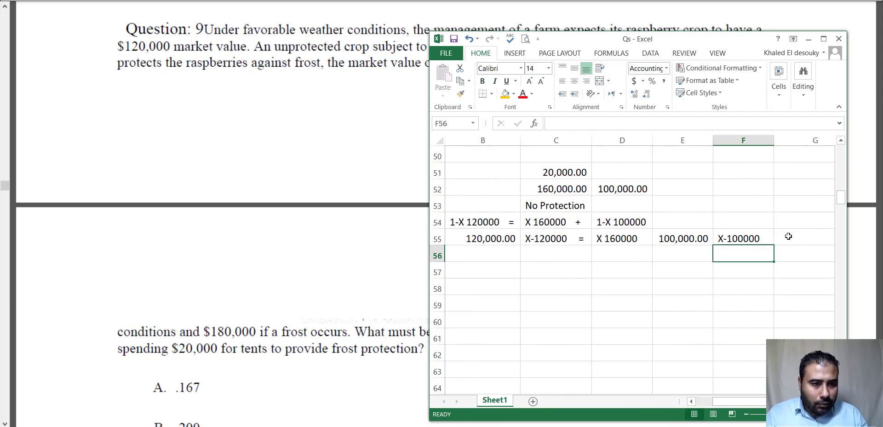
click(756, 236)
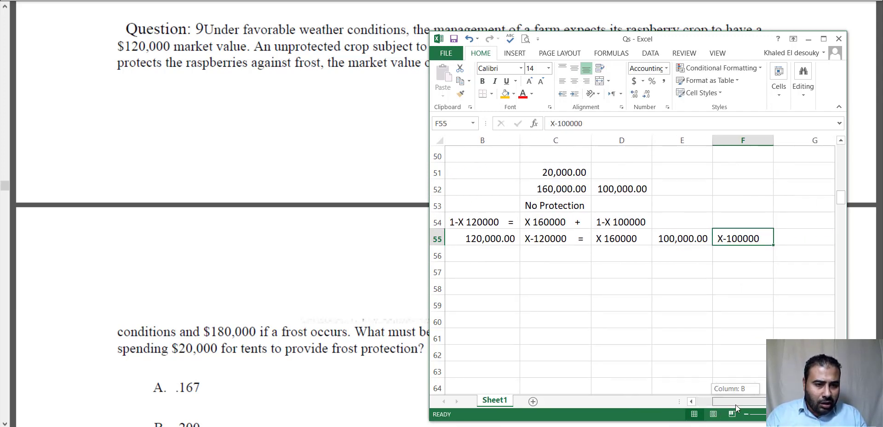
Review the expanded equation in row 55, comparing the X terms and constants on both sides of the equals sign
drag(724, 401, 704, 401)
click(475, 243)
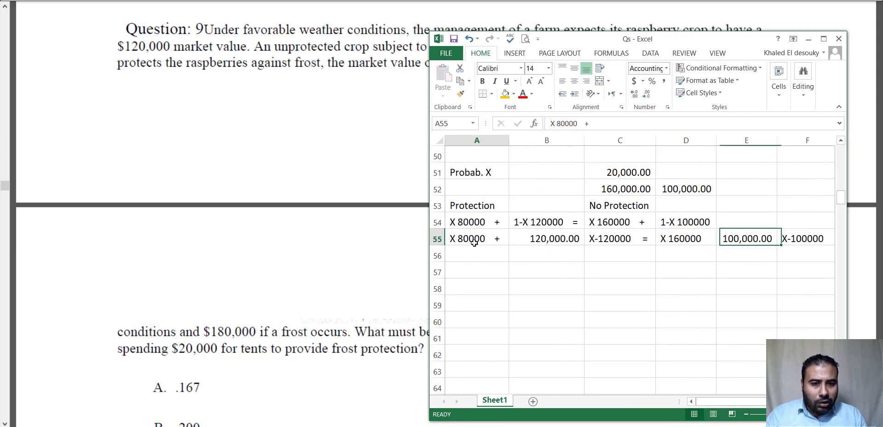
click(609, 239)
click(537, 239)
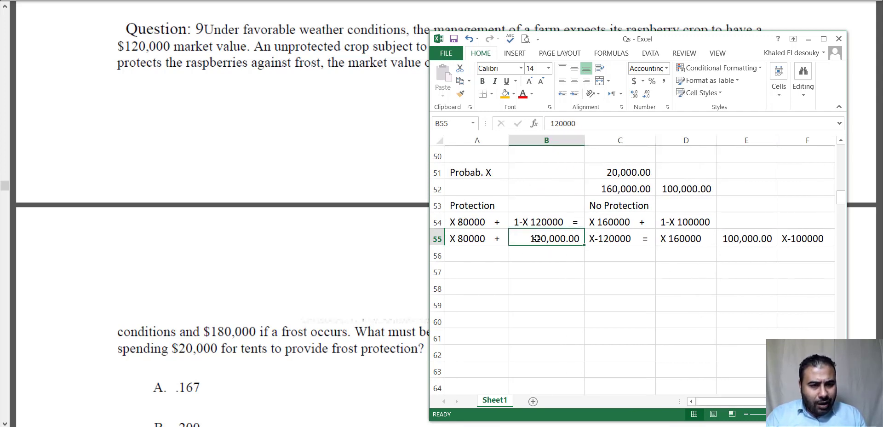
click(722, 238)
click(680, 239)
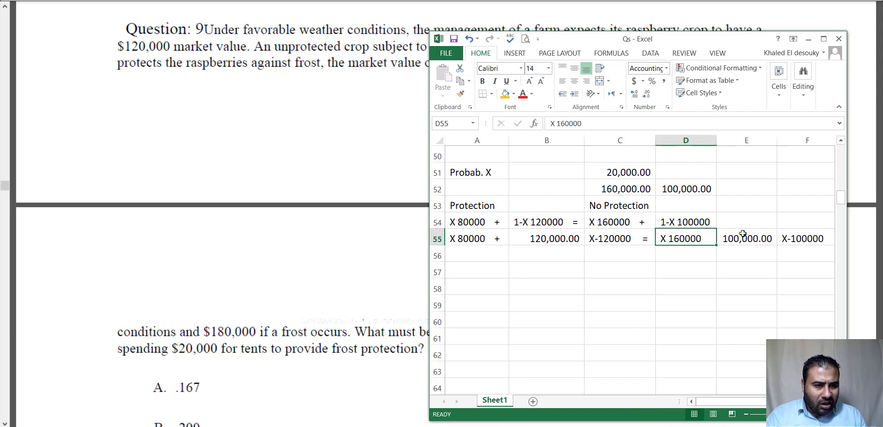
click(779, 236)
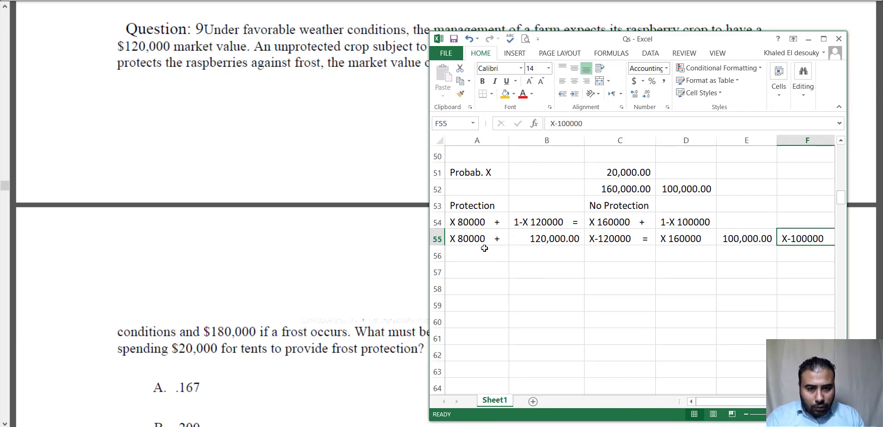
click(553, 238)
click(481, 238)
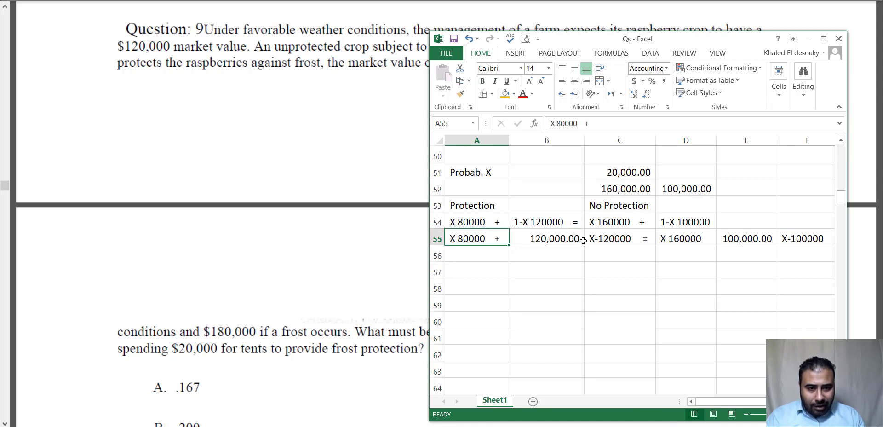
click(611, 241)
click(469, 239)
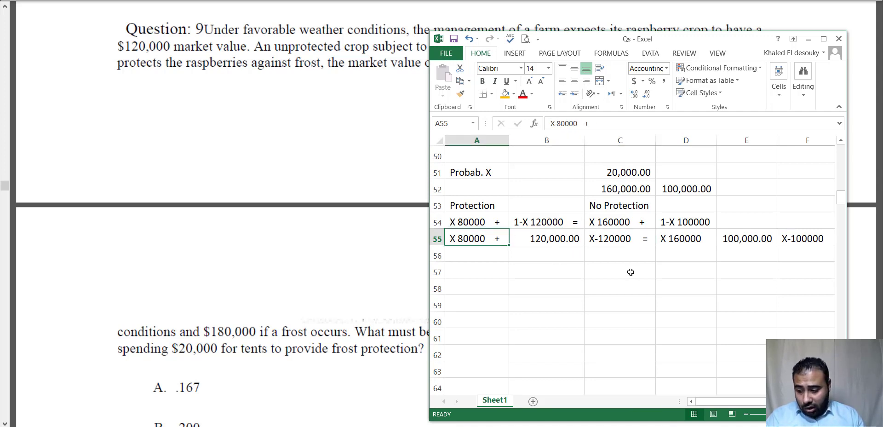
Enter "X40000" in B57 as the combined X term of the protection side
click(539, 270)
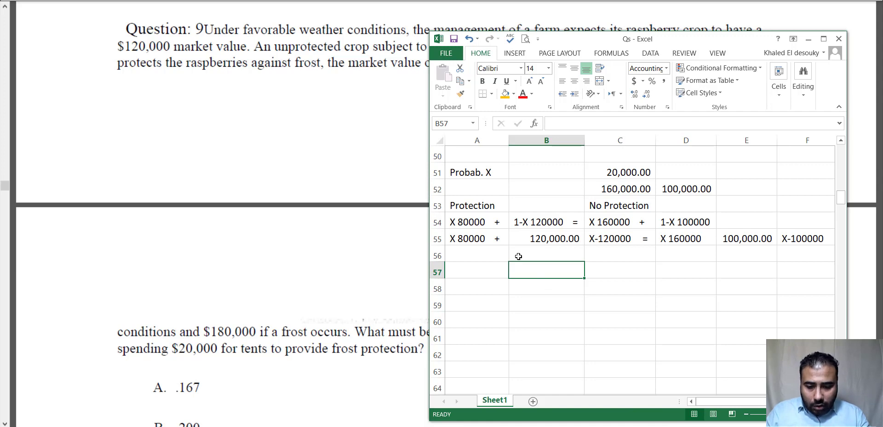
text(X4000)
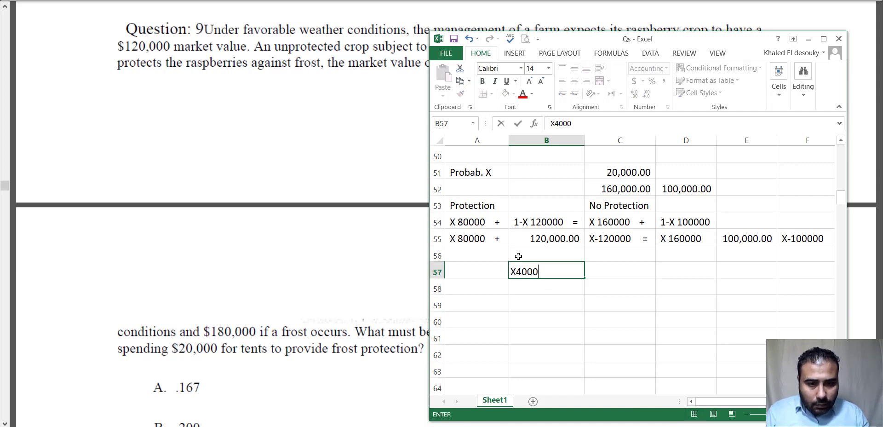
text(0)
key(Return)
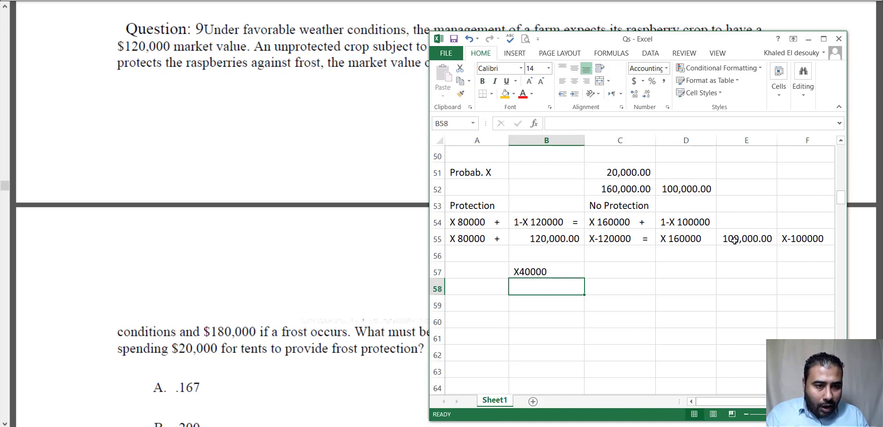
Enter "X 60000" in D57 as the combined X term of the no-protection side
click(685, 247)
click(682, 238)
click(806, 238)
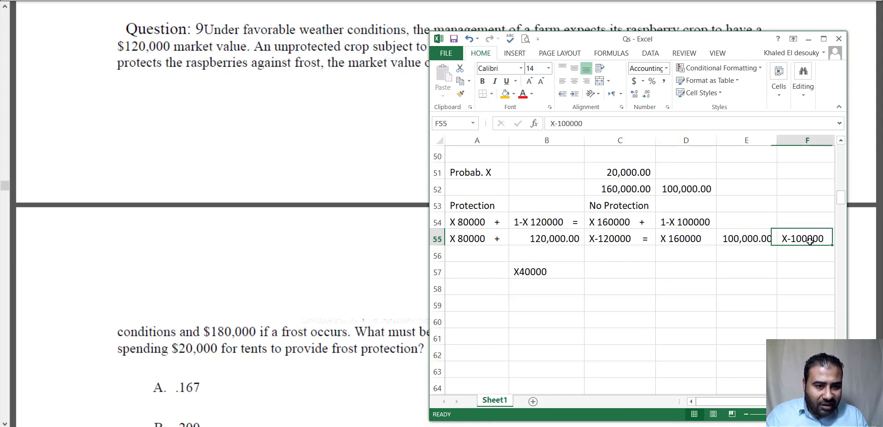
click(697, 267)
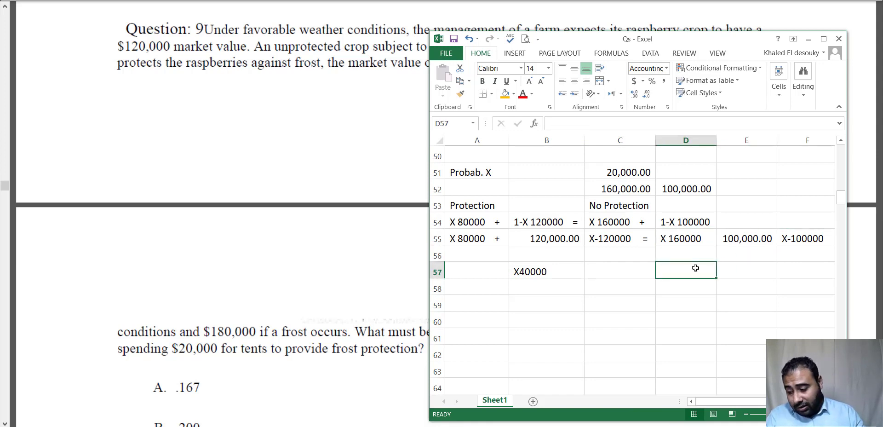
text(X 600000)
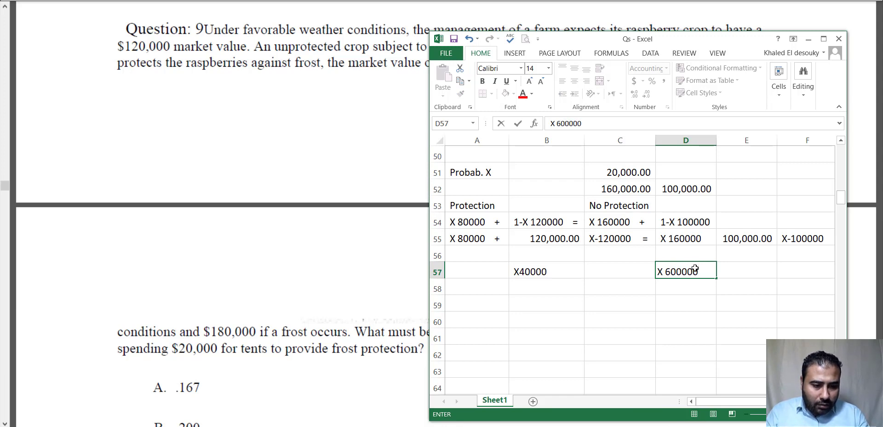
key(BackSpace)
key(Return)
click(695, 268)
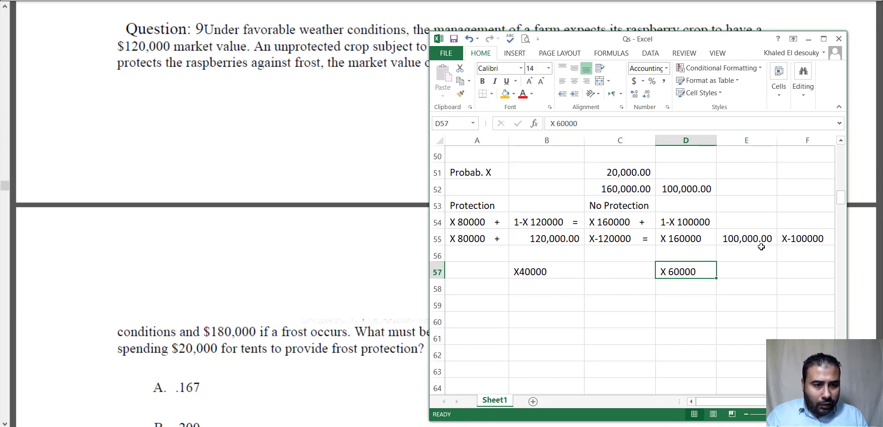
click(746, 240)
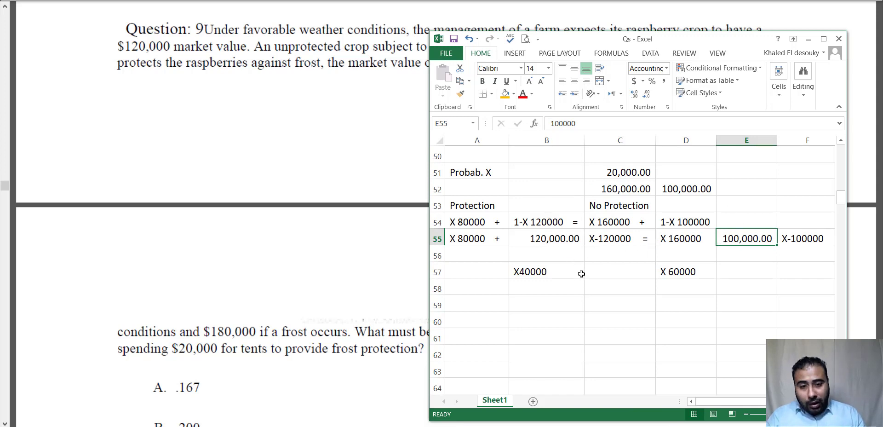
Enter 20000 in A57 as the combined constant of the simplified equation
click(487, 272)
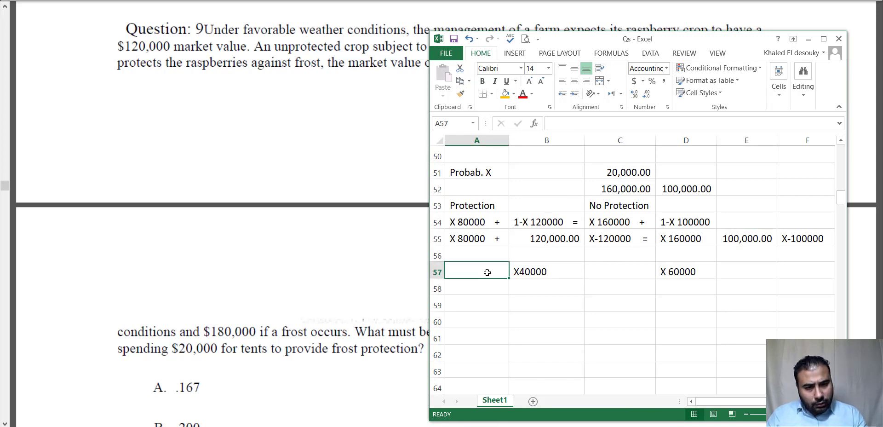
text(2000)
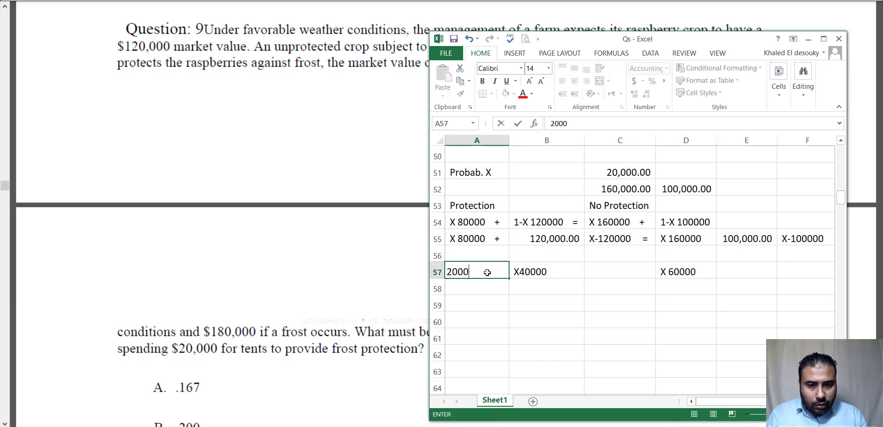
text(0)
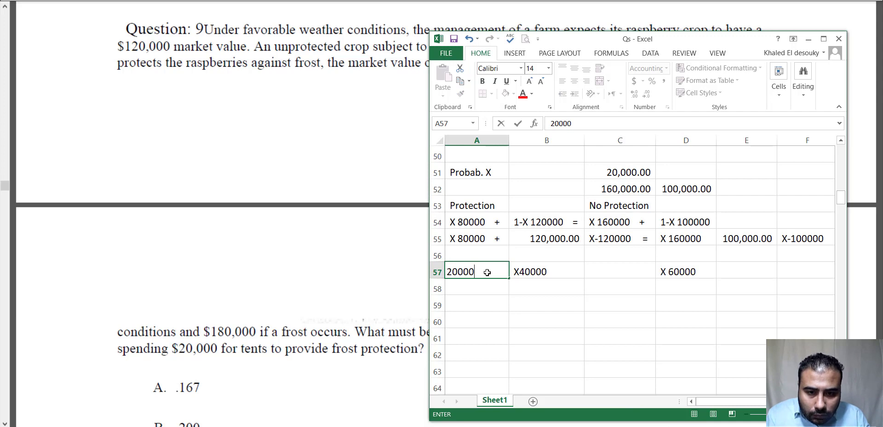
key(Return)
click(544, 272)
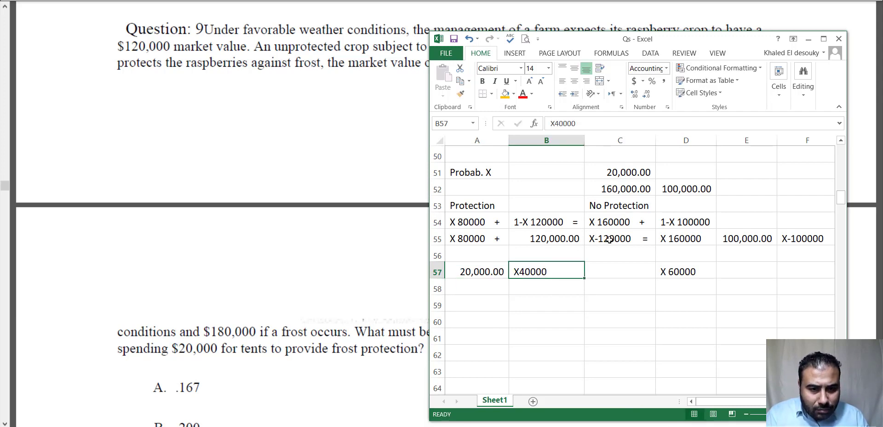
double_click(510, 272)
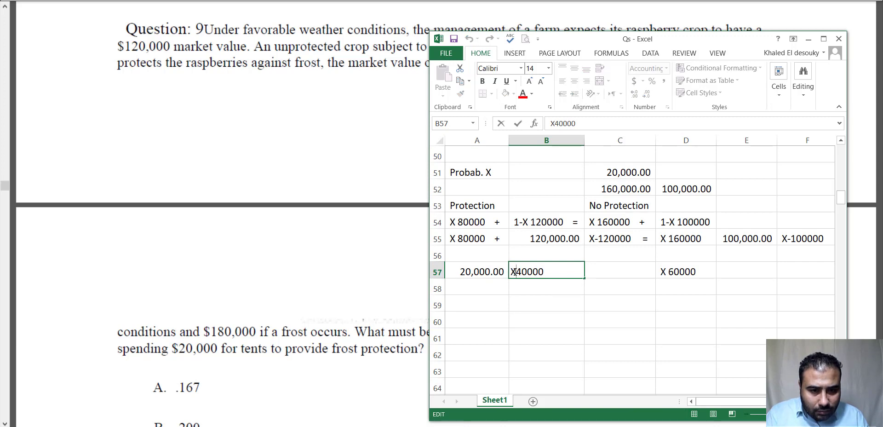
click(510, 271)
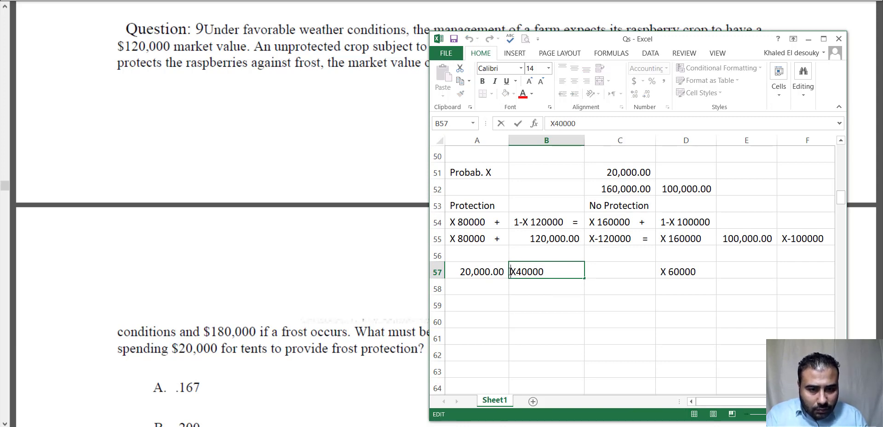
text(=-)
key(Return)
click(577, 258)
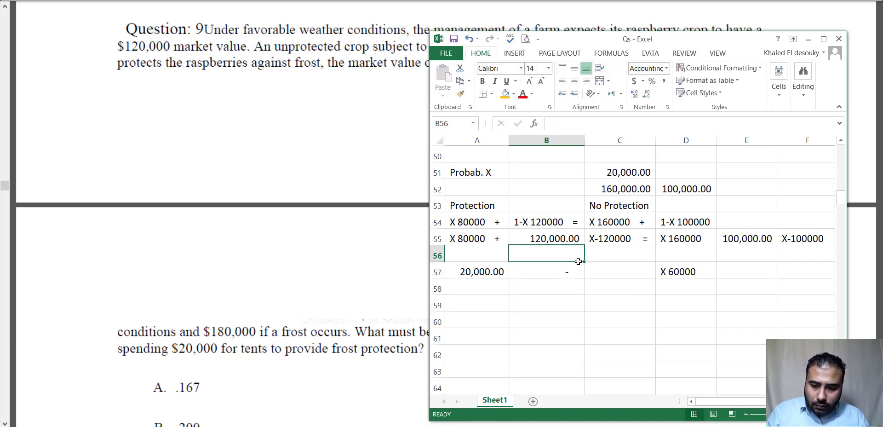
click(577, 270)
key(ctrl+z)
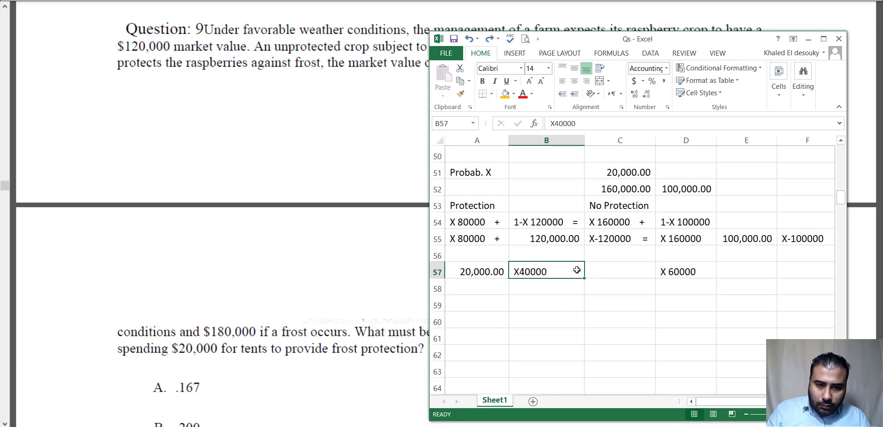
Correct the X term in B57 to "X-40000"
double_click(521, 272)
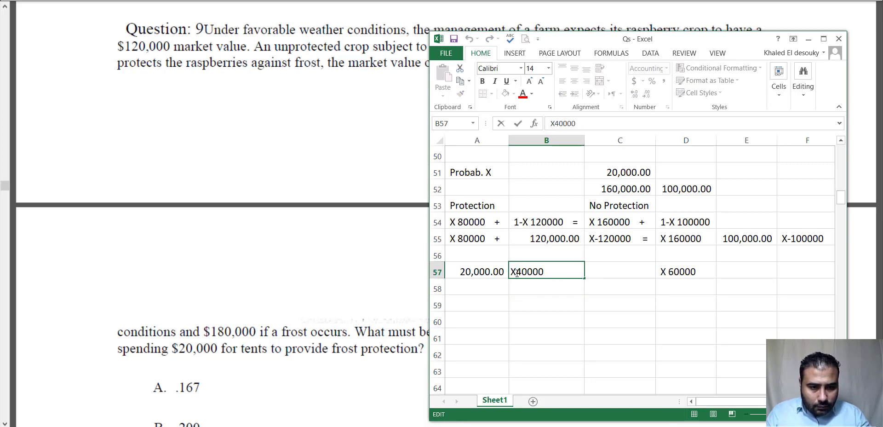
text(-)
key(Return)
click(520, 268)
click(682, 266)
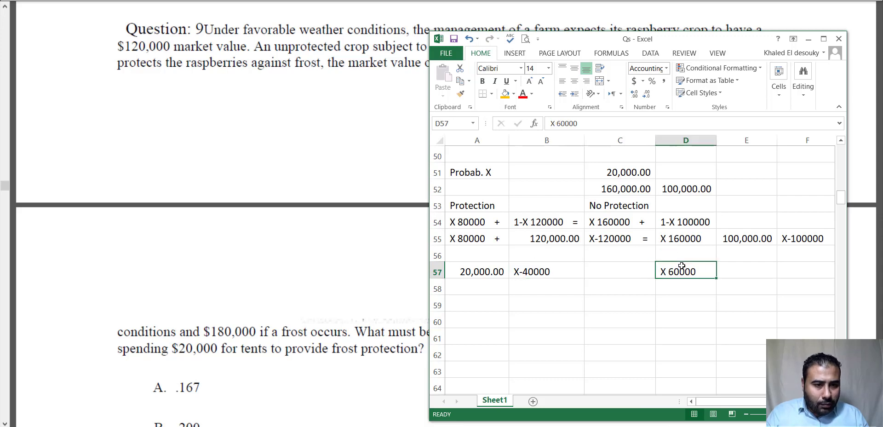
Write the reduced equation in row 59, with 20,000 in A59 and "X 100000" in B59
click(495, 302)
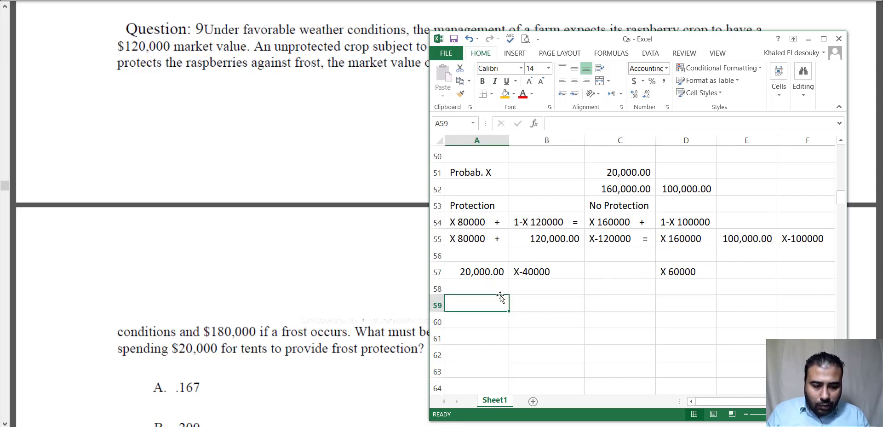
text(20,000)
key(Return)
click(522, 301)
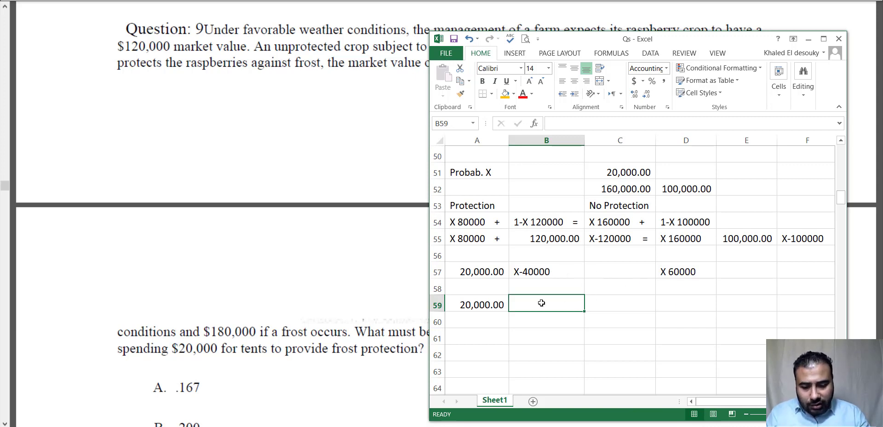
key(alt)
key(Escape)
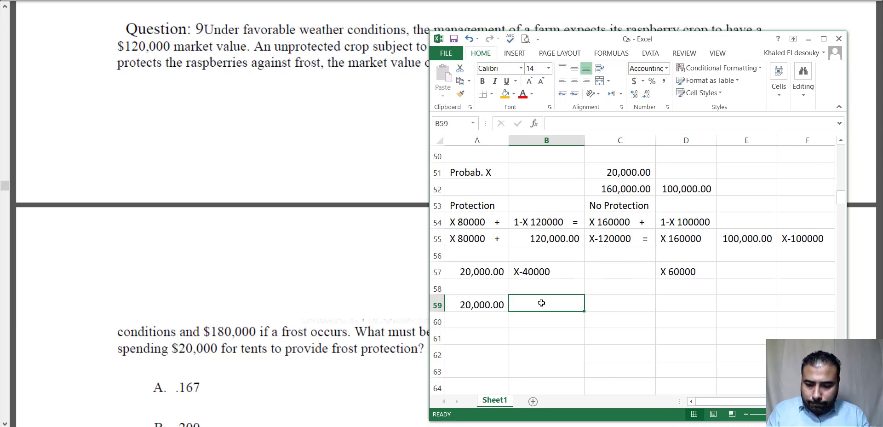
text(X 100000)
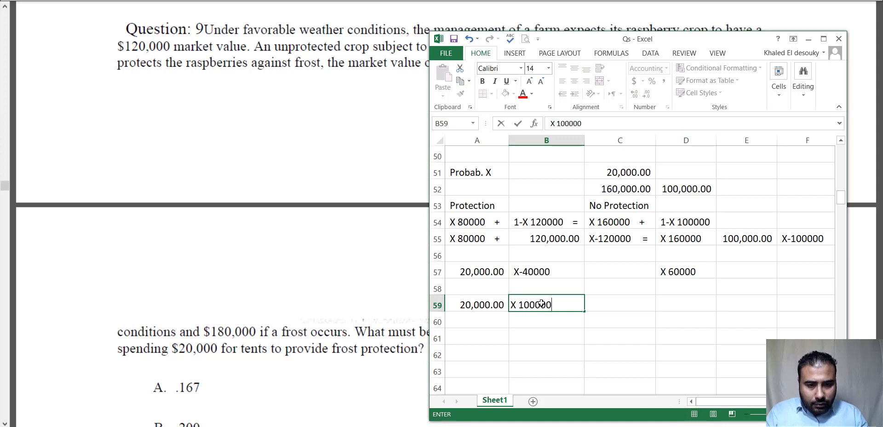
key(Return)
Enter "X =" in B60 and calculate +20/100 in C60, formatted as a percentage
text(X =)
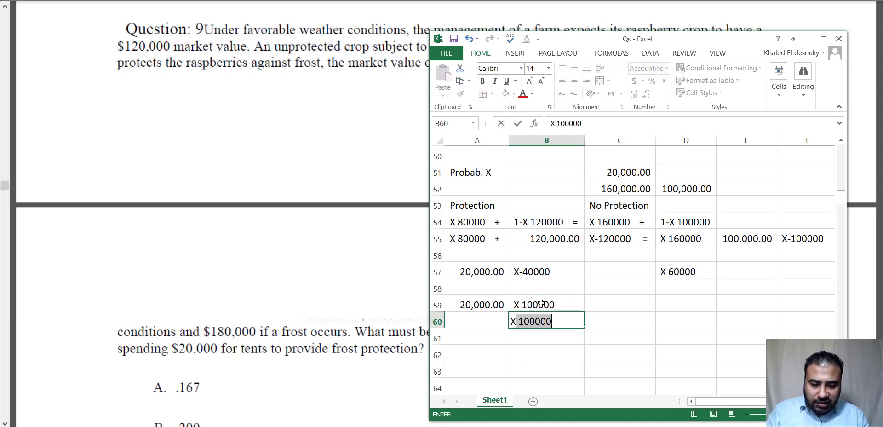
key(Return)
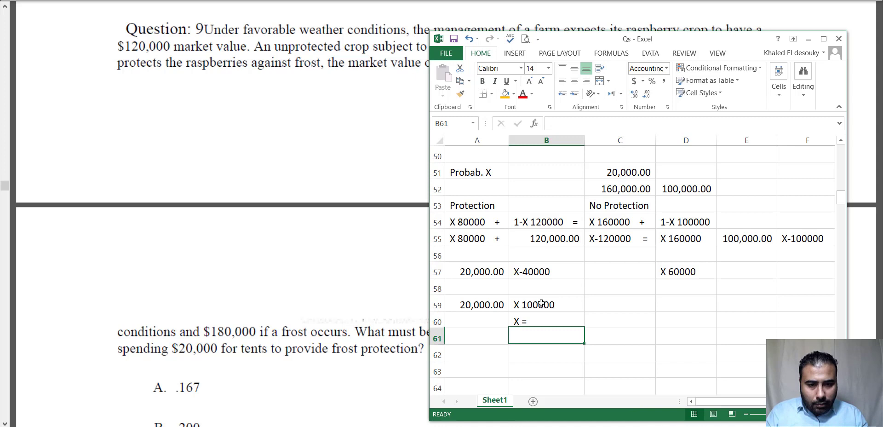
click(623, 324)
text(+20/)
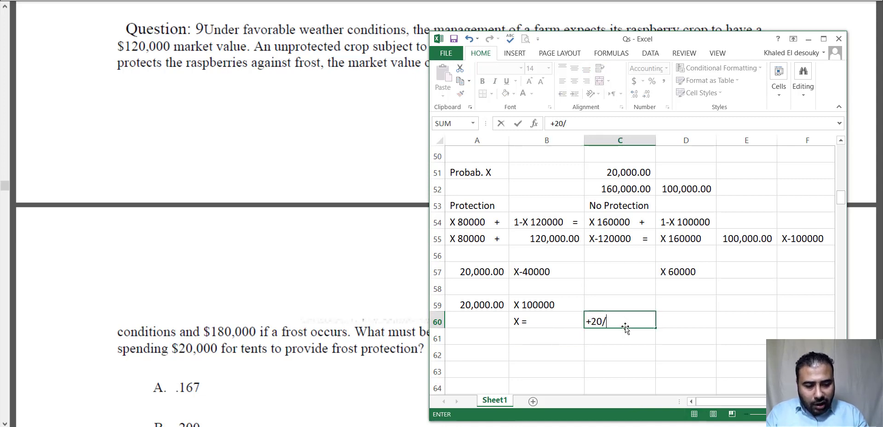
text(100)
key(Return)
click(634, 322)
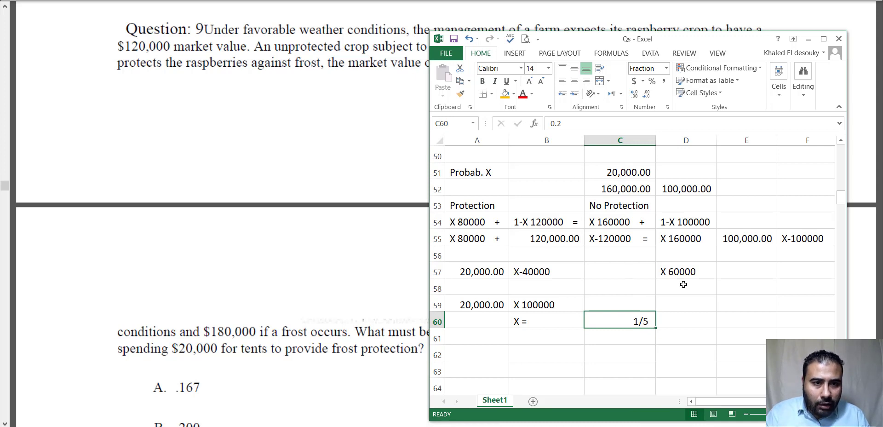
click(652, 81)
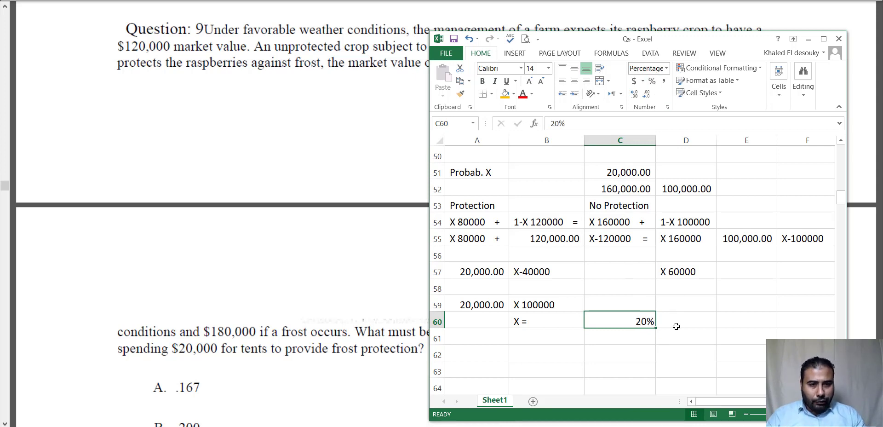
Review the full expanded equation across A55 to F55
click(788, 241)
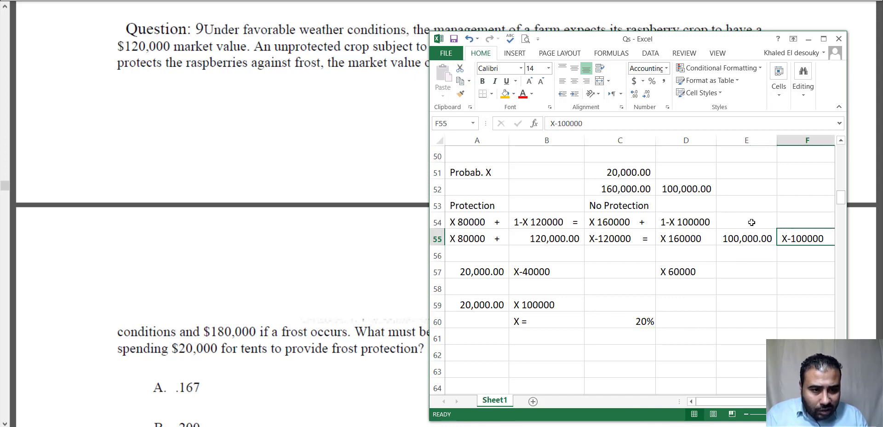
scroll(747, 239, up, 2)
scroll(759, 249, down, 2)
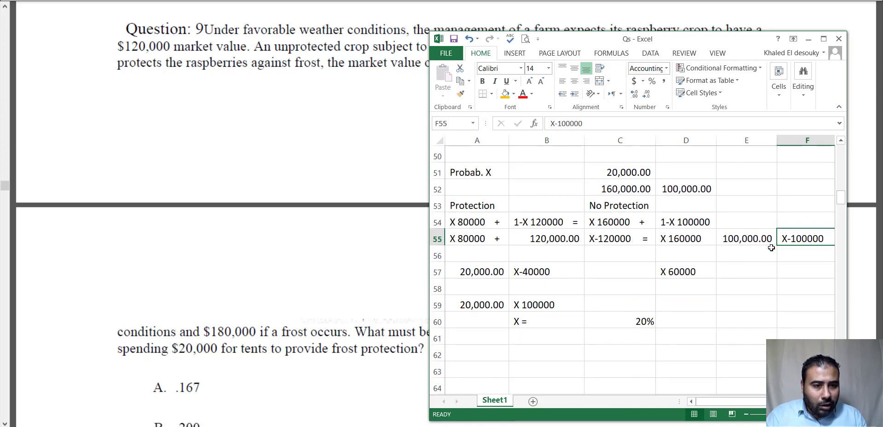
drag(794, 236, 478, 238)
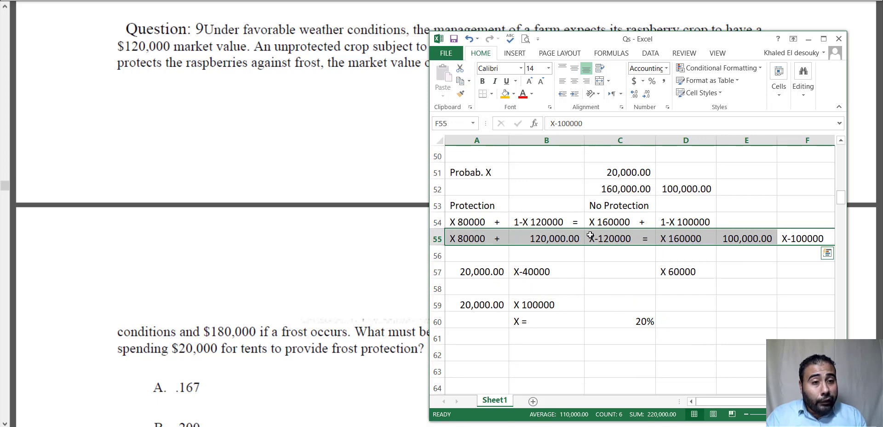
Switch to the exam document and highlight "farm to be indifferent" in the frost probability question
key(alt+Tab)
scroll(690, 248, down, 3)
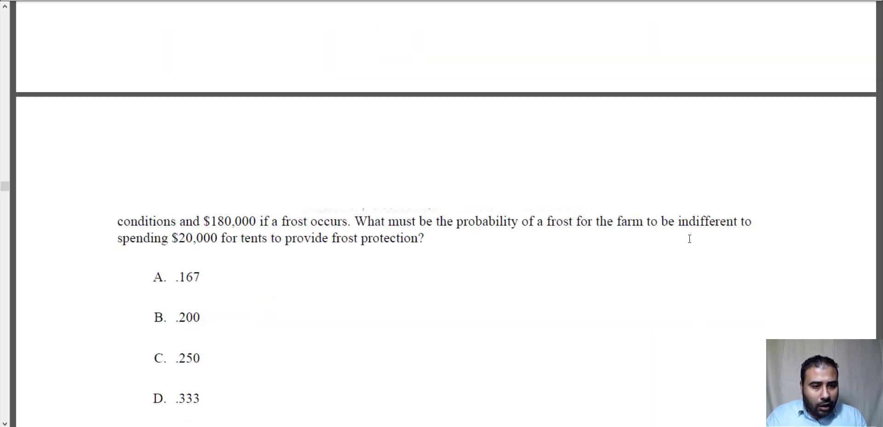
drag(622, 223, 715, 215)
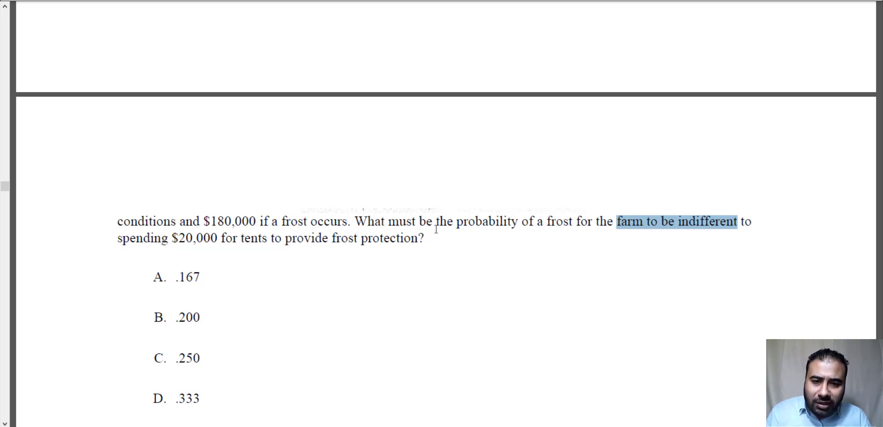
drag(436, 229, 497, 228)
drag(616, 223, 704, 216)
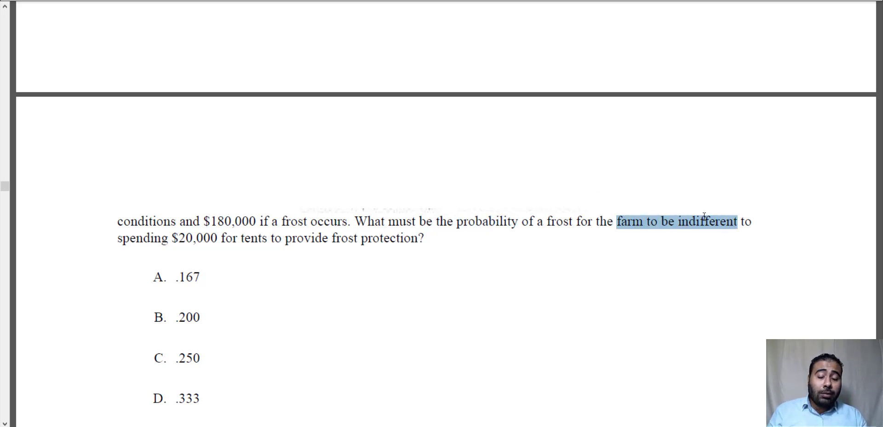
Return to the Excel sheet and compare the terms on both sides of the equation in row 55
key(alt+Tab)
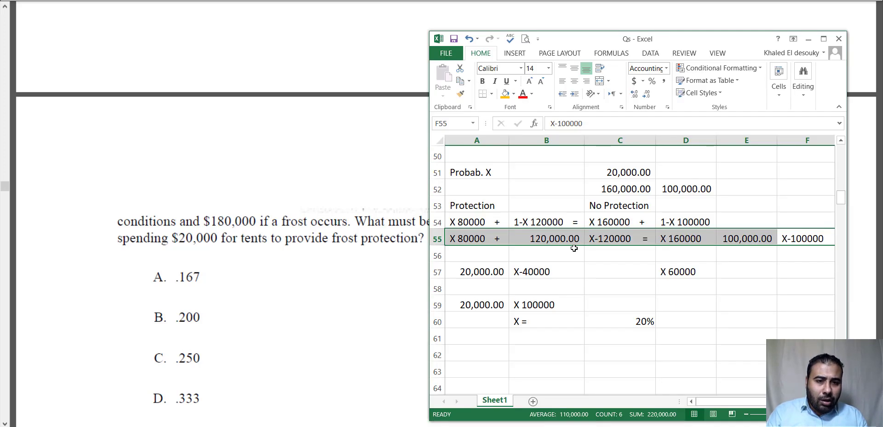
drag(573, 240, 451, 238)
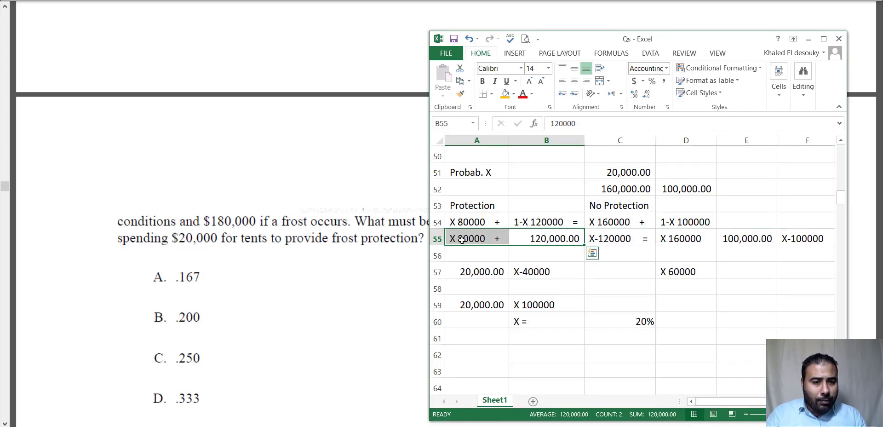
drag(662, 240, 745, 239)
click(635, 271)
Relabel the equation's two sides as "No Protection" in A53 and "With Protection" in C53
click(466, 198)
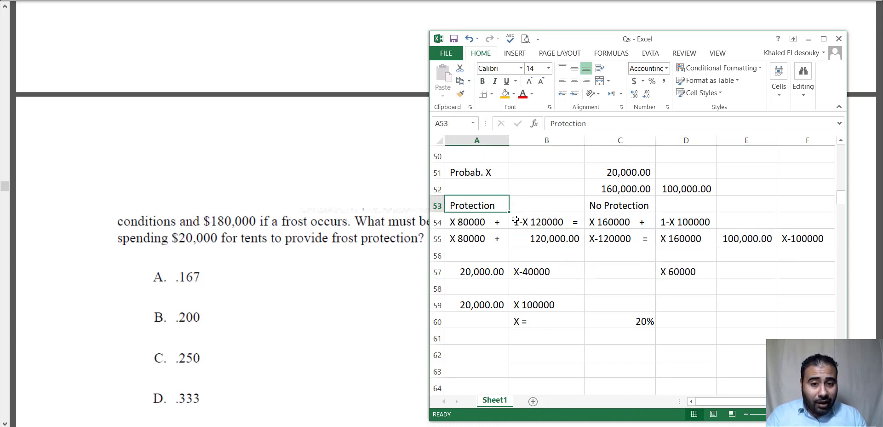
double_click(447, 205)
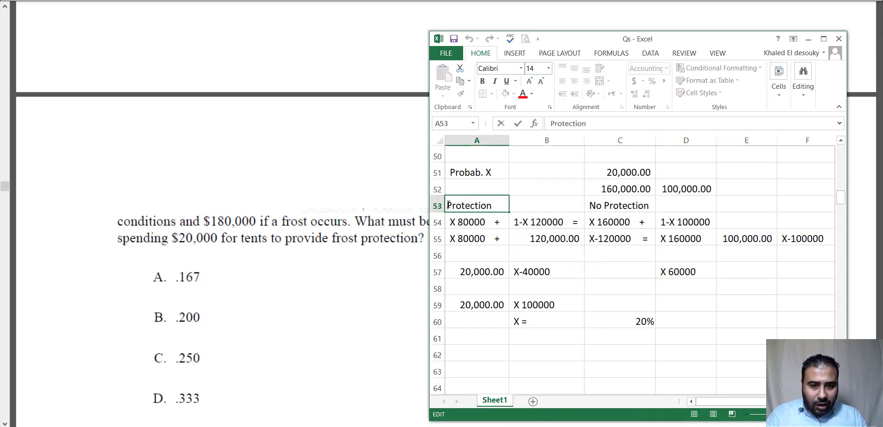
text(No)
key(Return)
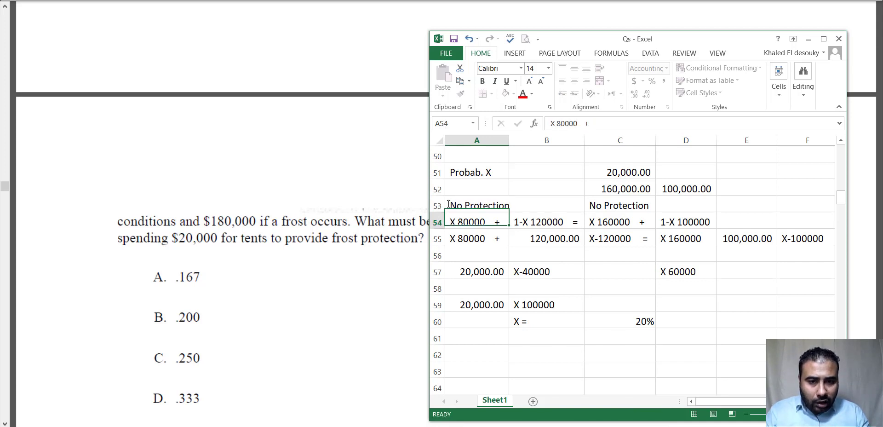
double_click(614, 202)
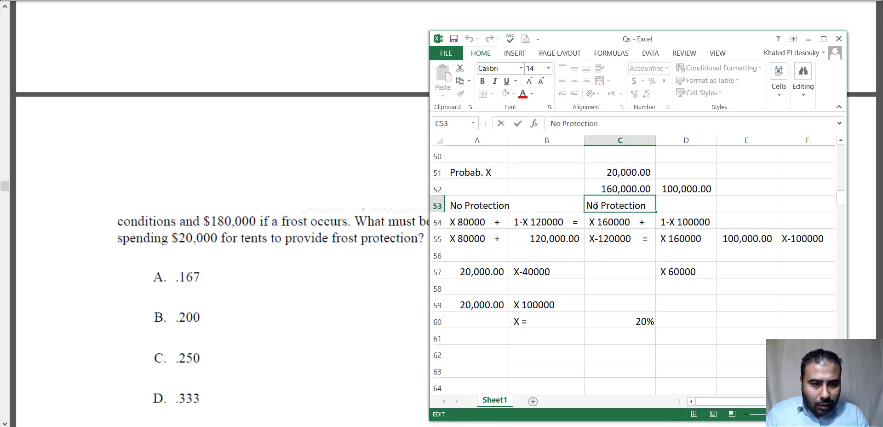
double_click(594, 206)
text(With)
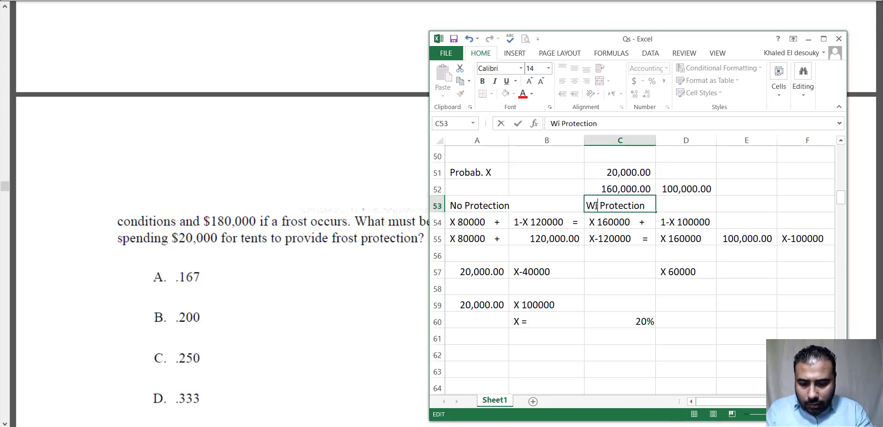
key(Return)
click(628, 203)
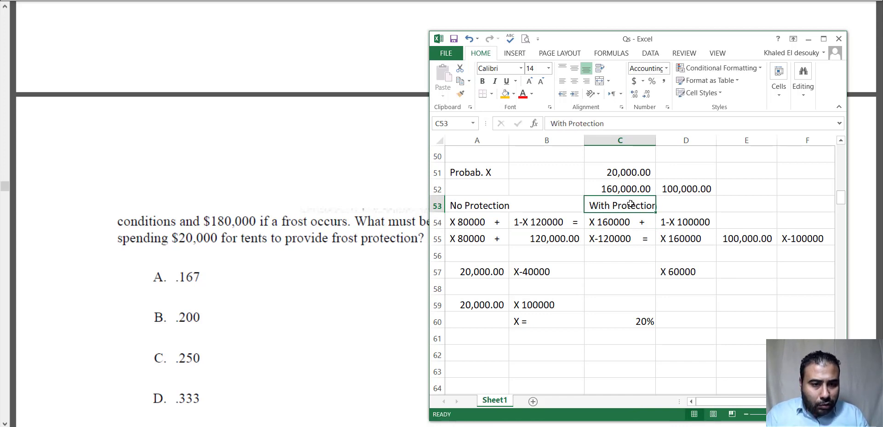
Check the with-protection terms in row 54 against the protection cost in C51 and the net value formula in C52
mouse_move(676, 222)
mouse_down()
mouse_move(624, 219)
mouse_move(673, 218)
mouse_up()
click(619, 170)
click(638, 224)
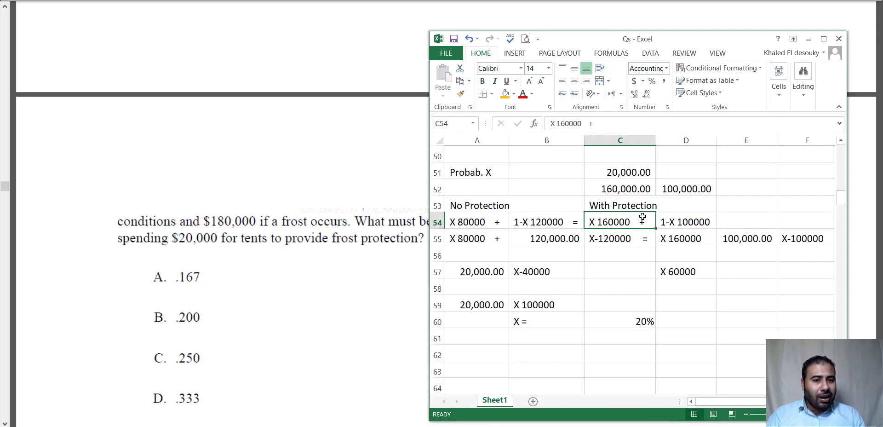
click(640, 189)
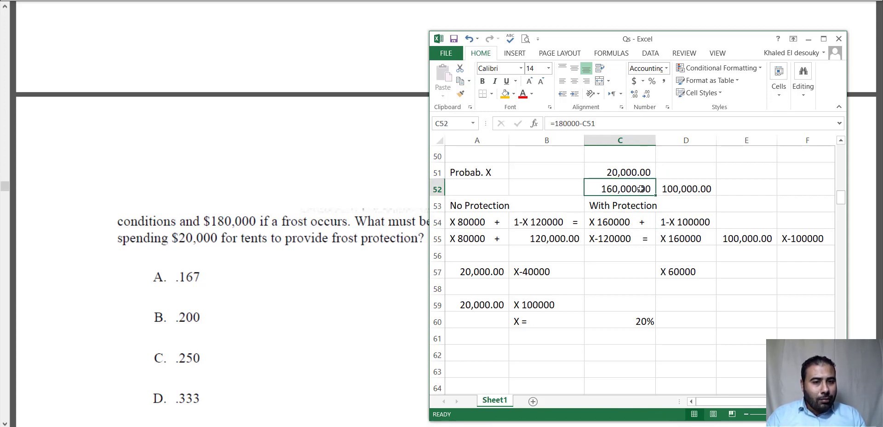
Review the net value formula in C52, both sides of the equation in row 54, and the solved probability in C60
double_click(614, 187)
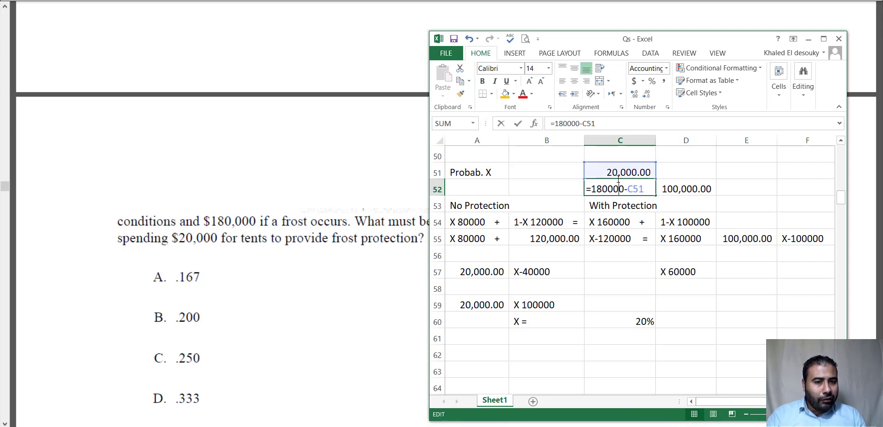
key(Escape)
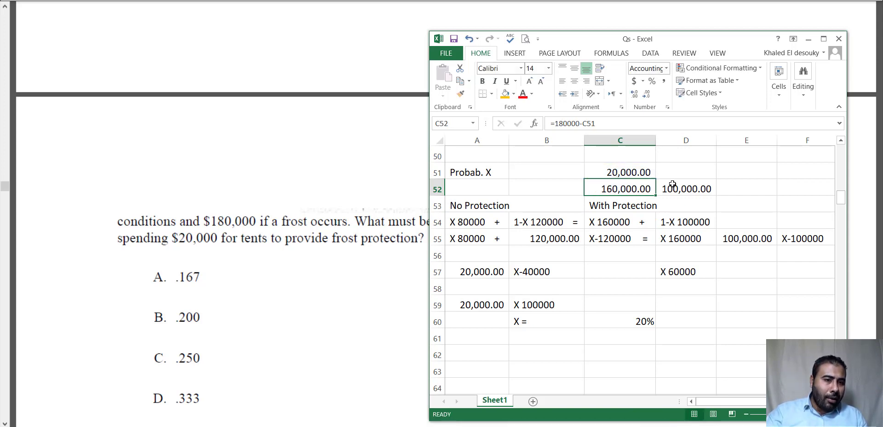
drag(459, 206, 551, 224)
drag(612, 222, 686, 221)
click(646, 305)
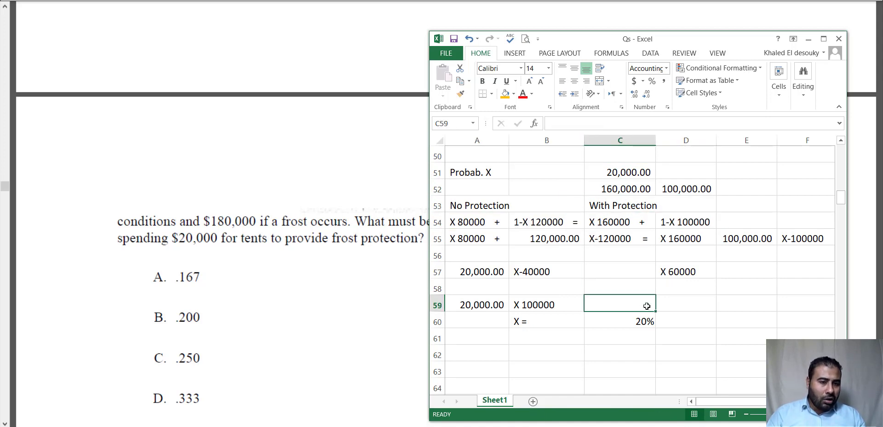
click(649, 321)
Switch to the exam document and highlight answer choice B, .200, for the frost probability question
click(413, 412)
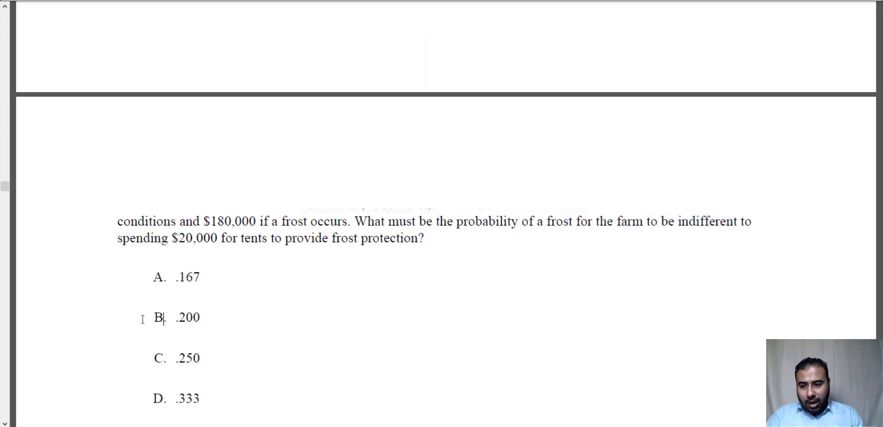
drag(154, 317, 206, 318)
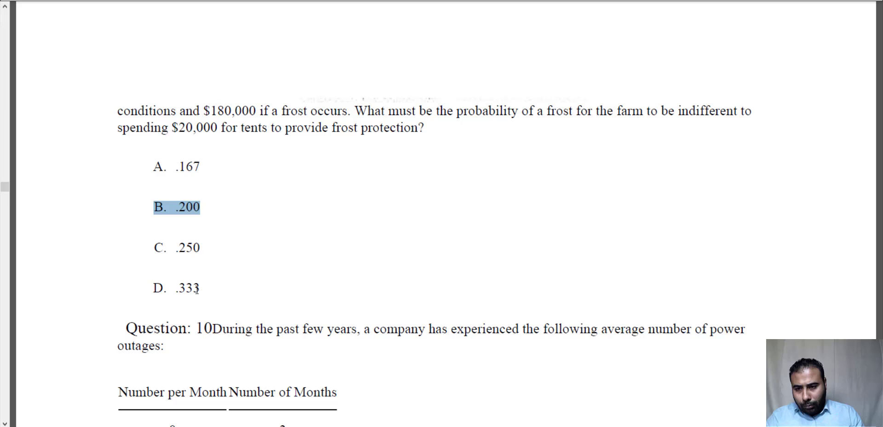
click(188, 206)
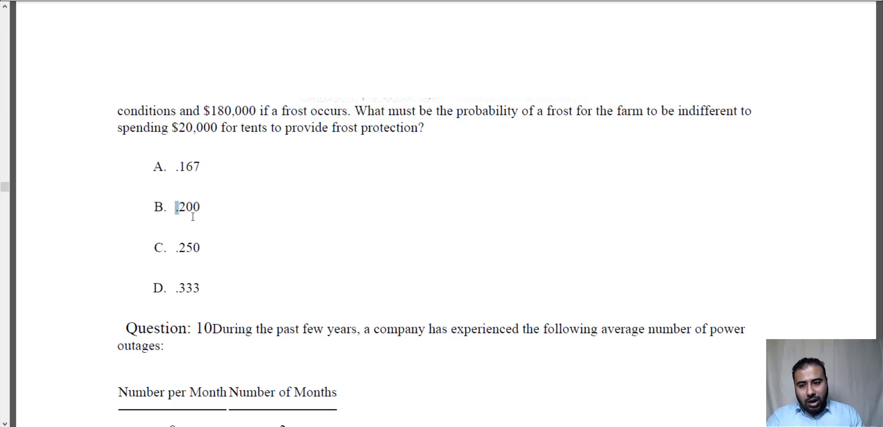
Go to question 10 and read its opening sentence on average power outages, highlighting the phrases along the way
scroll(206, 230, down, 1)
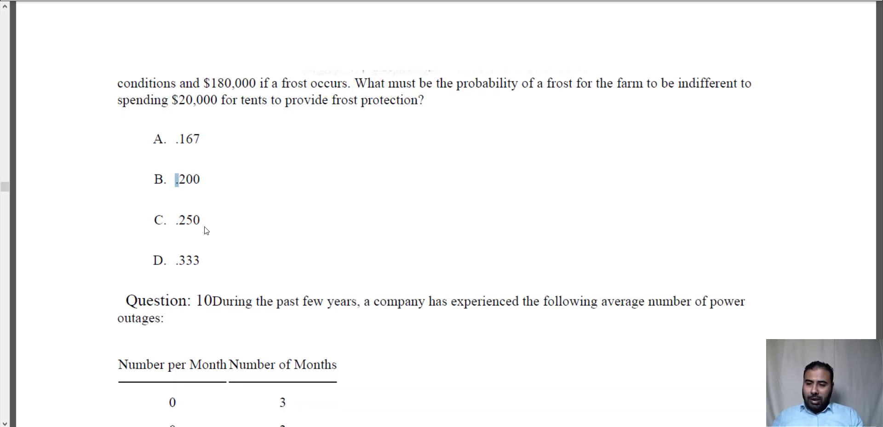
scroll(206, 230, down, 3)
scroll(206, 228, down, 3)
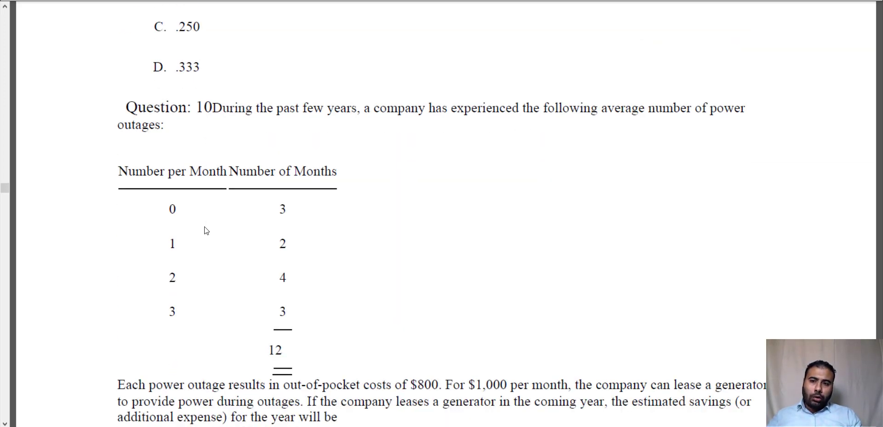
scroll(205, 230, down, 3)
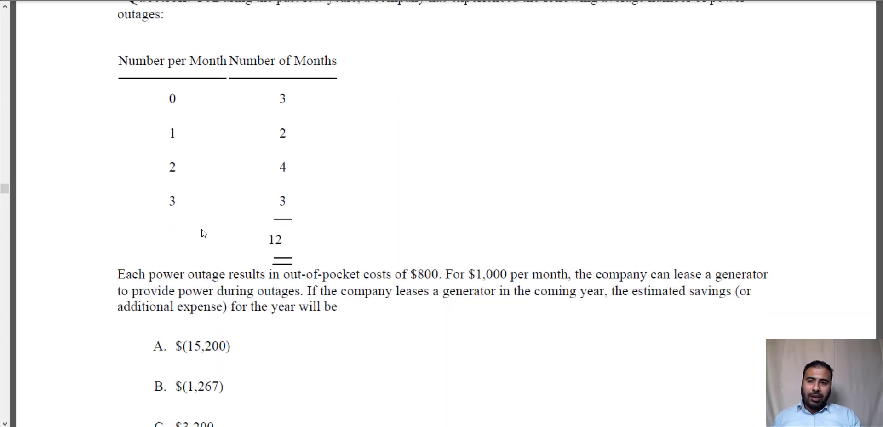
scroll(206, 230, up, 2)
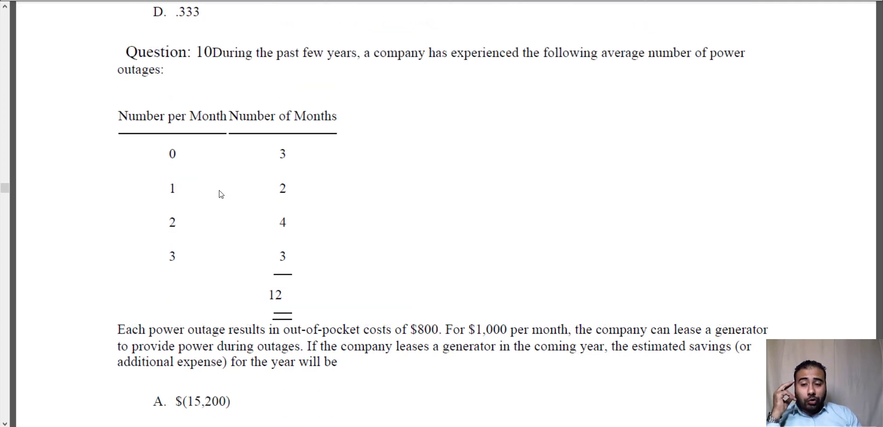
drag(234, 53, 355, 51)
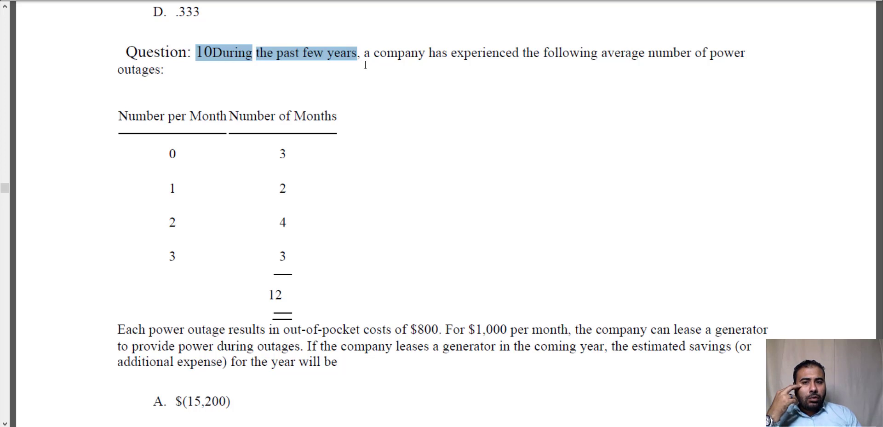
drag(406, 55, 699, 52)
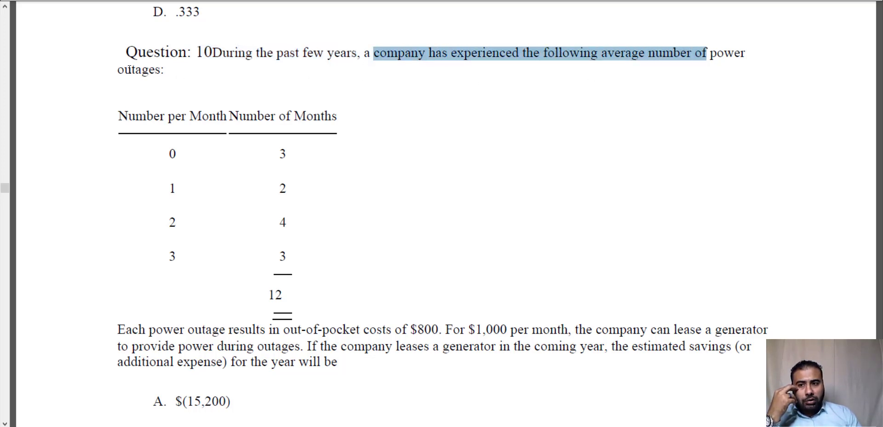
click(129, 71)
drag(118, 70, 137, 72)
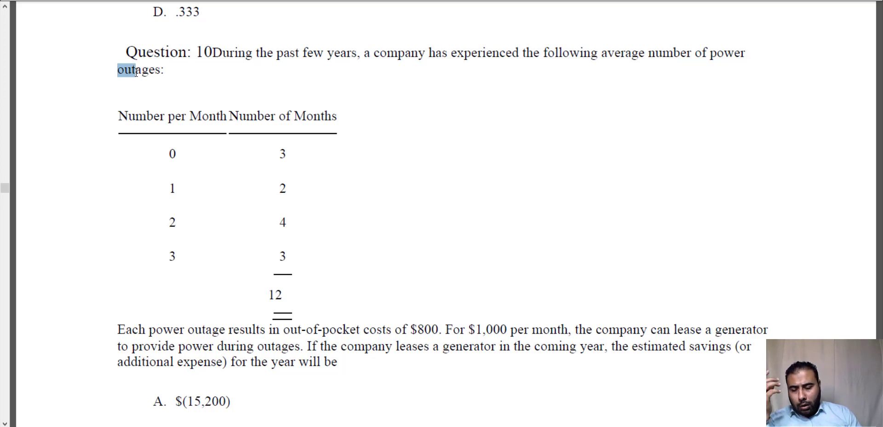